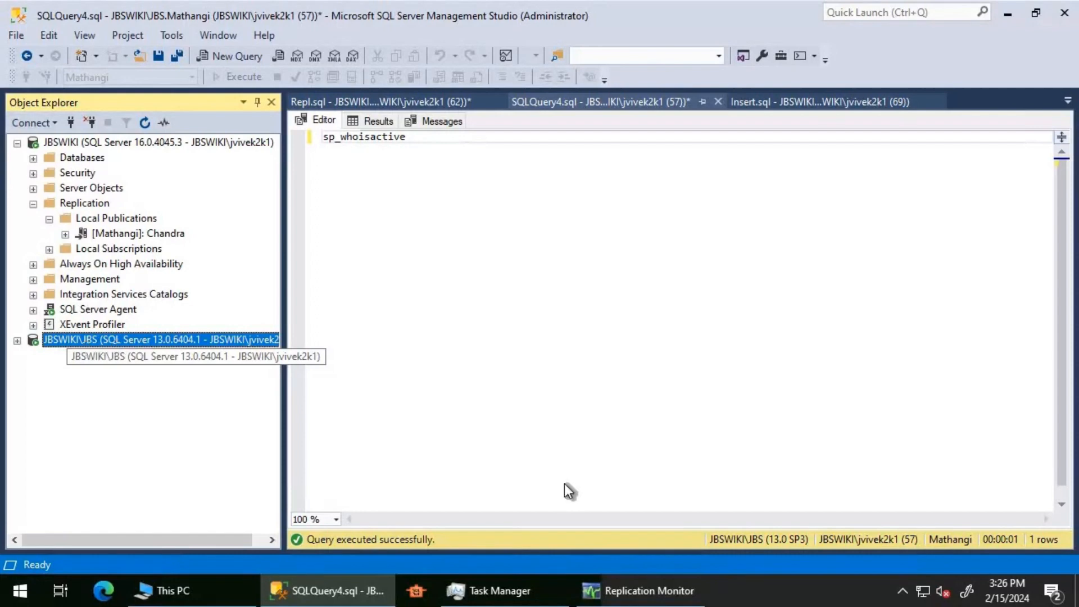
# - Switch to Replication Monitor and review the details of the publication's Log Reader Agent
pyautogui.click(628, 591)
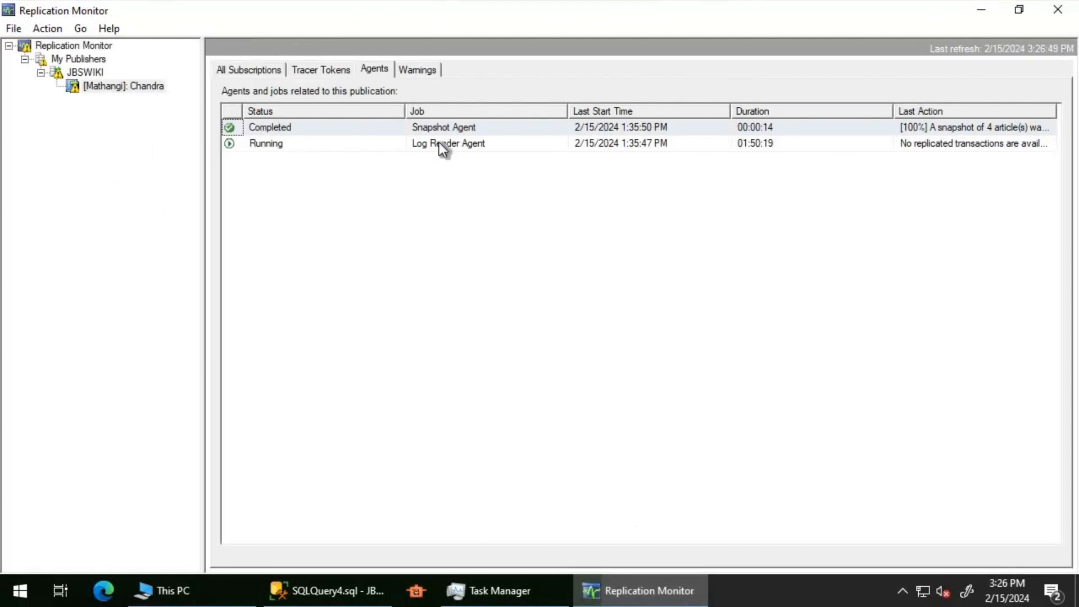
pyautogui.rightClick(302, 144)
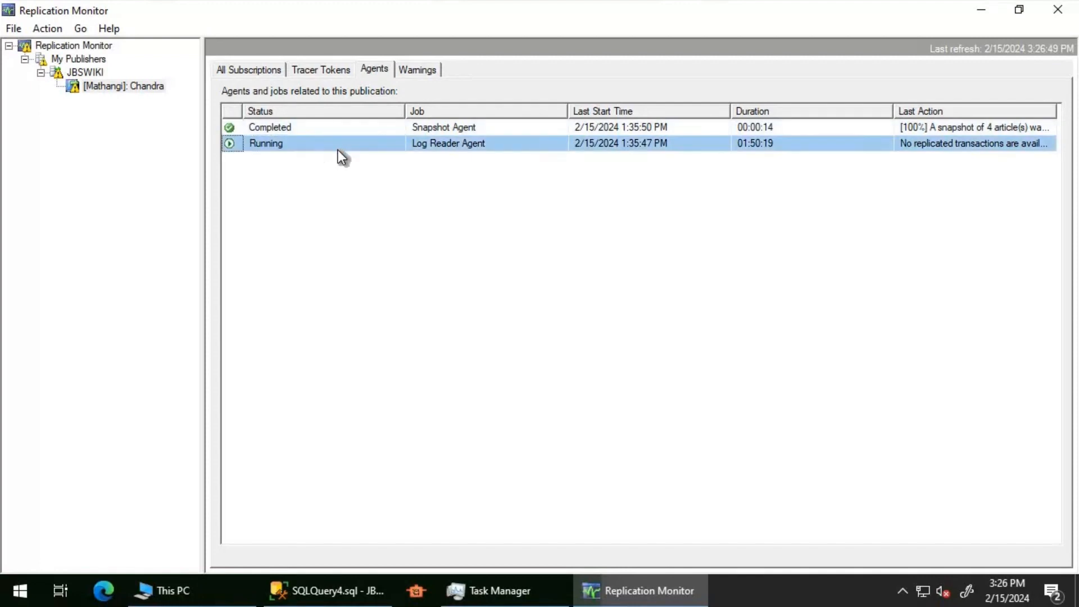
pyautogui.press('Return')
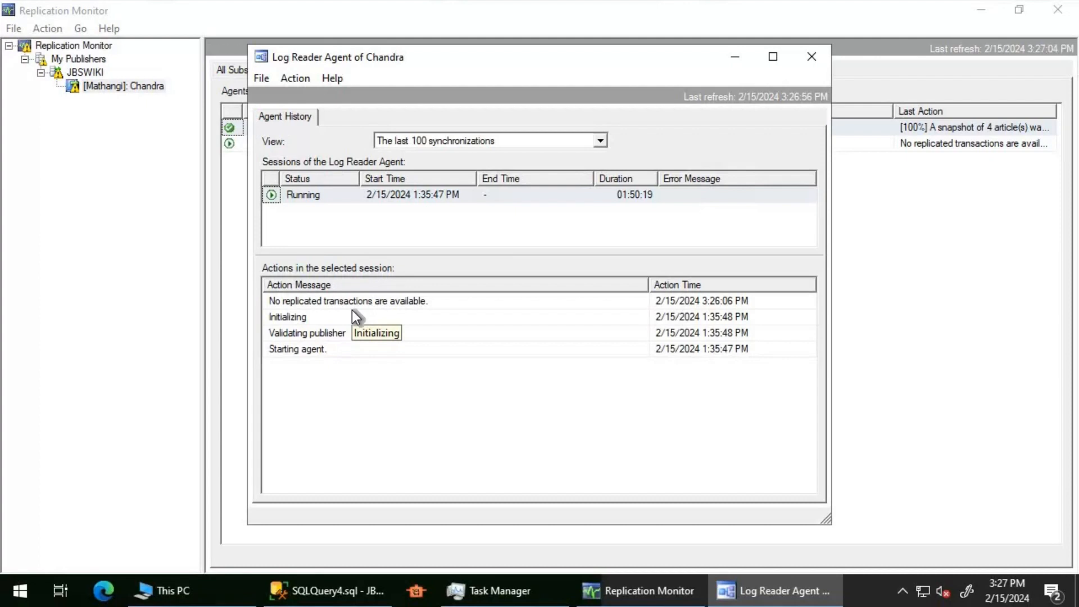
pyautogui.click(824, 56)
# - View the subscription's details and check the undistributed commands waiting for the Subscriber
pyautogui.click(279, 76)
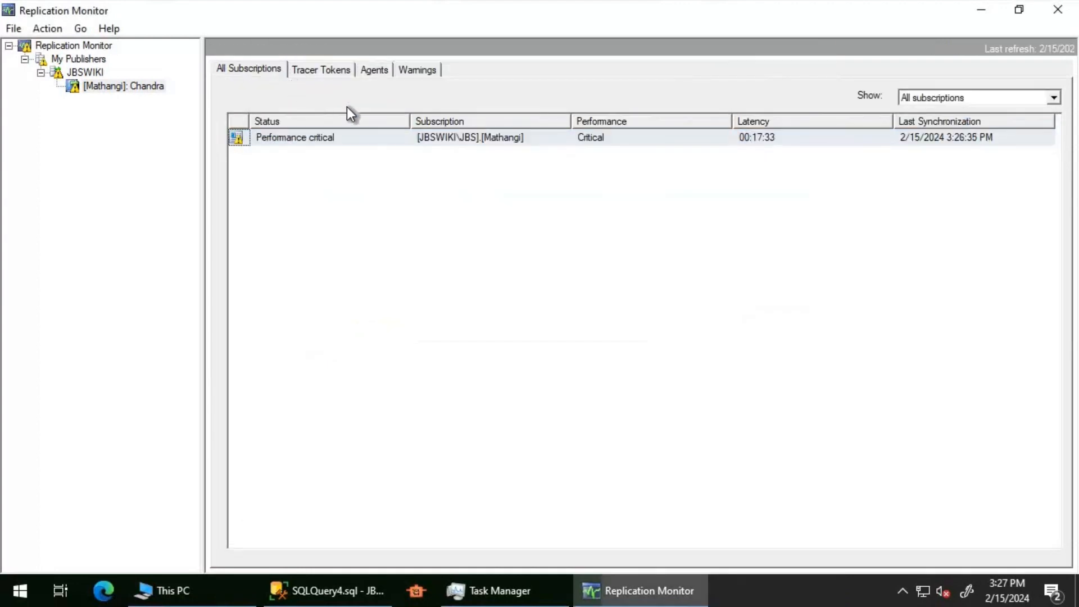
pyautogui.rightClick(309, 140)
pyautogui.press('Down')
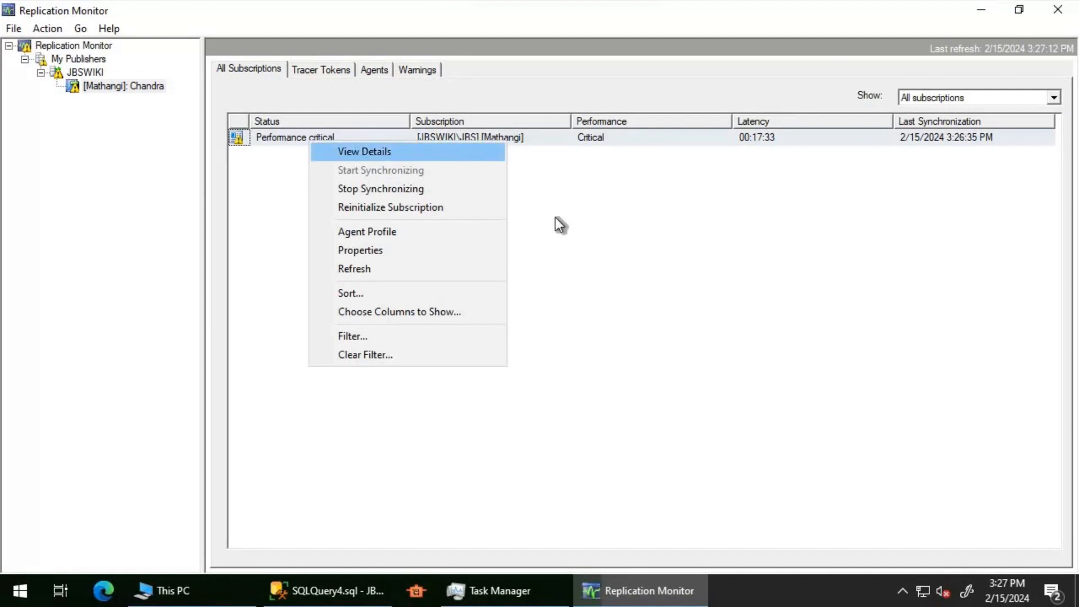
pyautogui.press('Return')
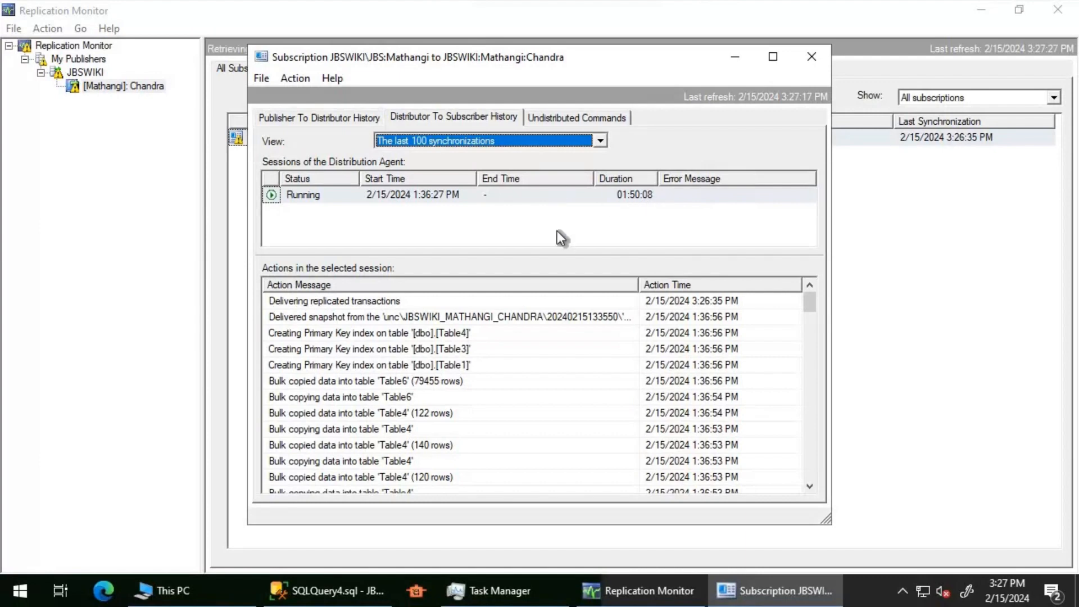
pyautogui.click(564, 118)
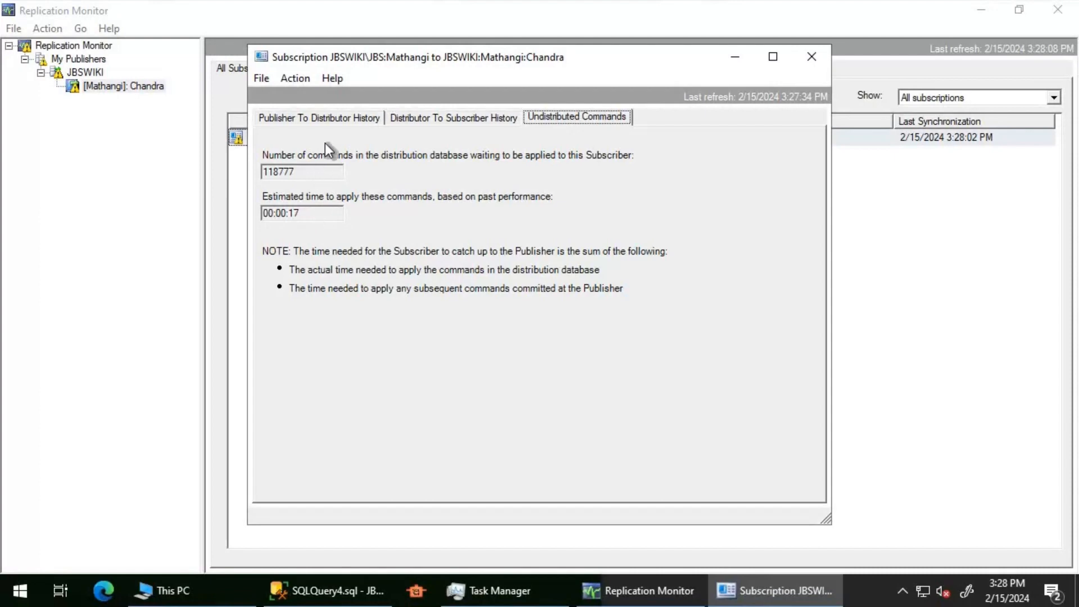
pyautogui.click(818, 55)
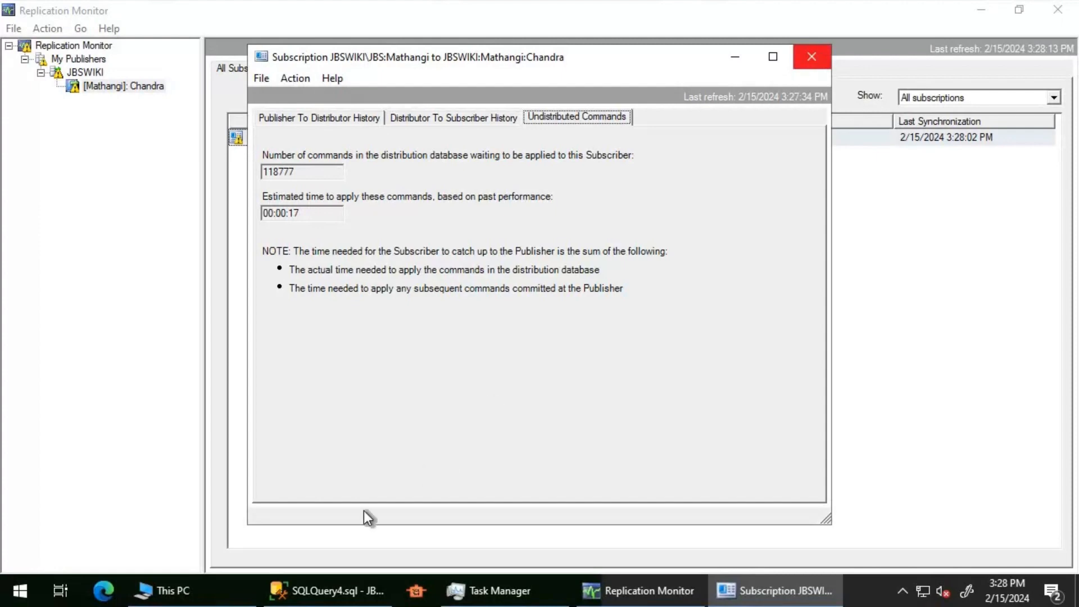
# - Switch to SQL Server Management Studio and execute the delete statements for Table3, Table6 and Table4 in Insert.sql
pyautogui.click(344, 593)
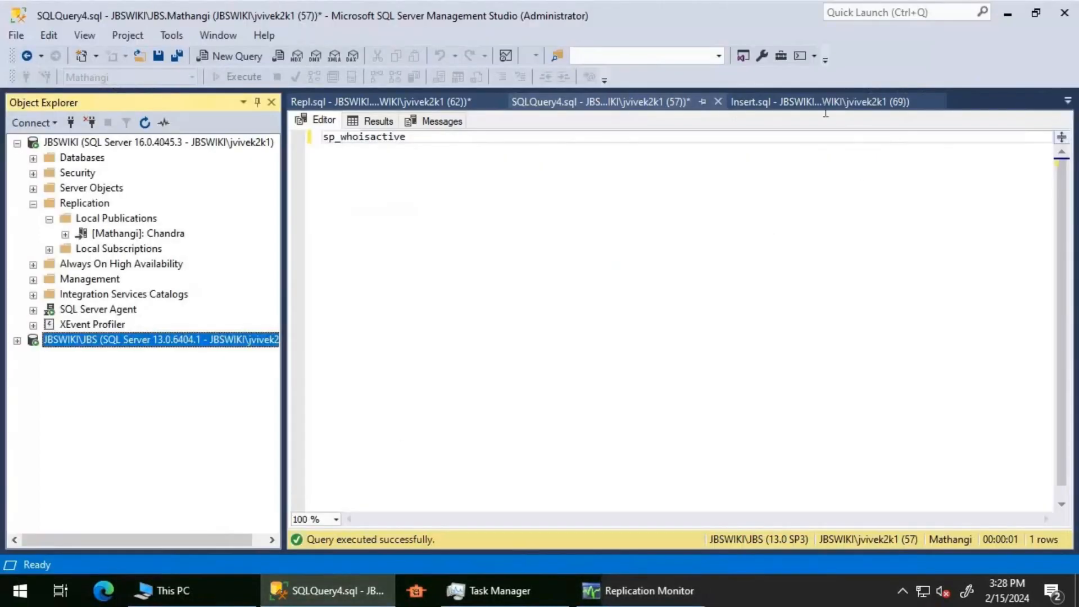
pyautogui.click(808, 103)
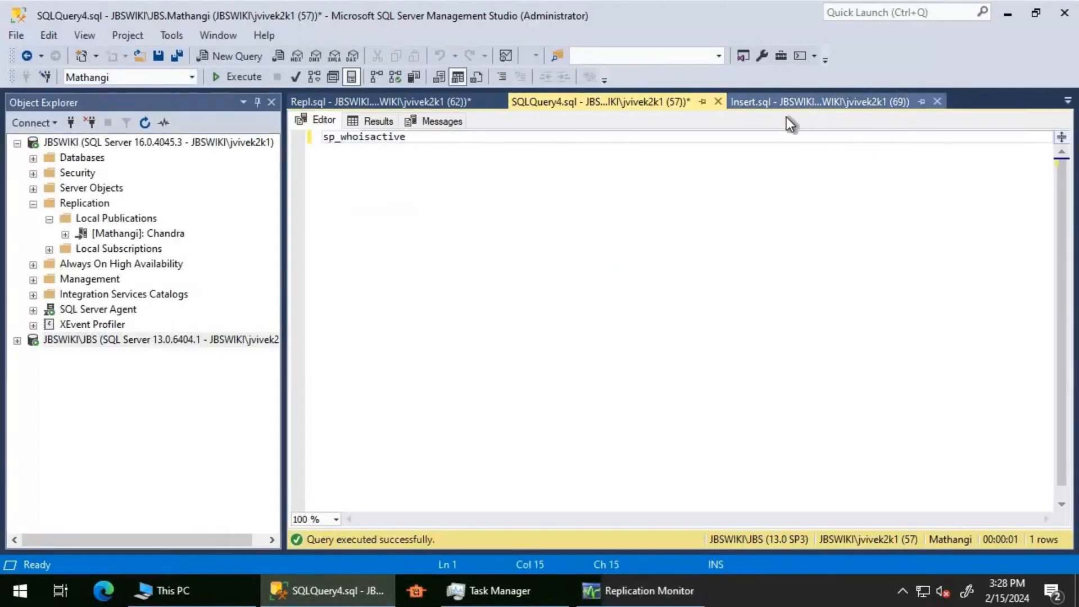
pyautogui.click(314, 120)
pyautogui.scroll(-3, 459, 435)
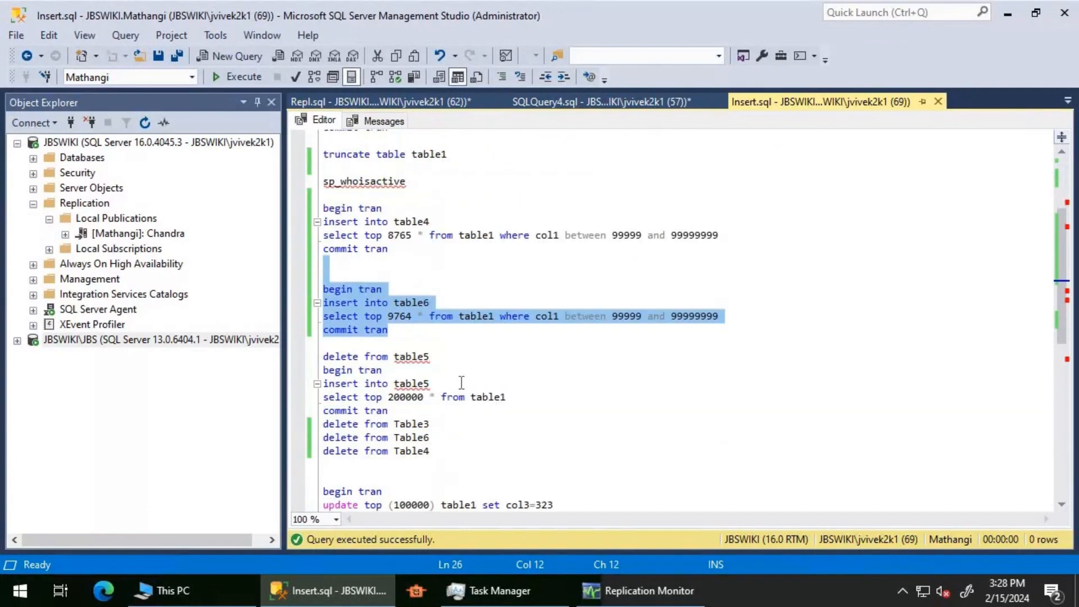
pyautogui.scroll(-2, 449, 404)
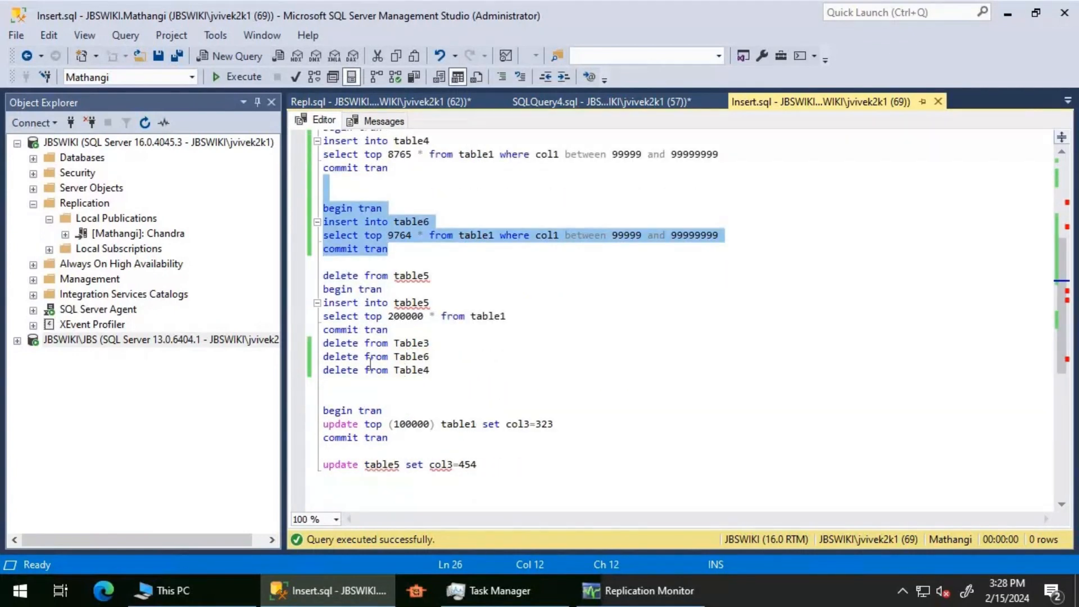
pyautogui.click(449, 370)
pyautogui.keyDown('shift'); pyautogui.click(324, 355); pyautogui.keyUp('shift')
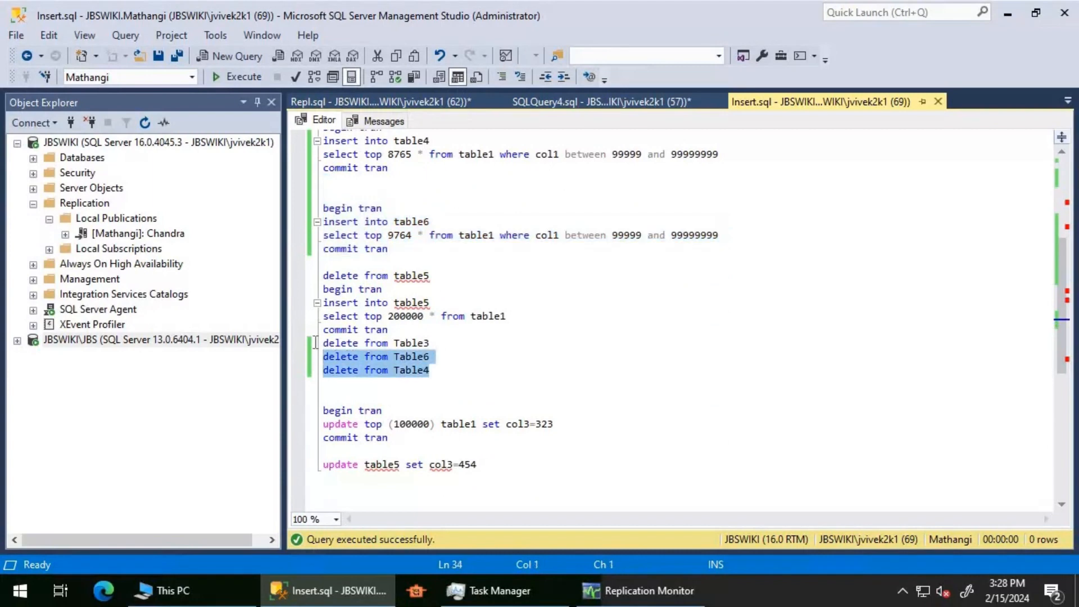
pyautogui.keyDown('shift'); pyautogui.click(316, 342); pyautogui.keyUp('shift')
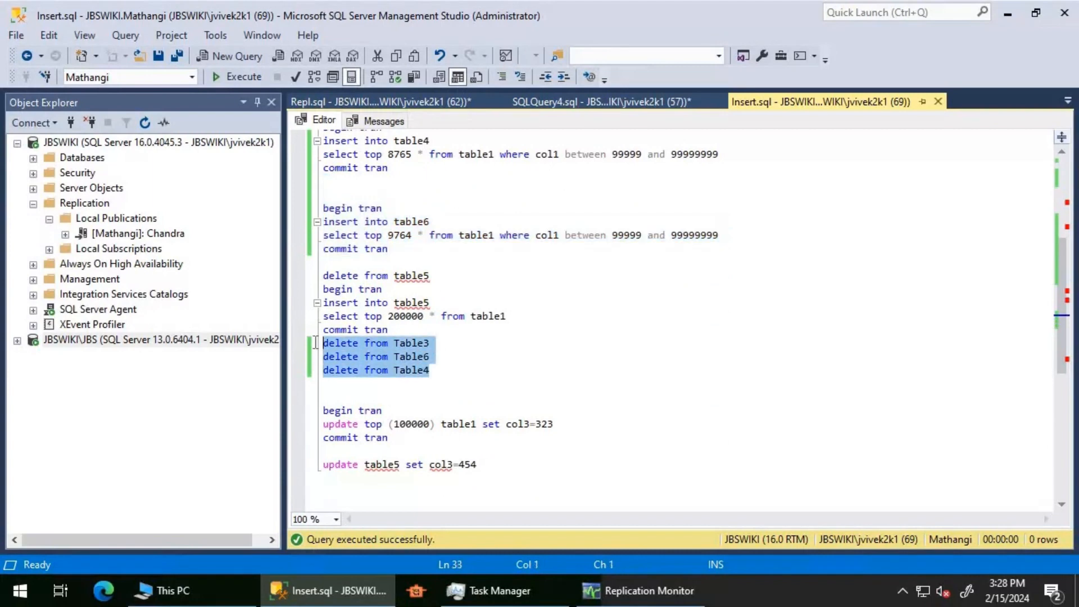
pyautogui.click(225, 78)
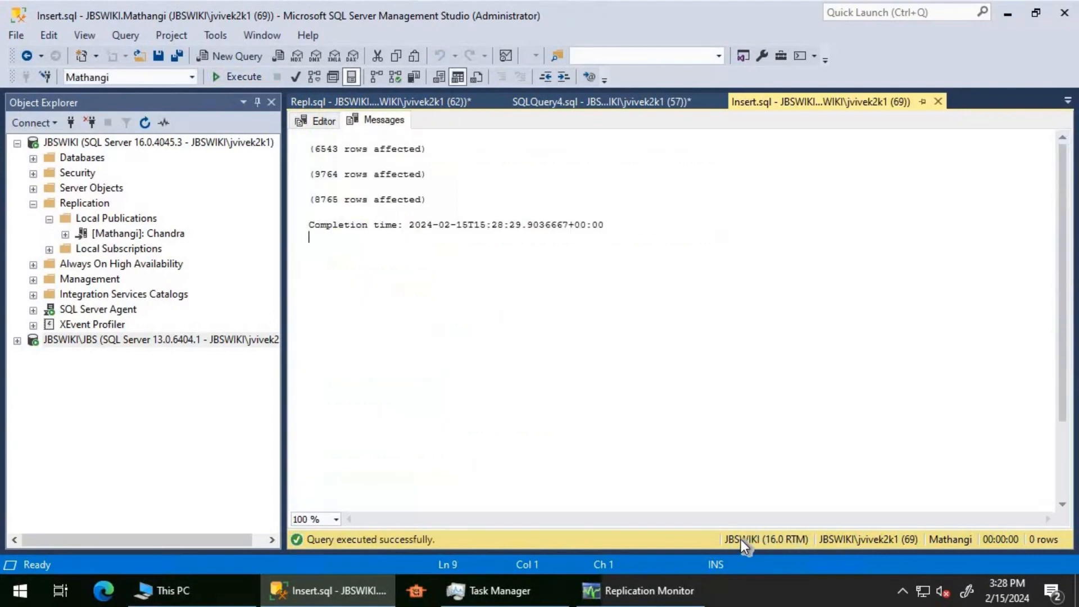
# - Return to Replication Monitor and check the Log Reader Agent's history for delivery of the deletes
pyautogui.click(636, 588)
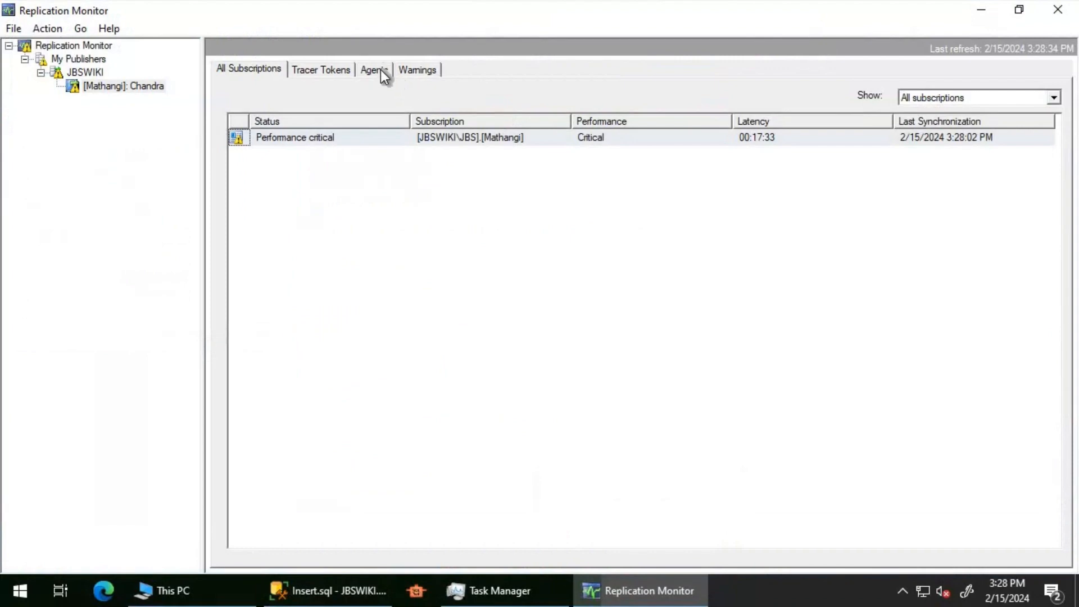
pyautogui.click(380, 70)
pyautogui.rightClick(302, 142)
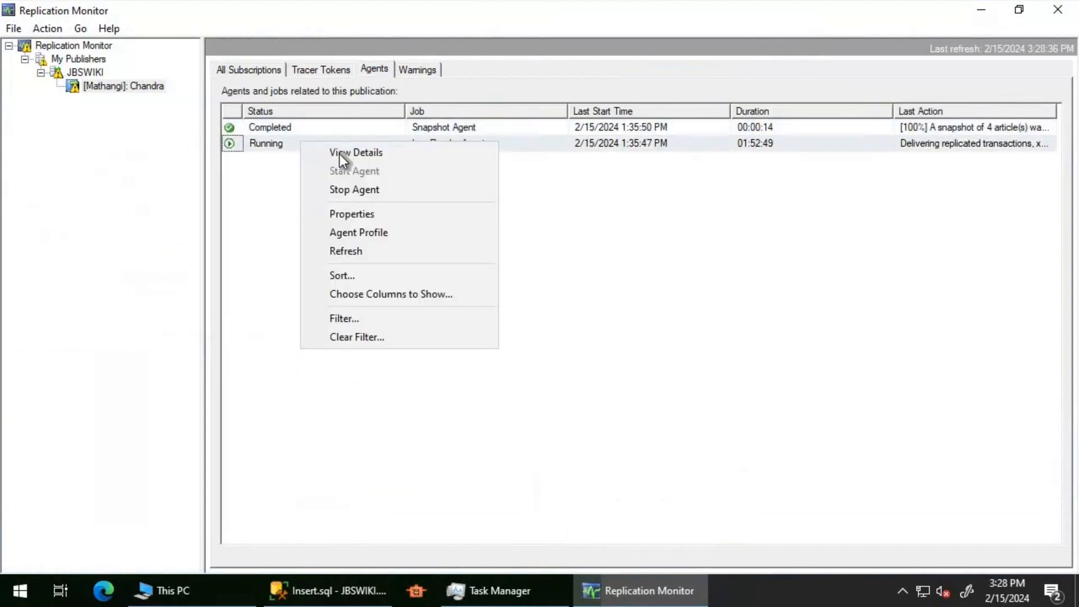
pyautogui.click(339, 154)
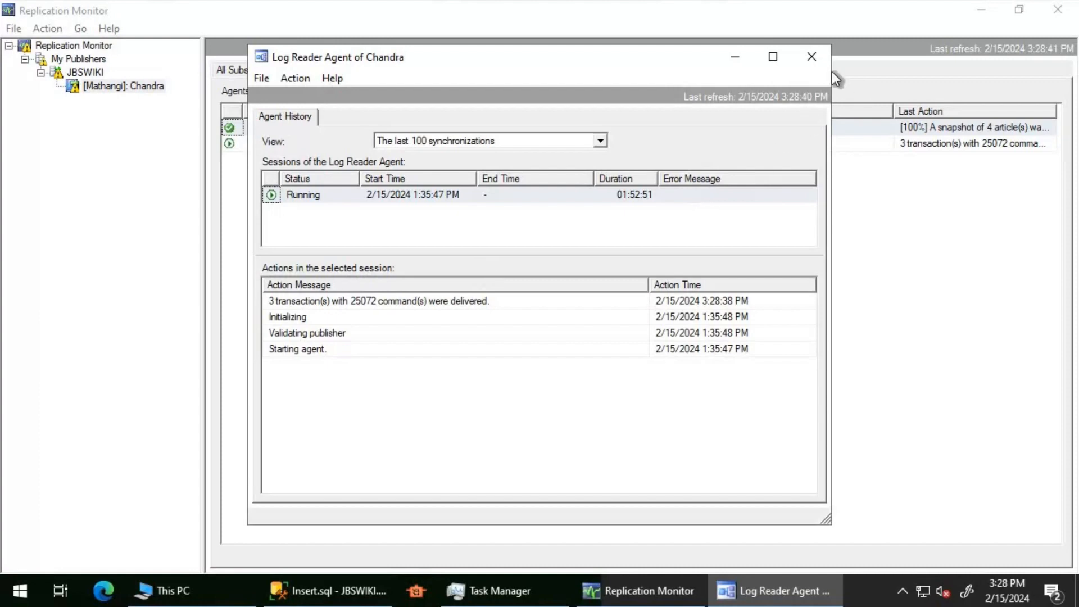
pyautogui.click(812, 57)
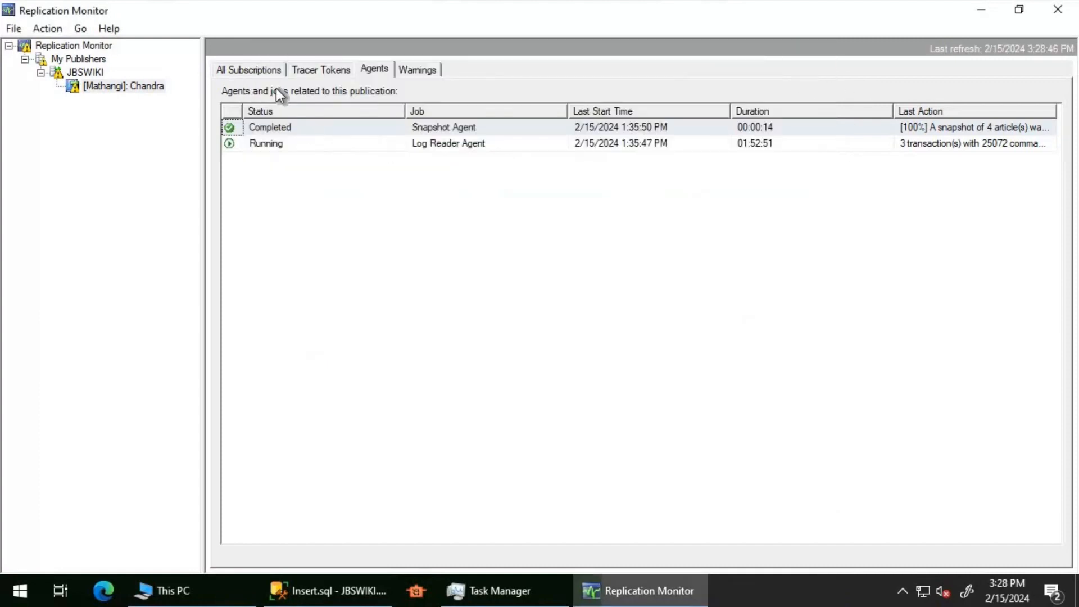
# - Recheck the subscription's undistributed commands and the estimated time to apply them
pyautogui.click(251, 66)
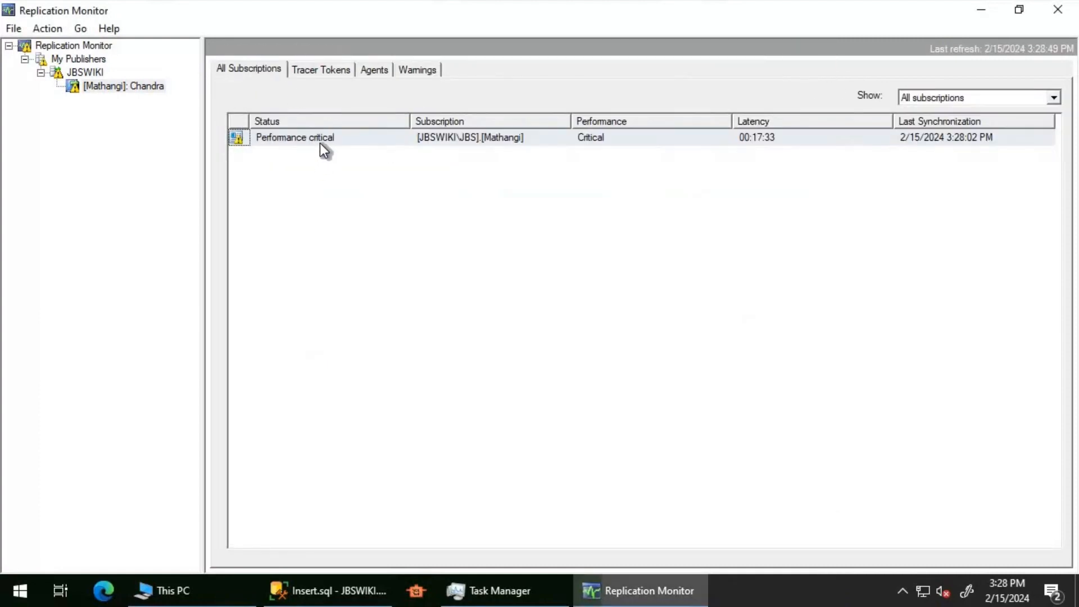
pyautogui.rightClick(320, 144)
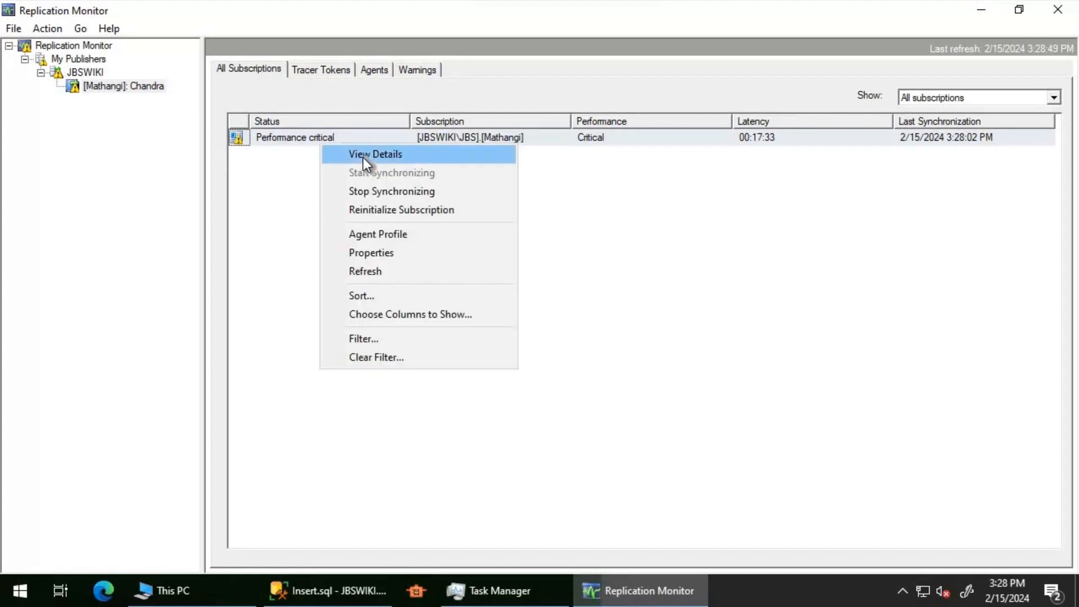
pyautogui.click(363, 157)
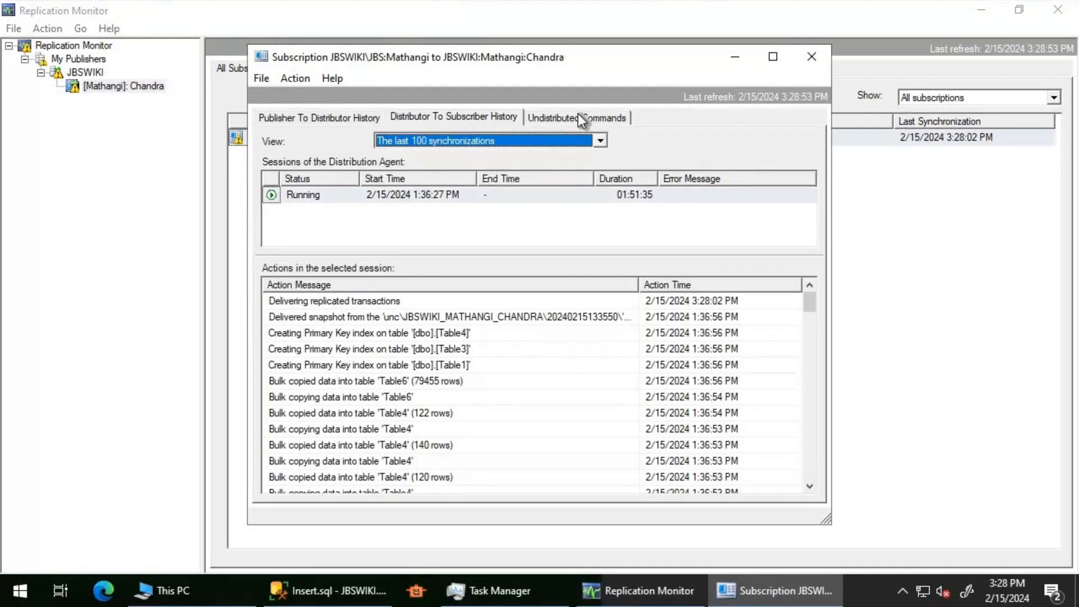
pyautogui.click(577, 117)
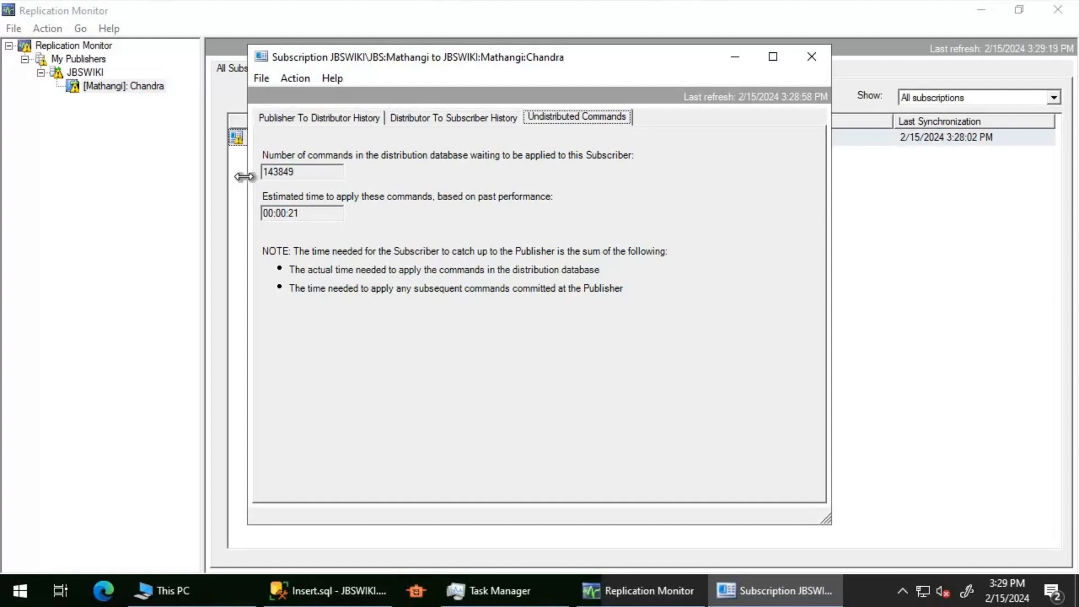
pyautogui.click(812, 56)
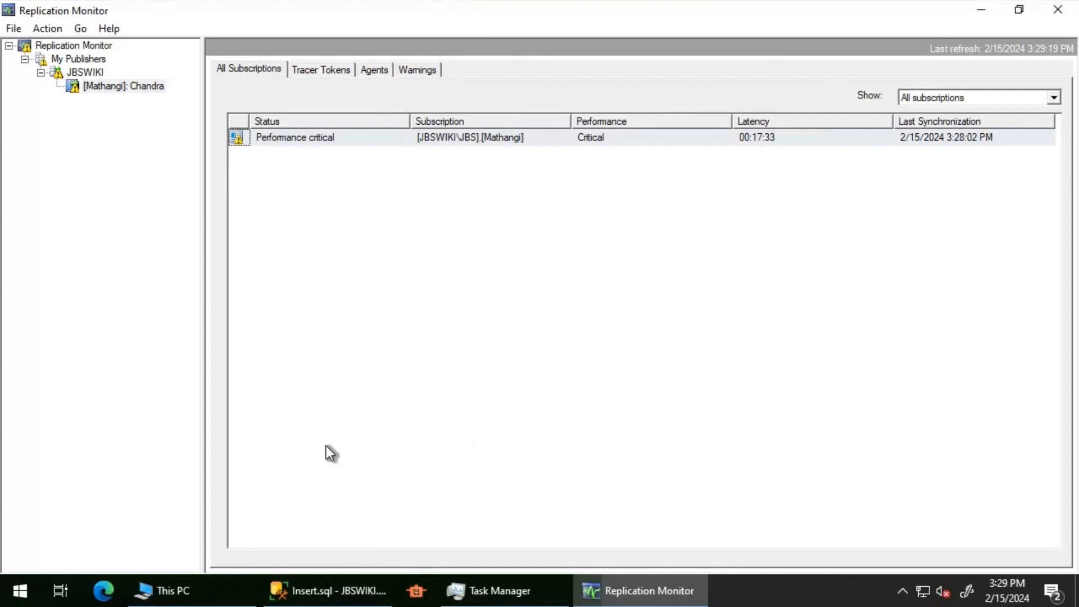
# - Switch to SQL Server Management Studio, query MSdistribution_agents and MSlogreader_agents from Repl.sql, and identify the ids of both agents
pyautogui.hotkey('alt', 'Tab')
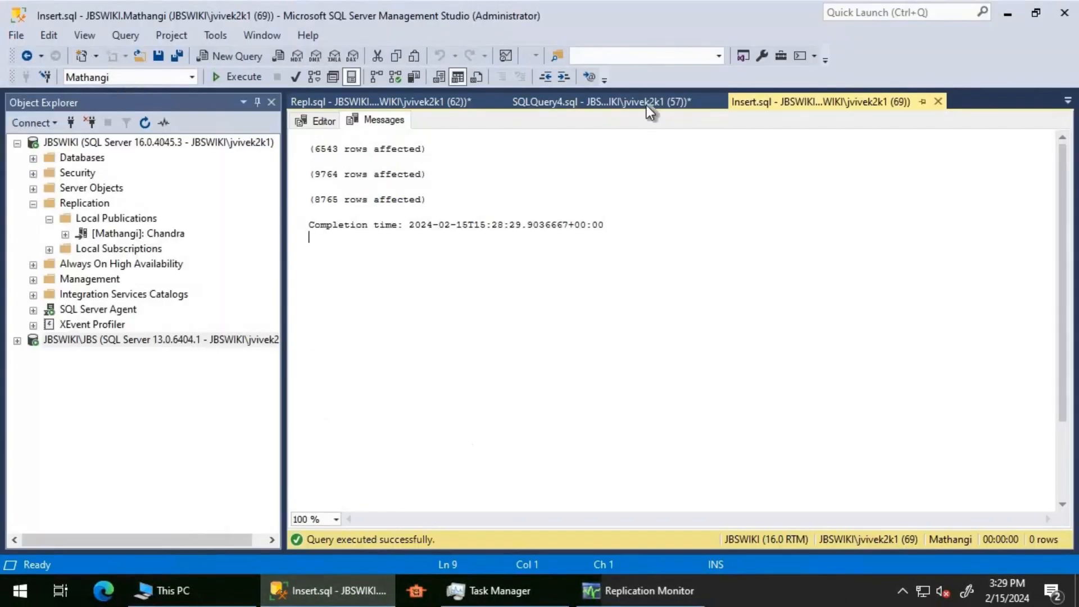
pyautogui.click(436, 99)
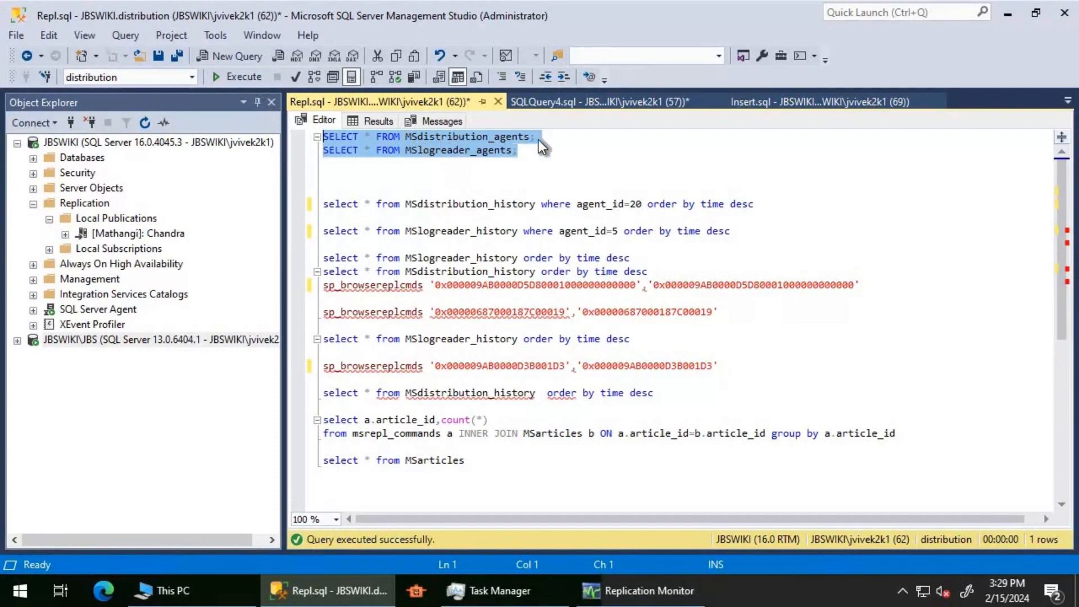
pyautogui.click(244, 75)
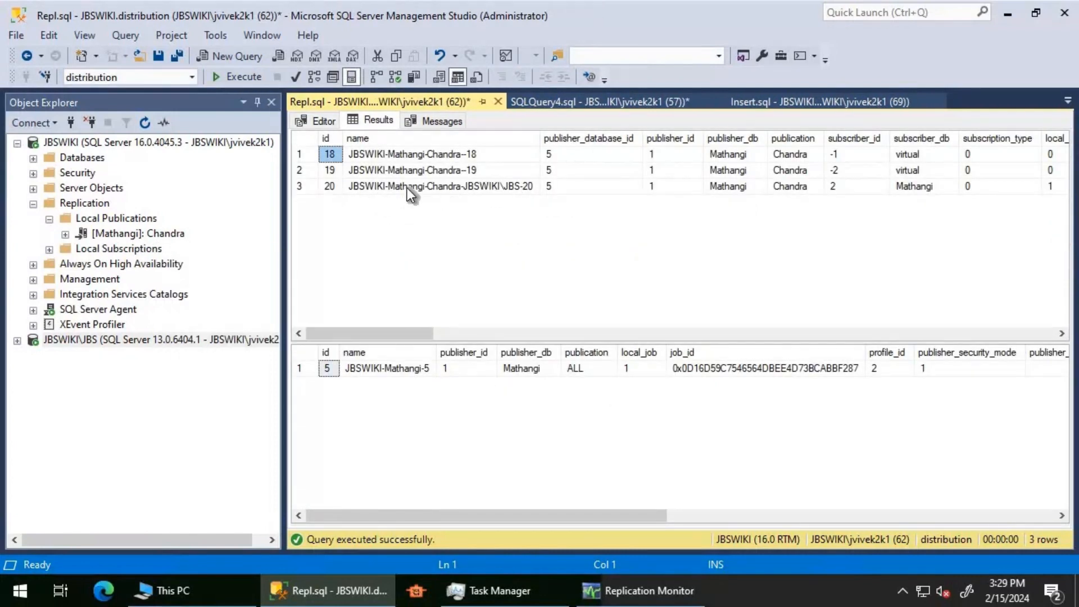
pyautogui.click(346, 188)
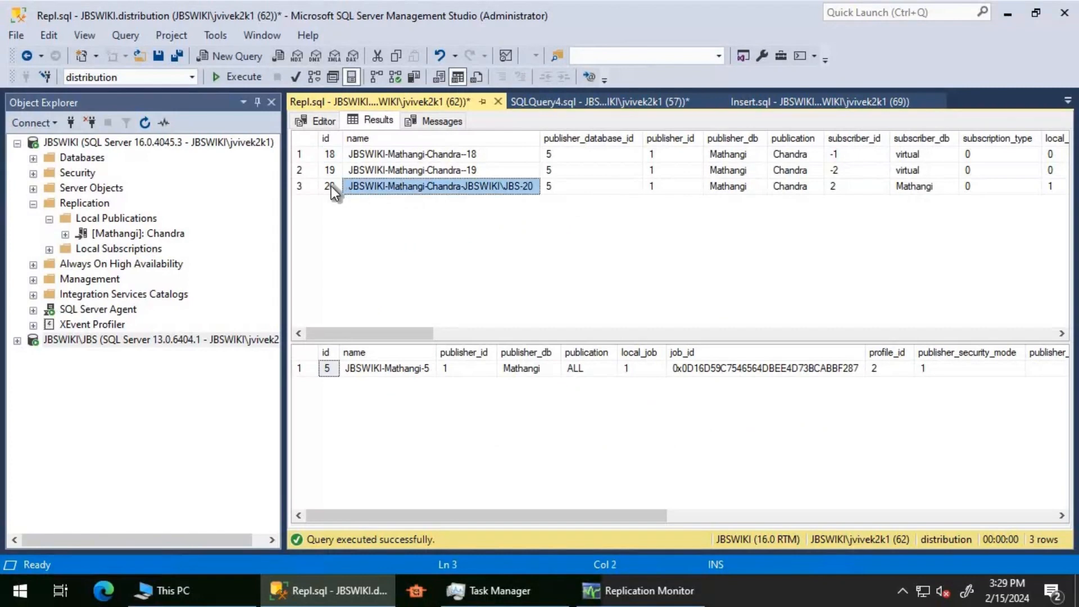
pyautogui.click(331, 187)
pyautogui.click(382, 369)
pyautogui.click(326, 370)
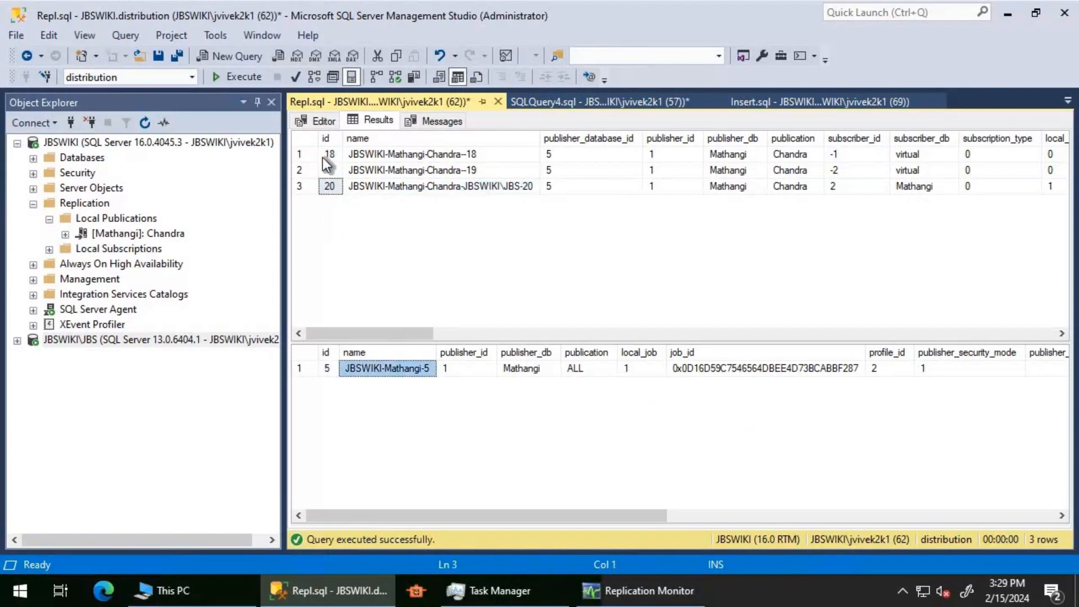
# - Query MSlogreader_history for agent_id=5 ordered by time desc and examine the latest entry's time and comments
pyautogui.click(322, 121)
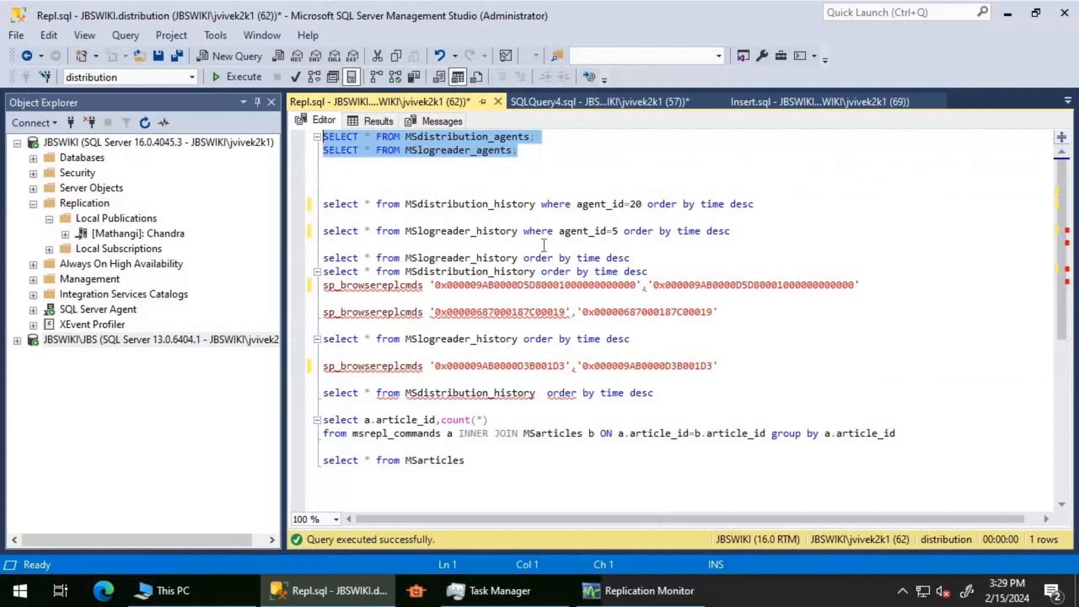
pyautogui.click(769, 233)
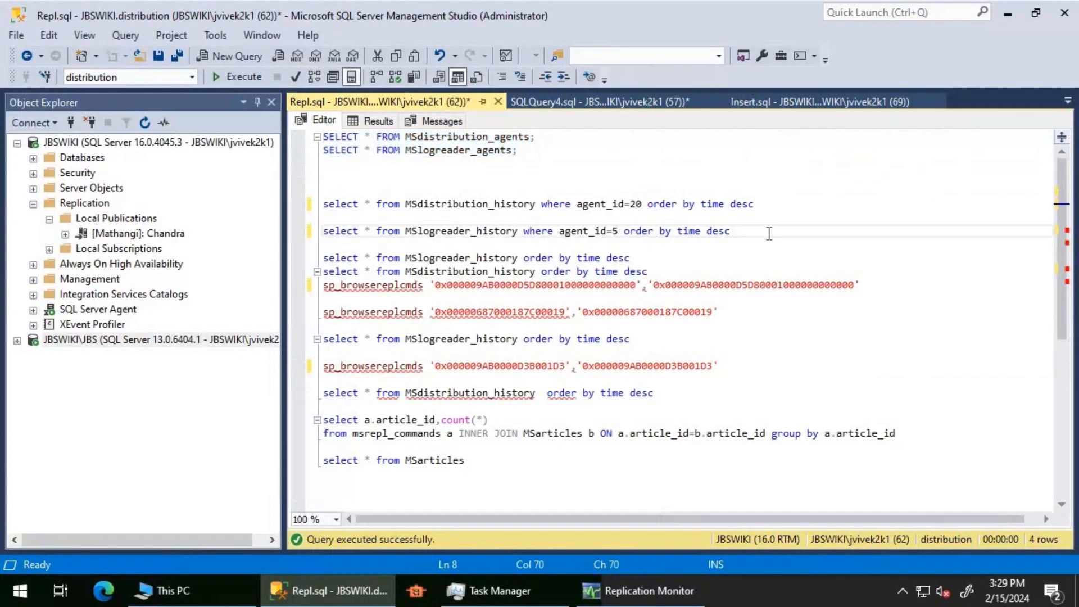
pyautogui.hotkey('shift', 'Home')
pyautogui.press('F5')
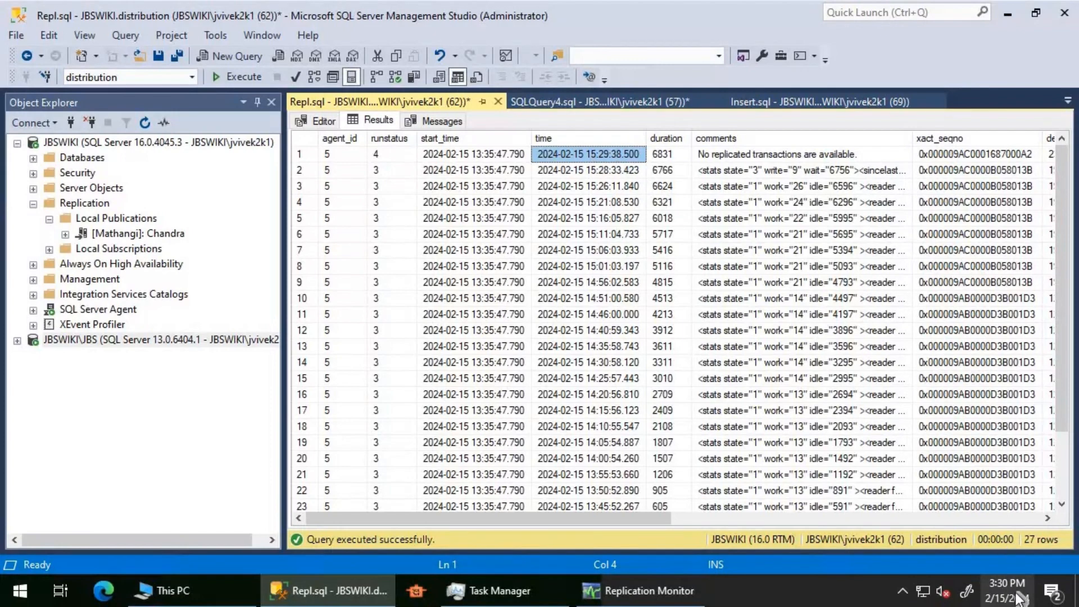
pyautogui.moveTo(1004, 600)
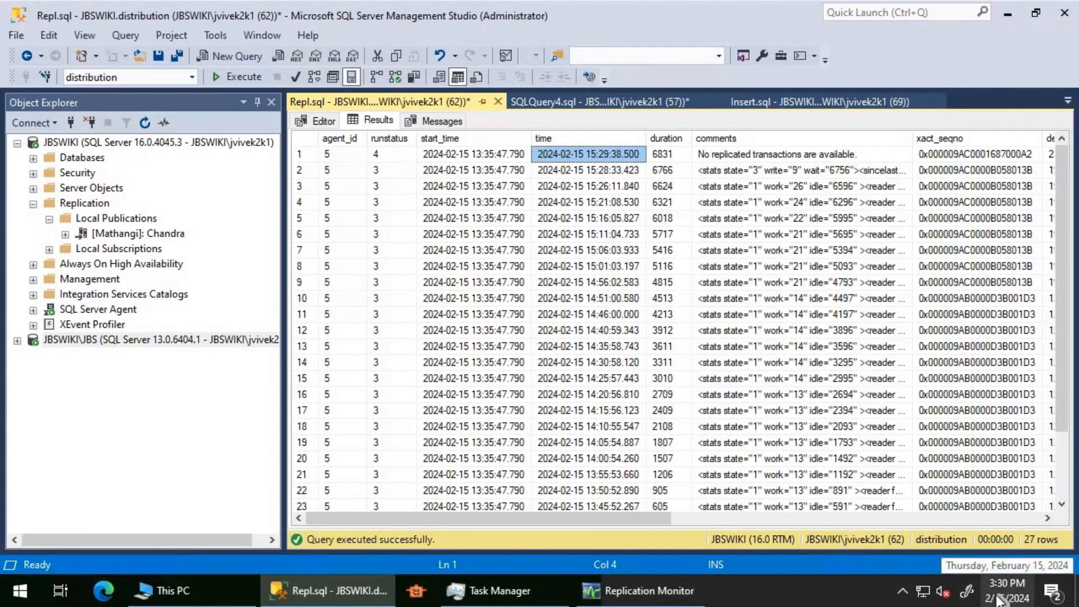
pyautogui.click(737, 153)
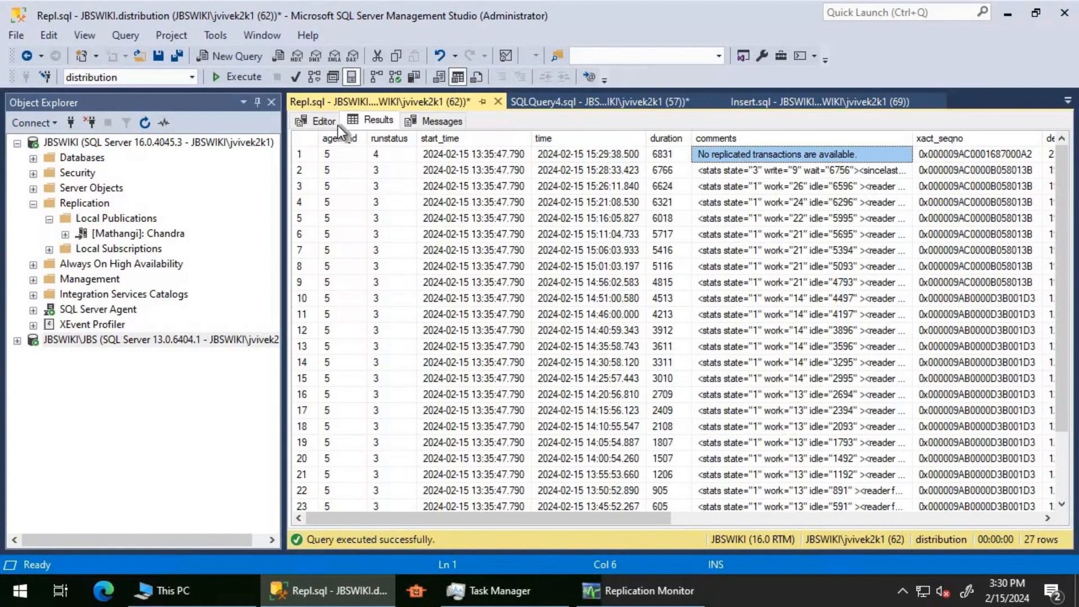
pyautogui.click(310, 120)
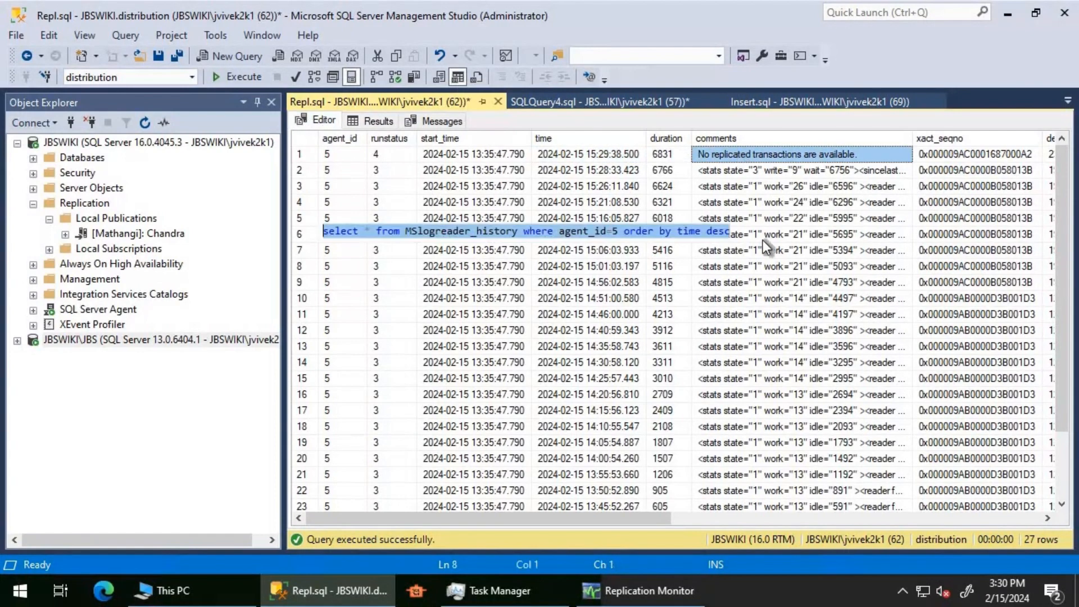
# - Query MSdistribution_history for agent_id=20 ordered by time desc, and collapse Object Explorer to give the results more room
pyautogui.click(780, 202)
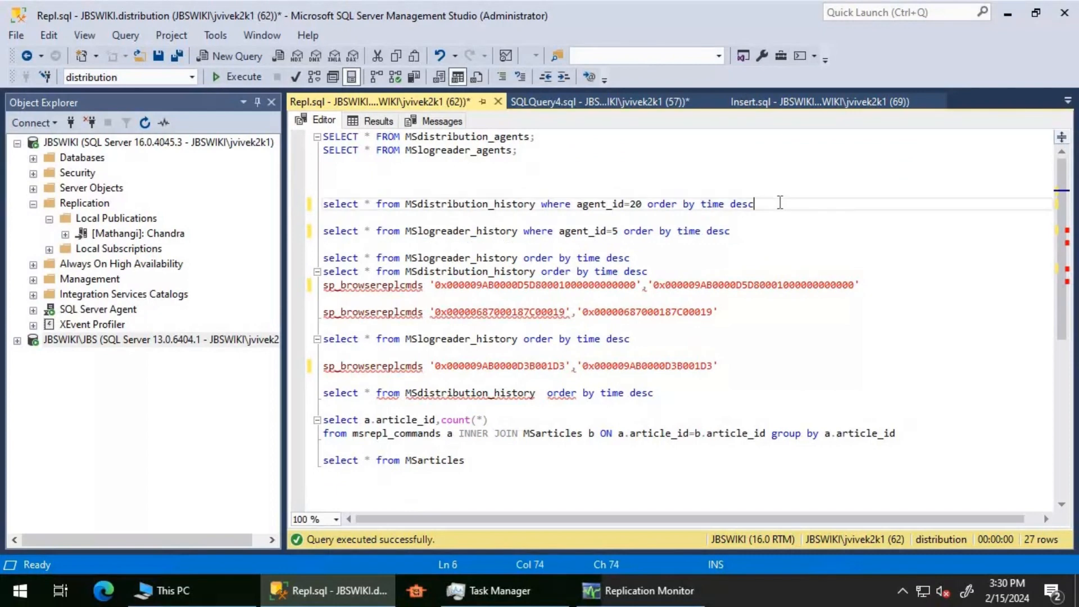
pyautogui.hotkey('shift', 'Home')
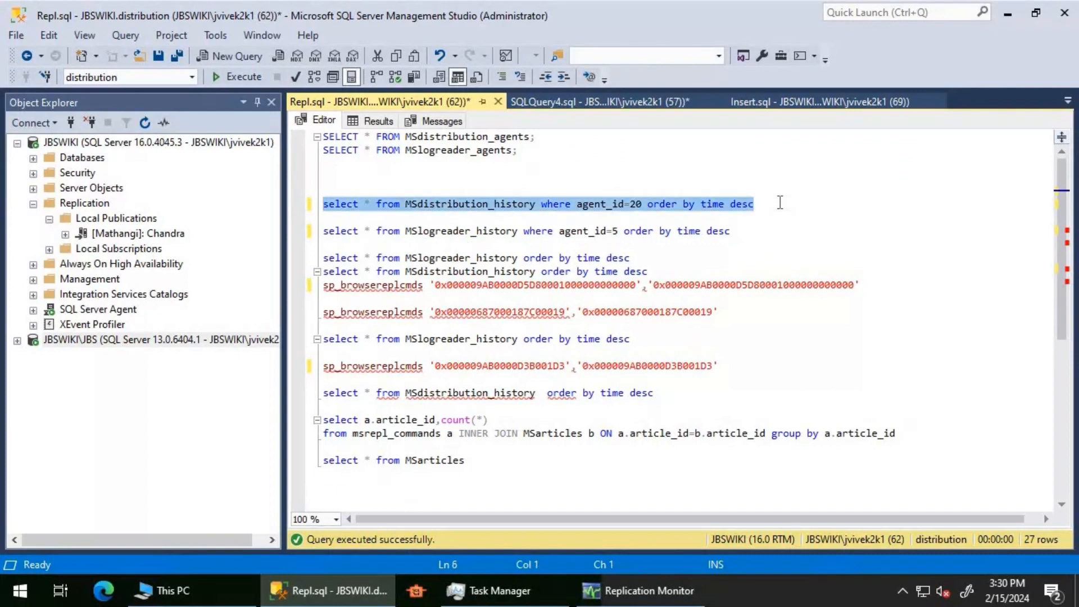
pyautogui.press('F5')
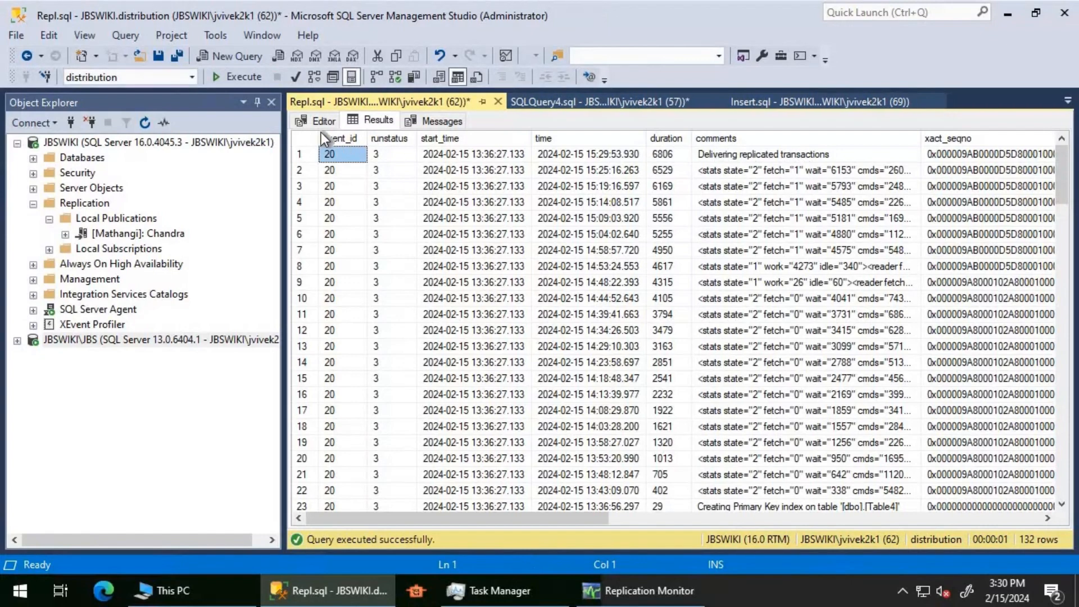
pyautogui.click(258, 103)
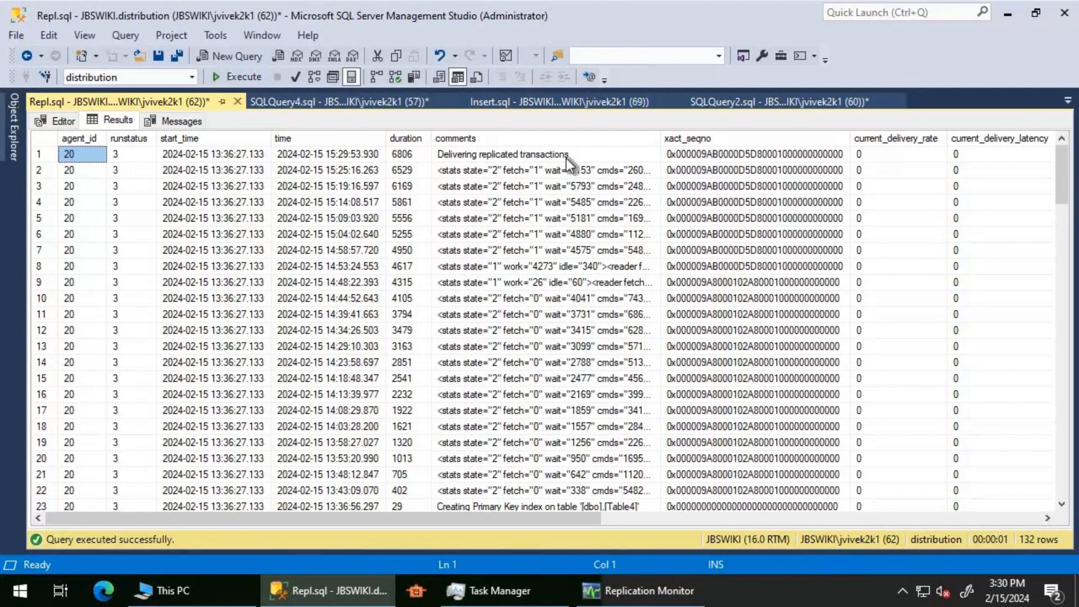
# - Copy the latest entry's xact_seqno into both parameters of the first sp_browsereplcmds call and run it
pyautogui.click(727, 156)
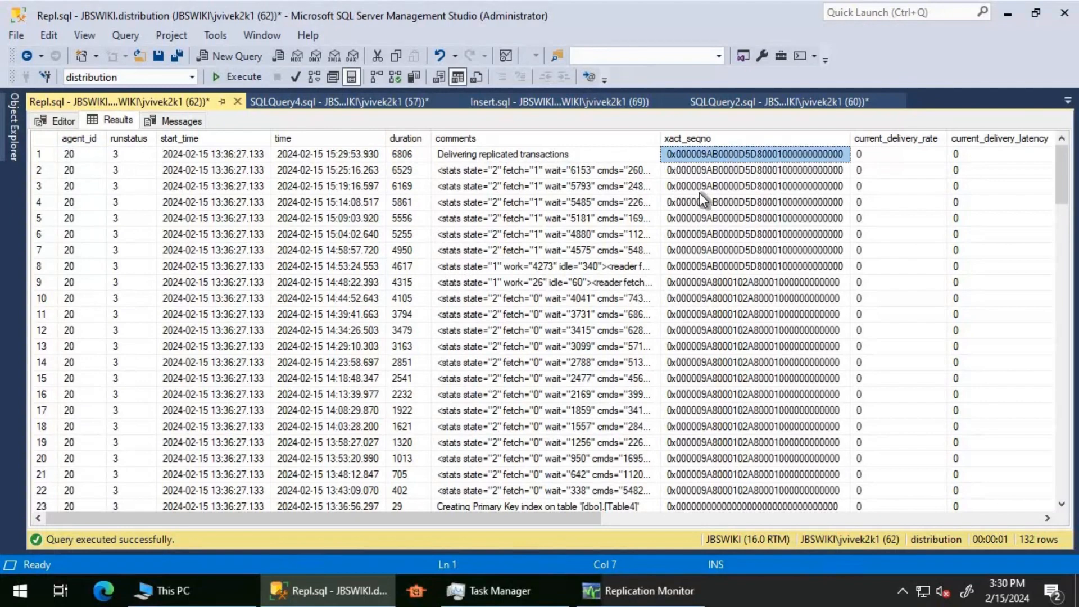
pyautogui.click(57, 122)
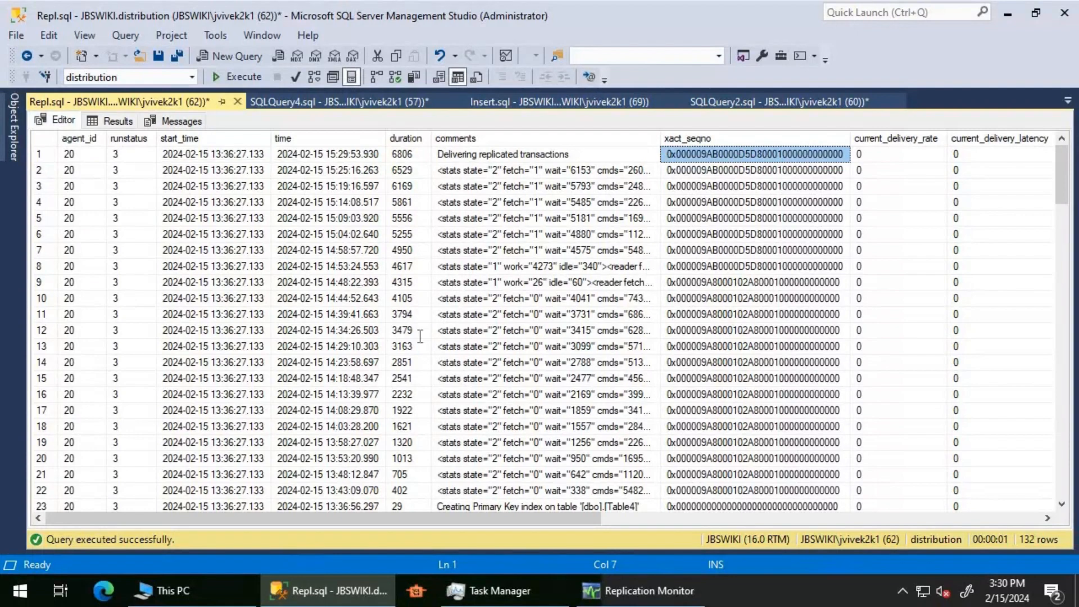
pyautogui.doubleClick(272, 285)
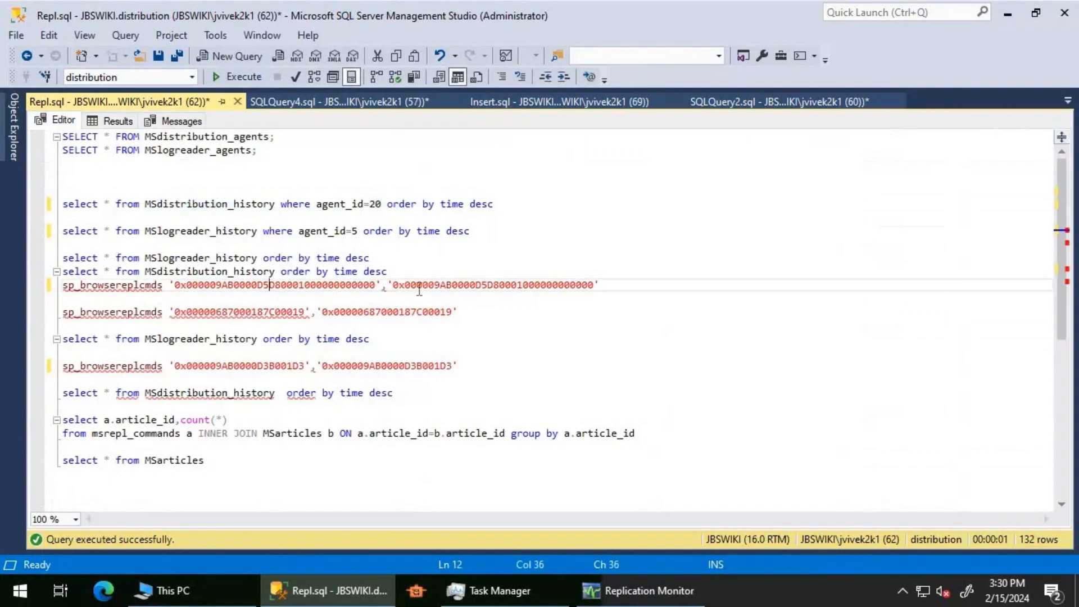
pyautogui.hotkey('ctrl', 'v')
pyautogui.doubleClick(425, 290)
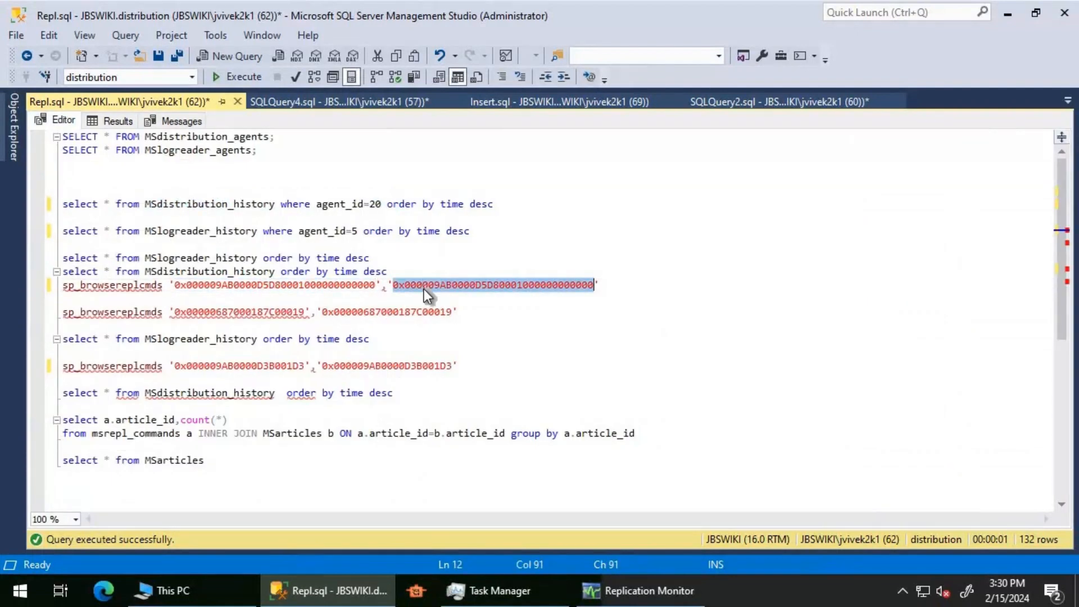
pyautogui.hotkey('ctrl', 'v')
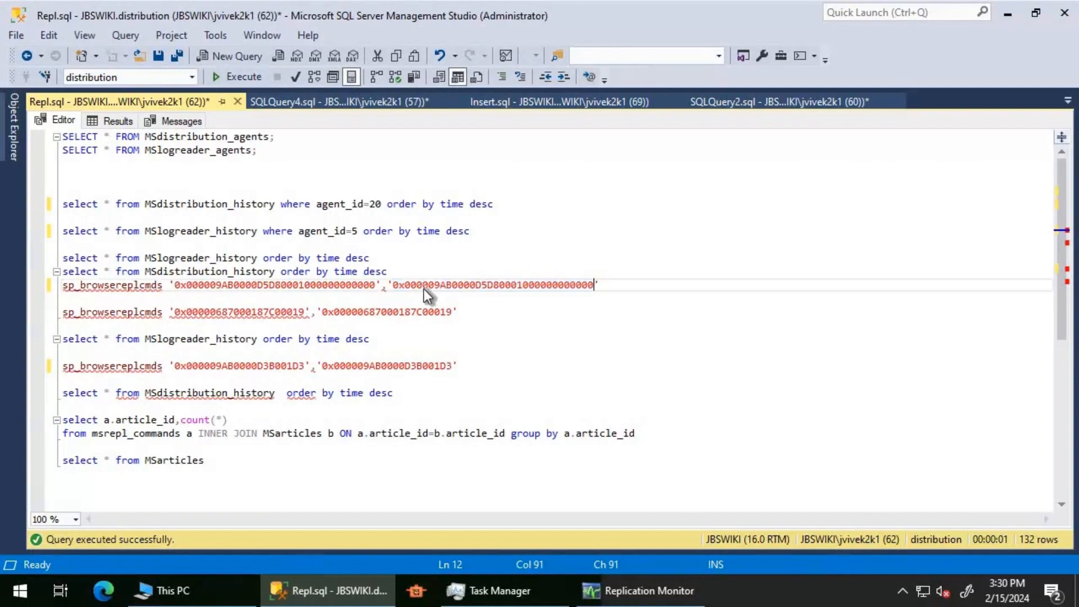
pyautogui.press('End')
pyautogui.hotkey('shift', 'Home')
pyautogui.press('F5')
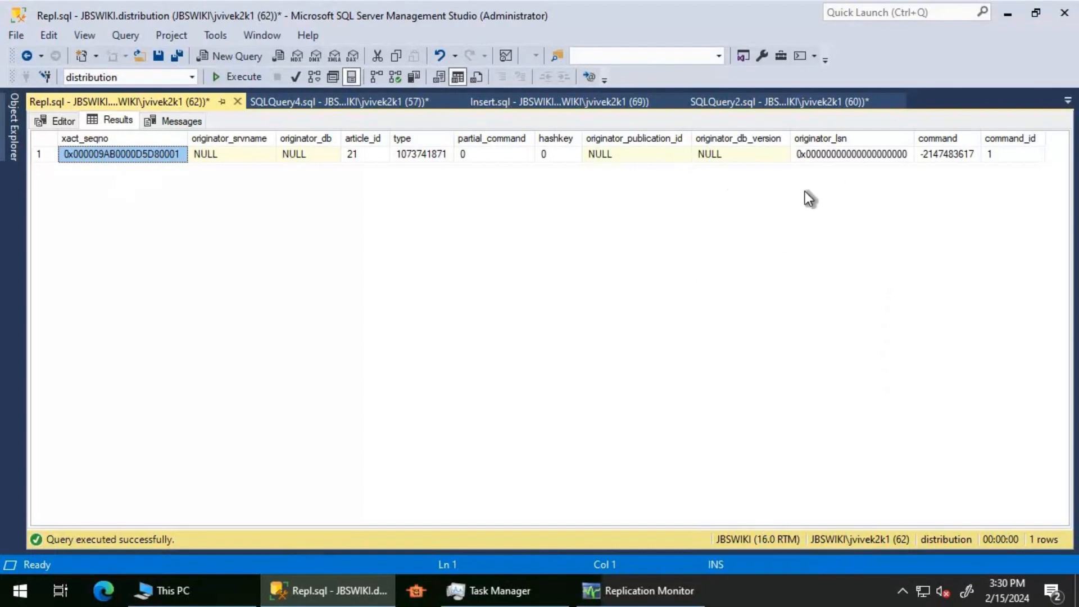
# - Rerun the MSdistribution_history query for agent_id=20 and compare the times of the most recent entries
pyautogui.click(63, 124)
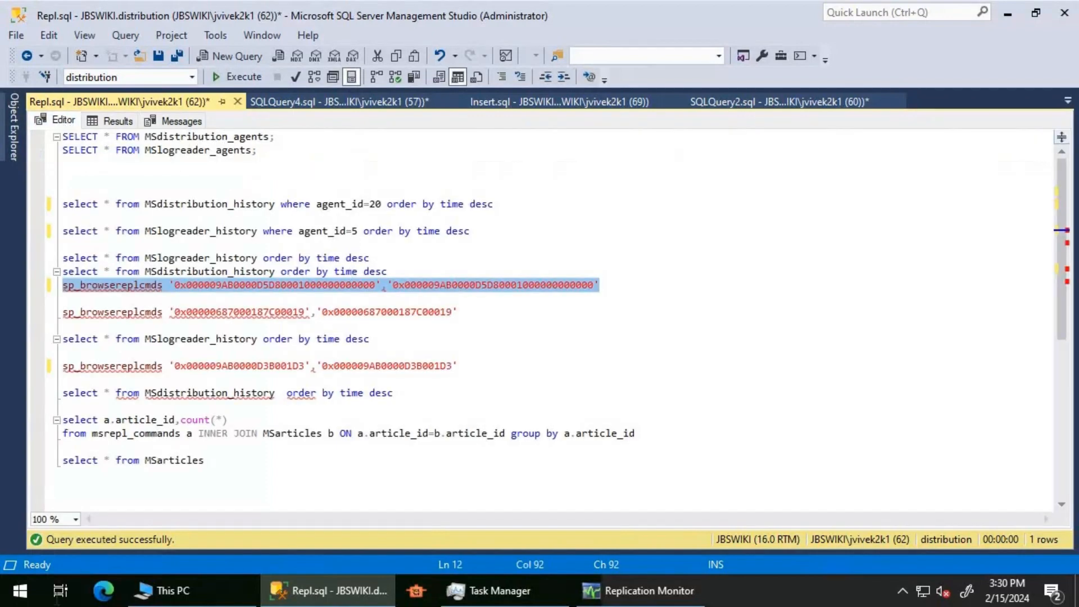
pyautogui.click(499, 229)
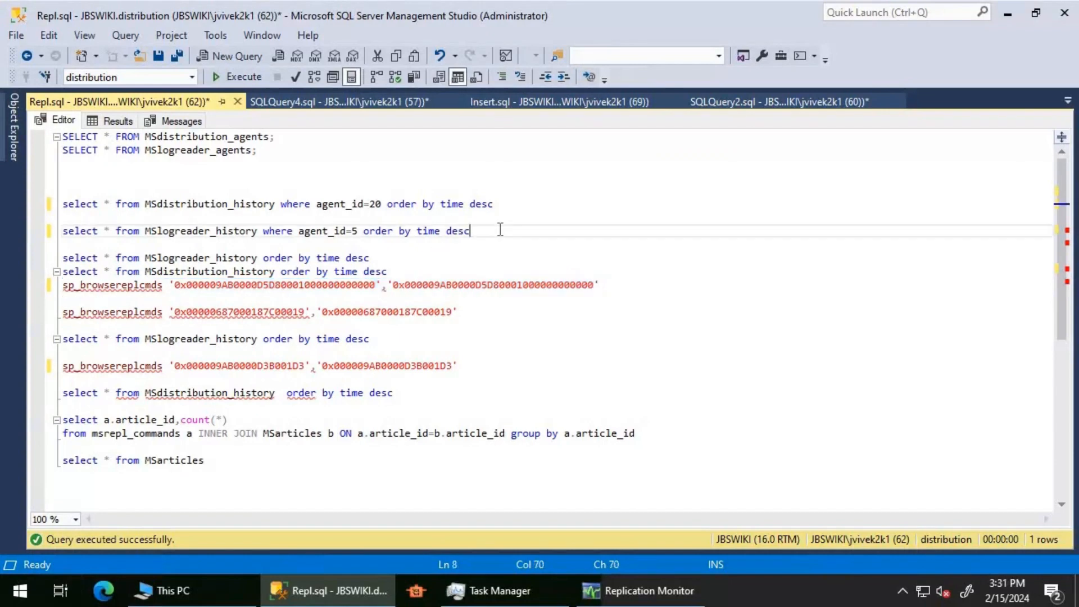
pyautogui.click(527, 213)
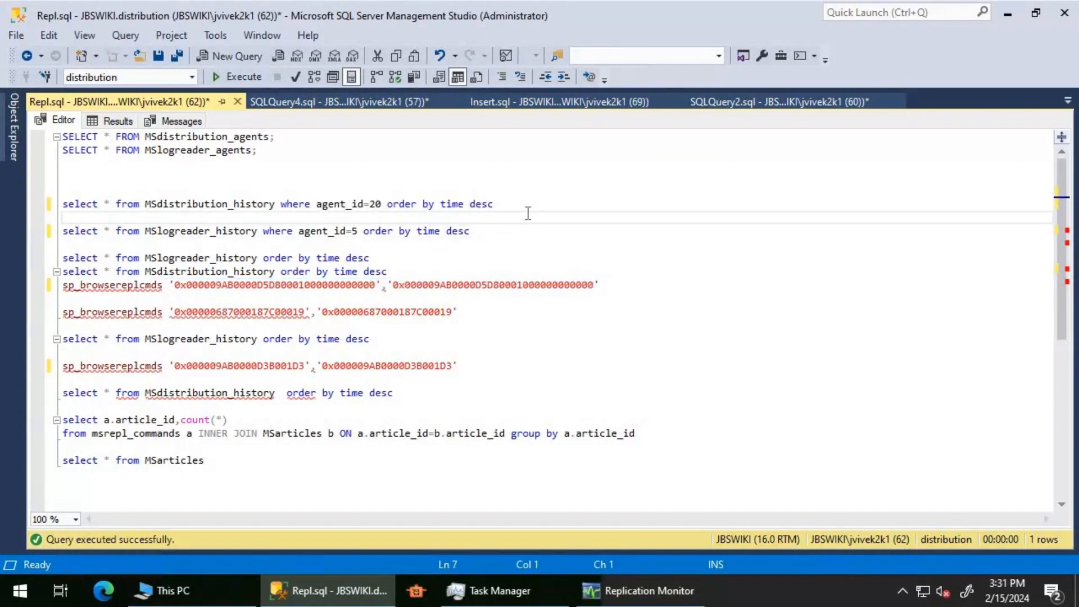
pyautogui.press('Up')
pyautogui.hotkey('shift', 'End')
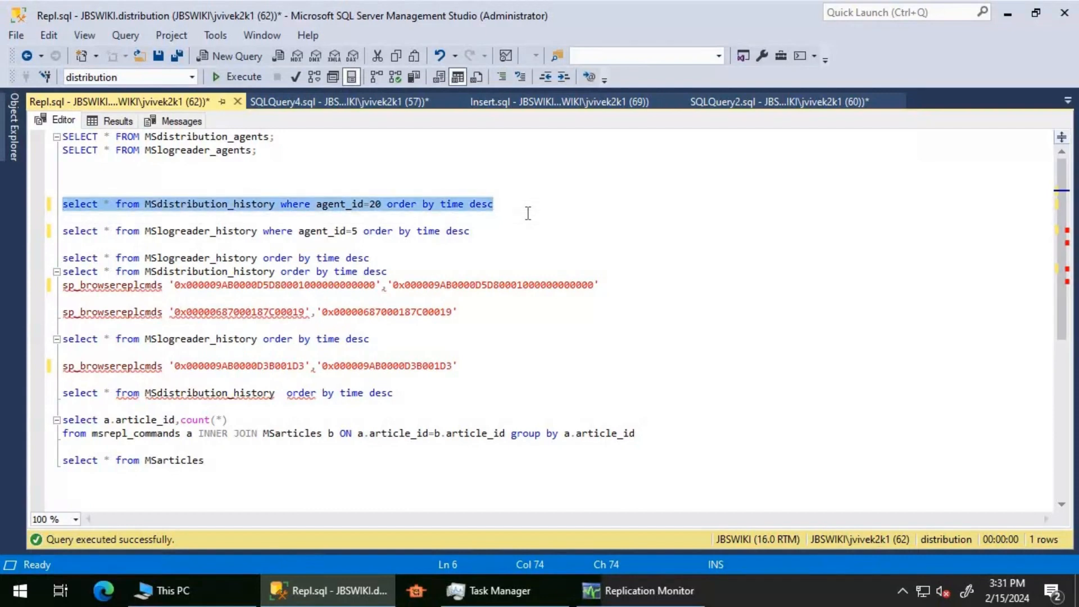
pyautogui.press('F5')
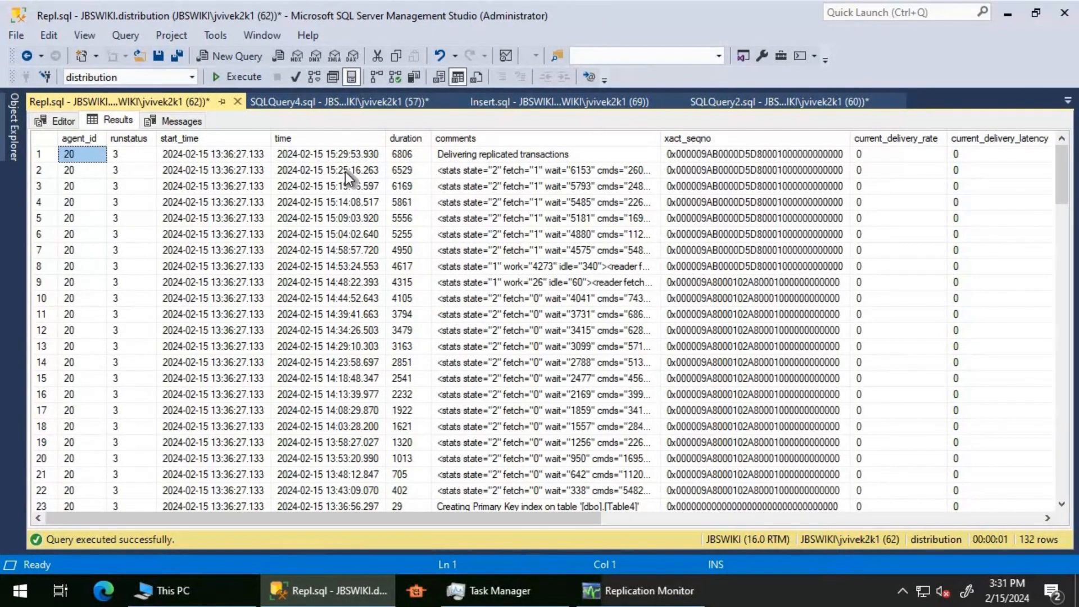
# - Copy the comments of the second-newest history entry into a new Notepad document
pyautogui.click(453, 170)
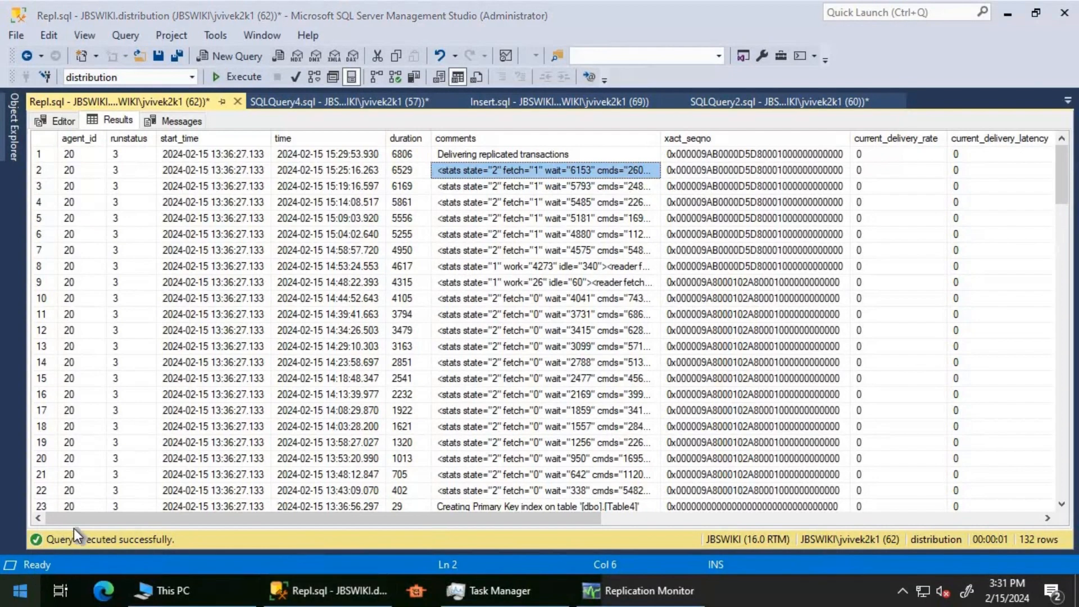
pyautogui.rightClick(21, 590)
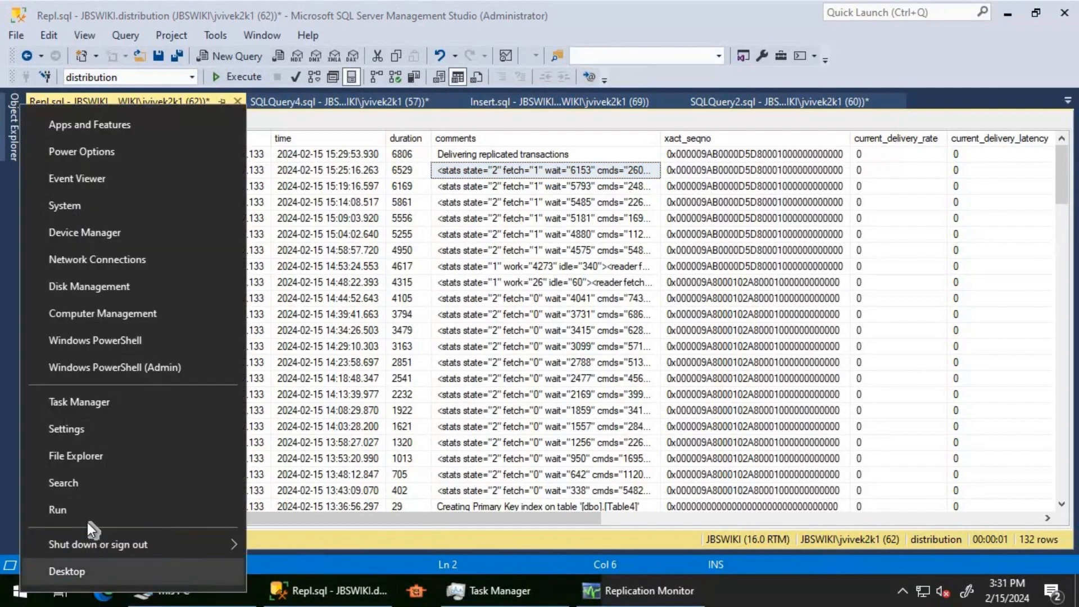
pyautogui.click(87, 522)
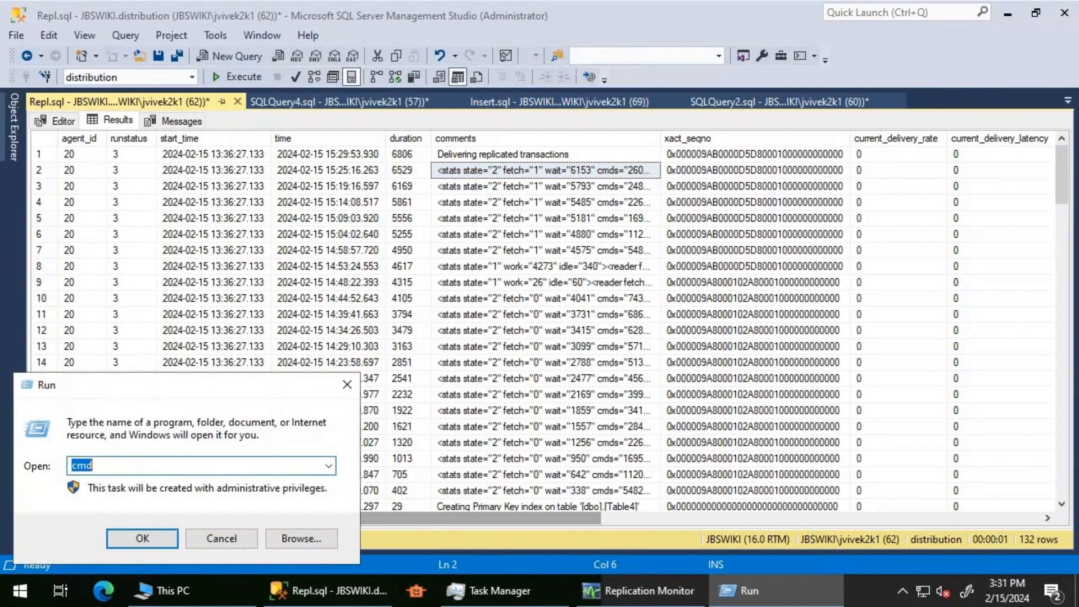
pyautogui.write('notepad')
pyautogui.press('Return')
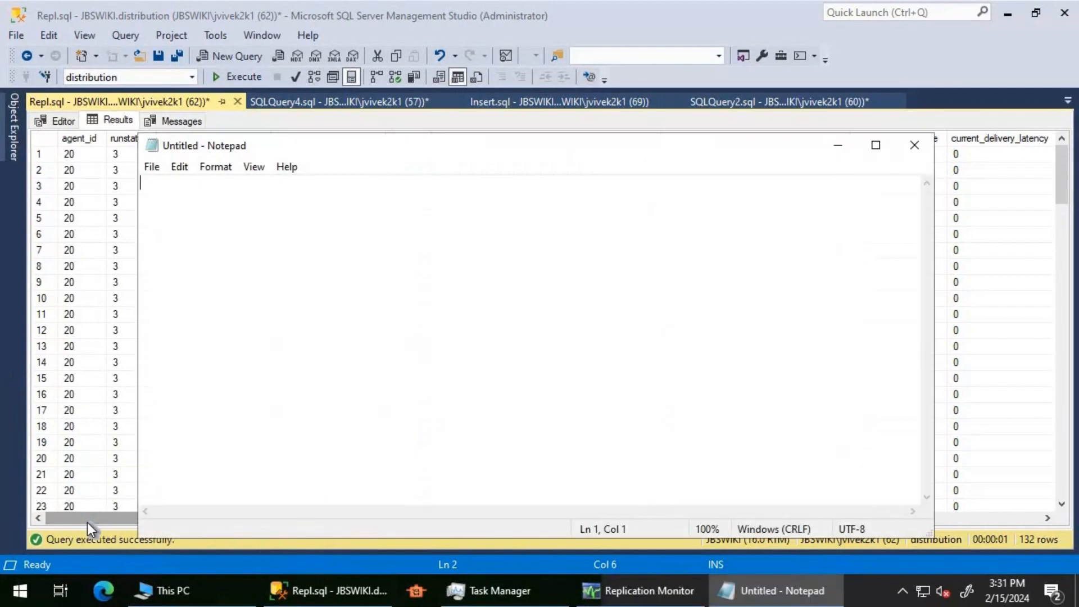
pyautogui.hotkey('ctrl', 'v')
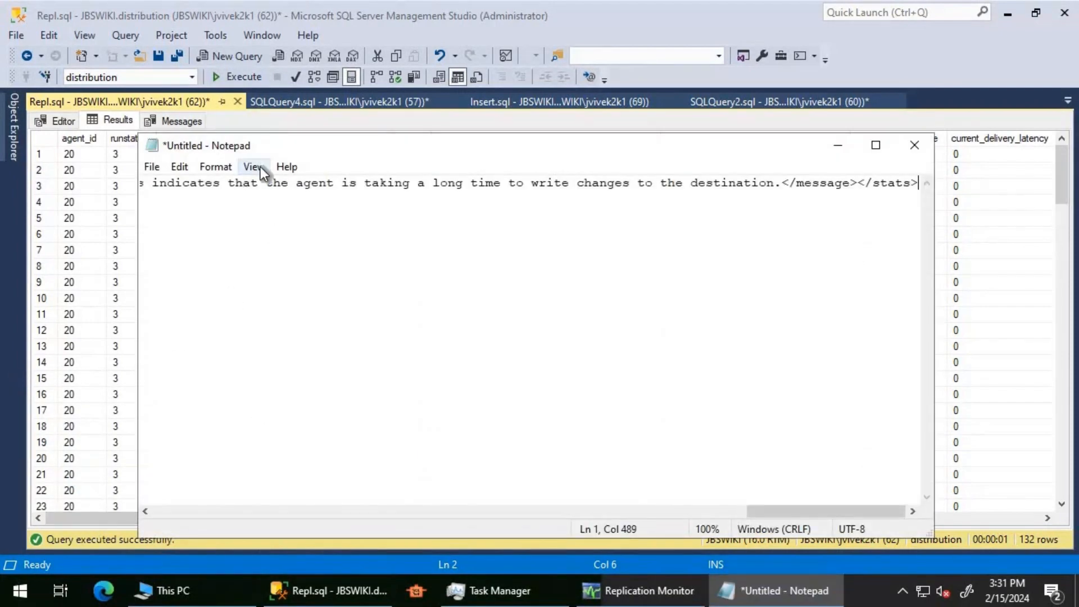
# - Turn on Word Wrap in Notepad so the full stats message can be read
pyautogui.click(261, 166)
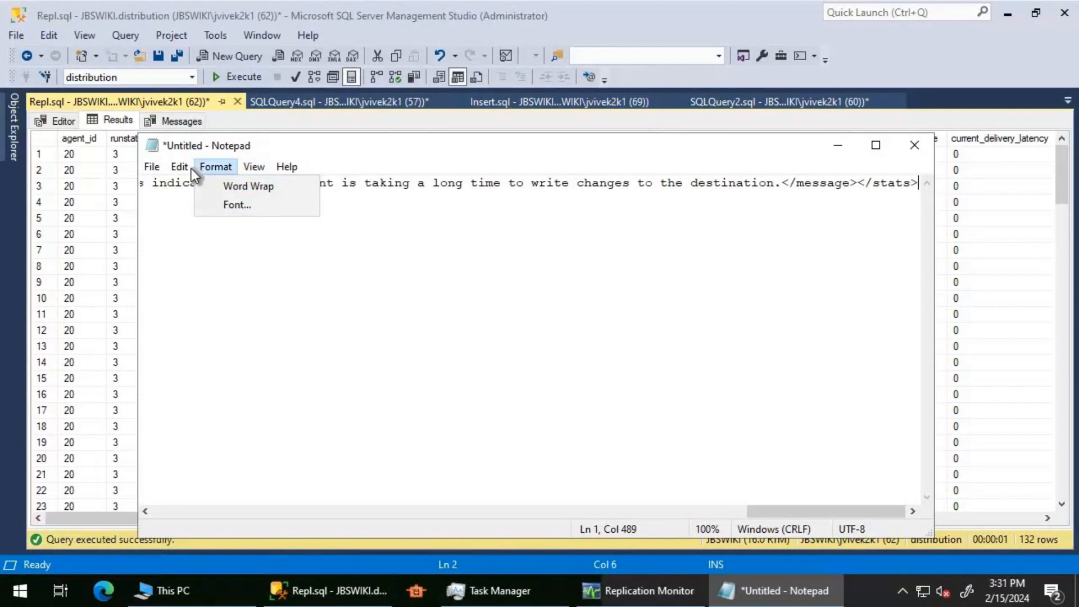
pyautogui.moveTo(215, 166)
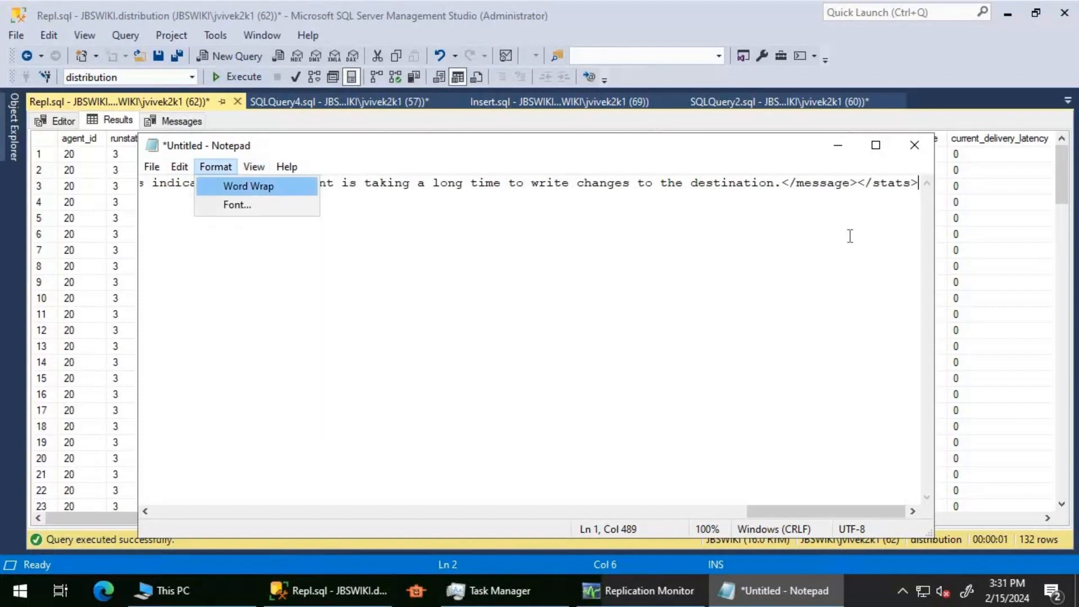
pyautogui.click(235, 187)
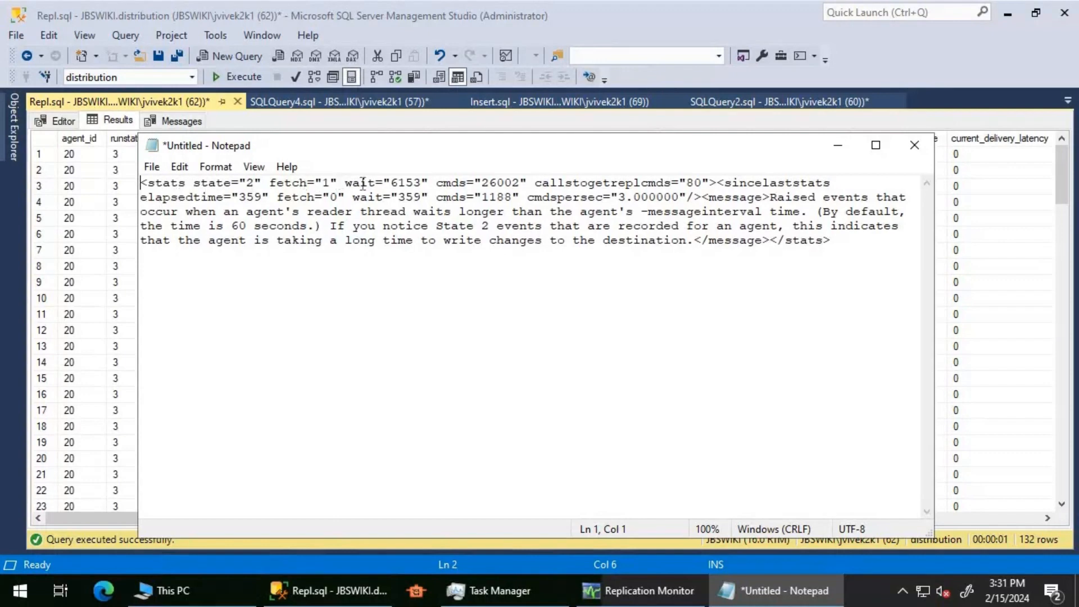
# - Examine the total cmds value and move the sincelaststats element to a new line, separated by a blank line
pyautogui.doubleClick(500, 182)
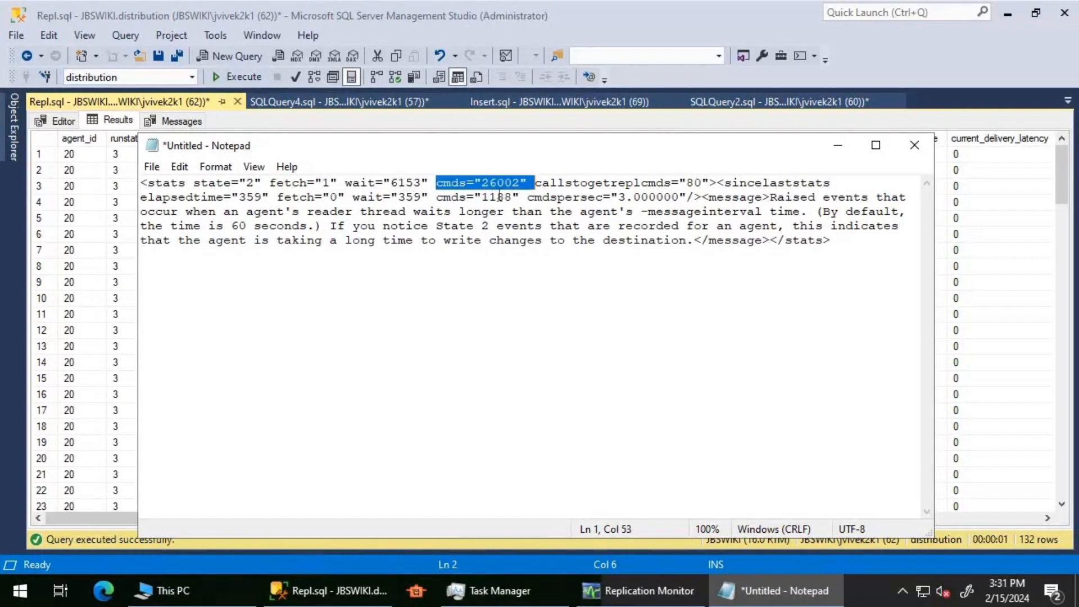
pyautogui.click(718, 183)
pyautogui.press('Return')
pyautogui.press('Return')
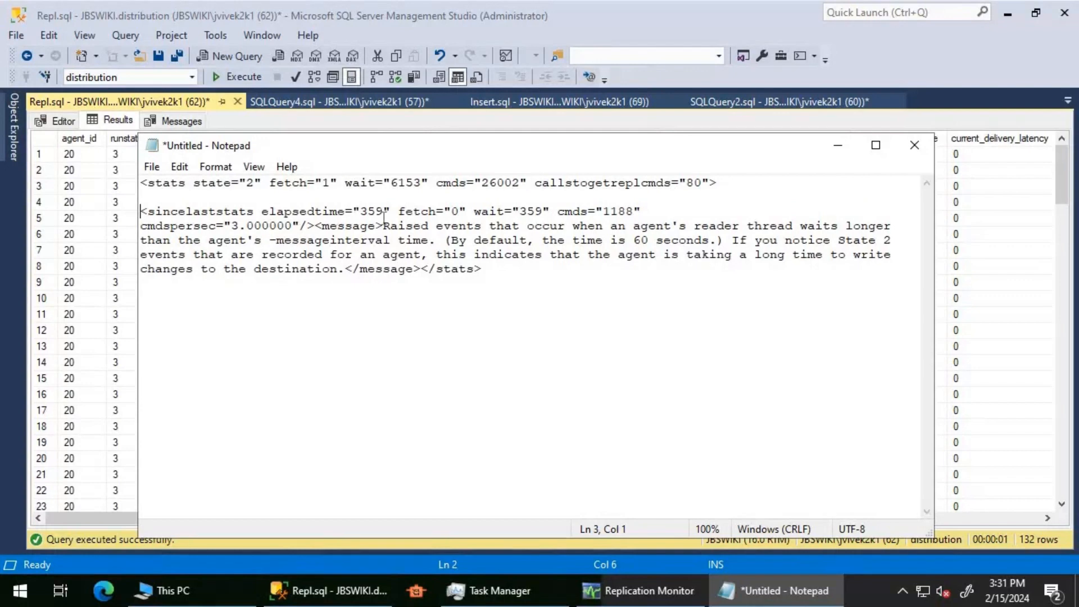
# - Examine the sincelaststats wait and cmdspersec values, put the message element in its own paragraph and keep cmdspersec on the sincelaststats line
pyautogui.doubleClick(531, 212)
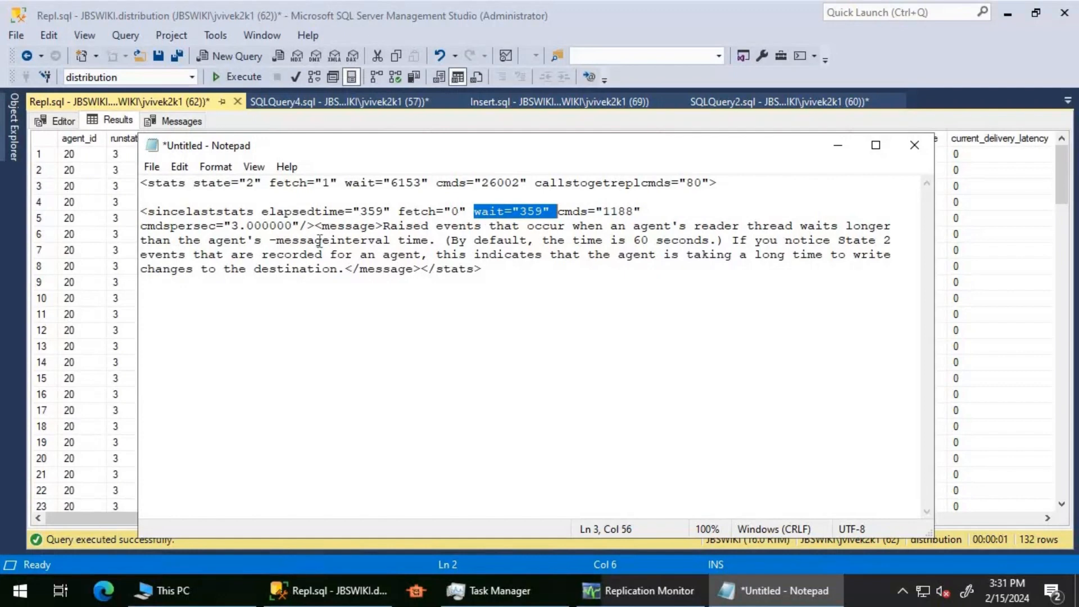
pyautogui.doubleClick(185, 231)
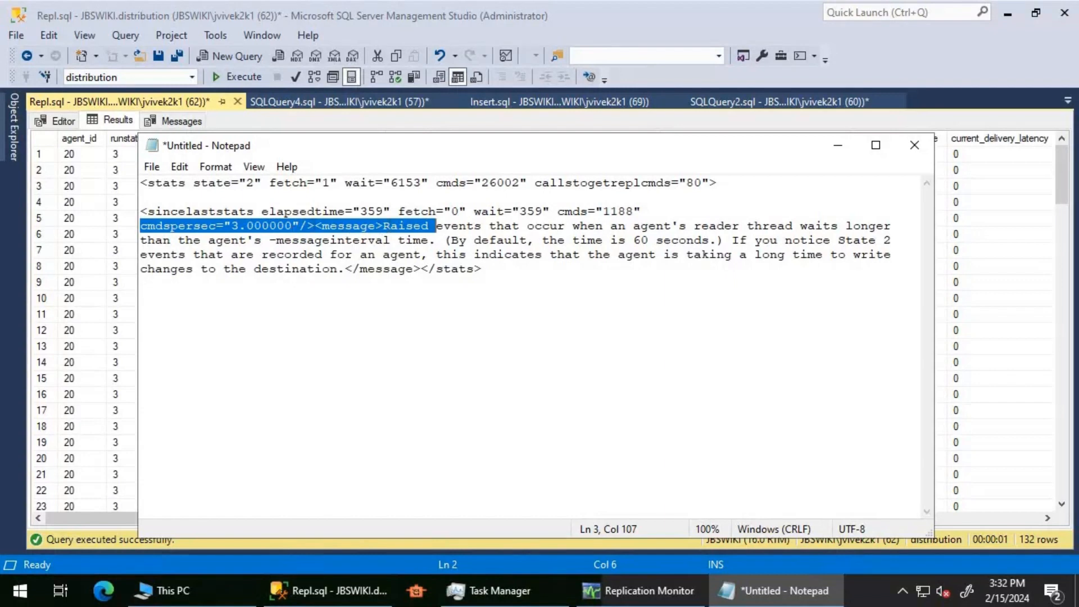
pyautogui.click(313, 226)
pyautogui.press('Return')
pyautogui.press('Return')
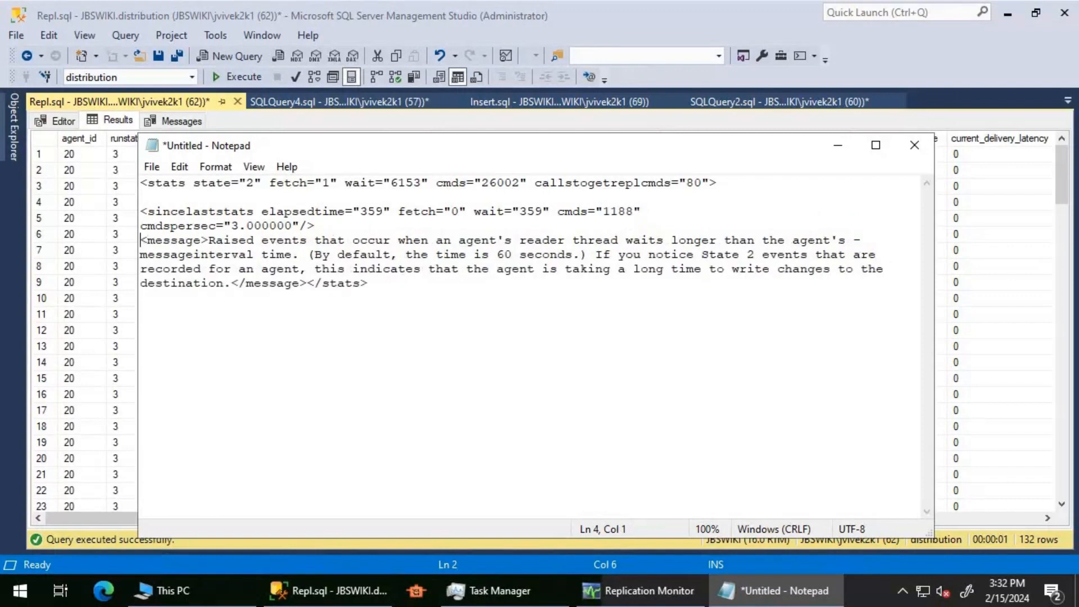
pyautogui.click(662, 212)
pyautogui.press('Delete')
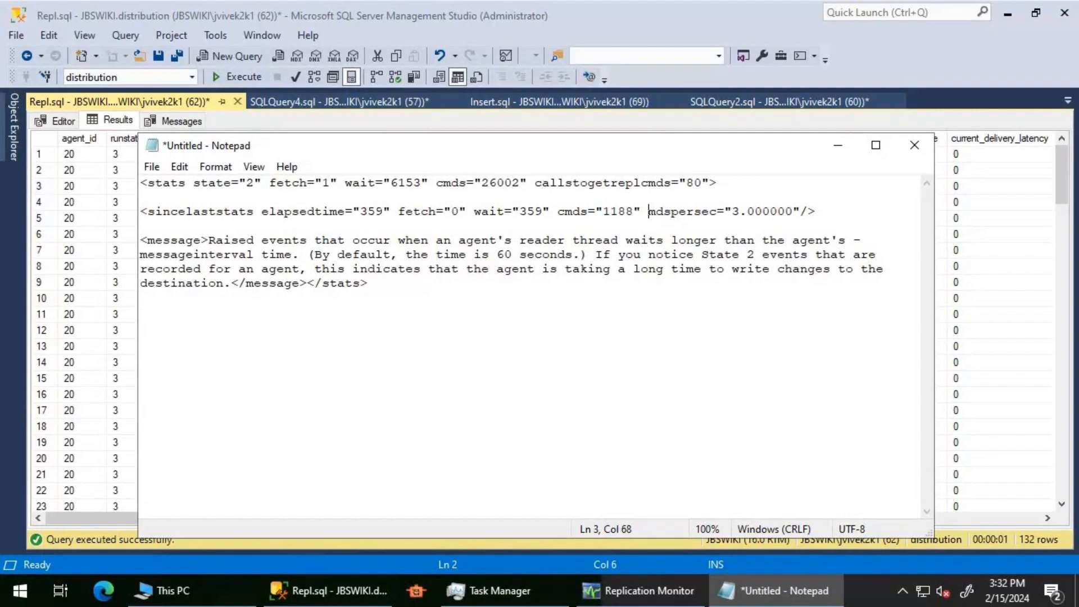
pyautogui.write('c')
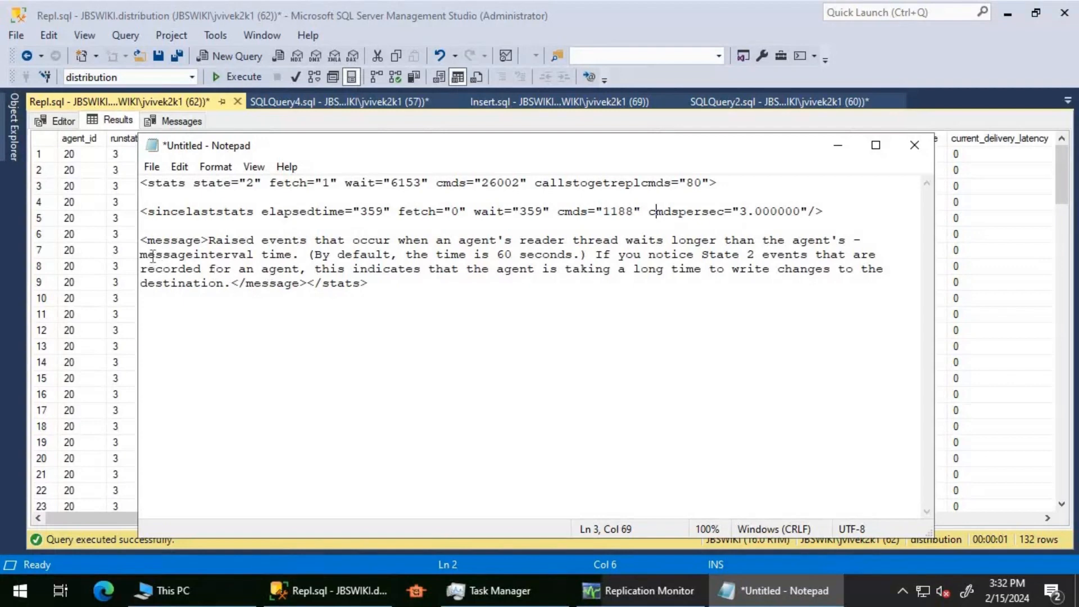
# - Switch to Replication Monitor, check the subscription's undistributed commands and estimated apply time, and close the details window
pyautogui.click(640, 595)
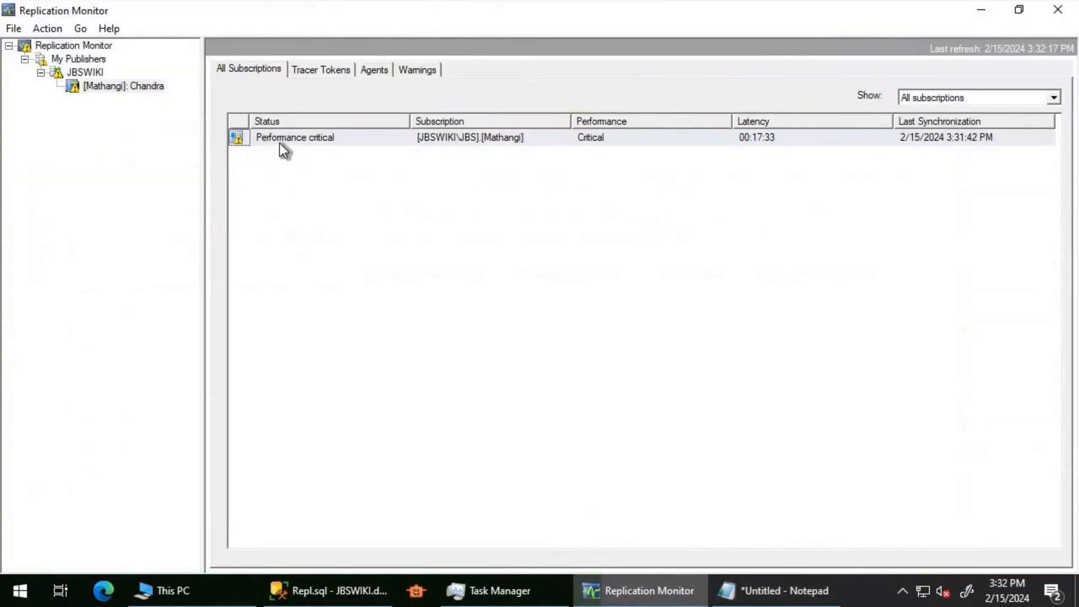
pyautogui.rightClick(278, 143)
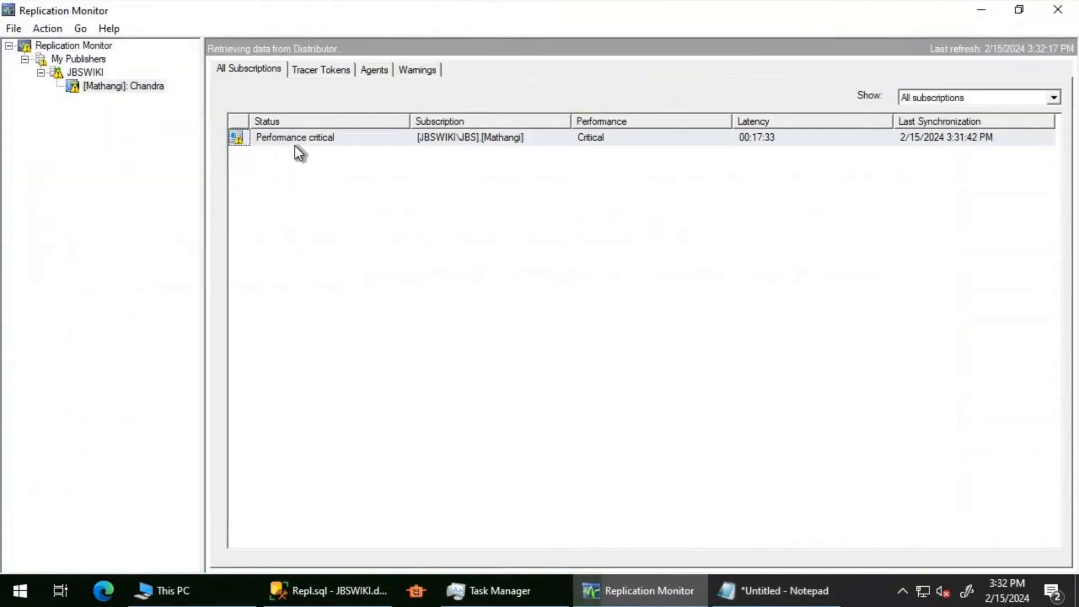
pyautogui.click(307, 154)
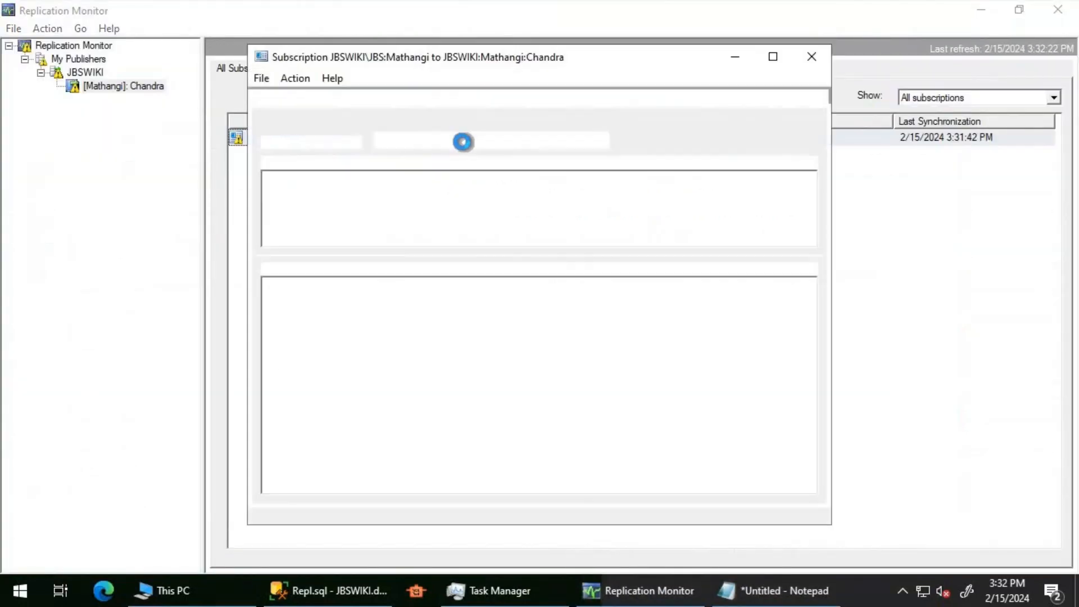
pyautogui.click(542, 117)
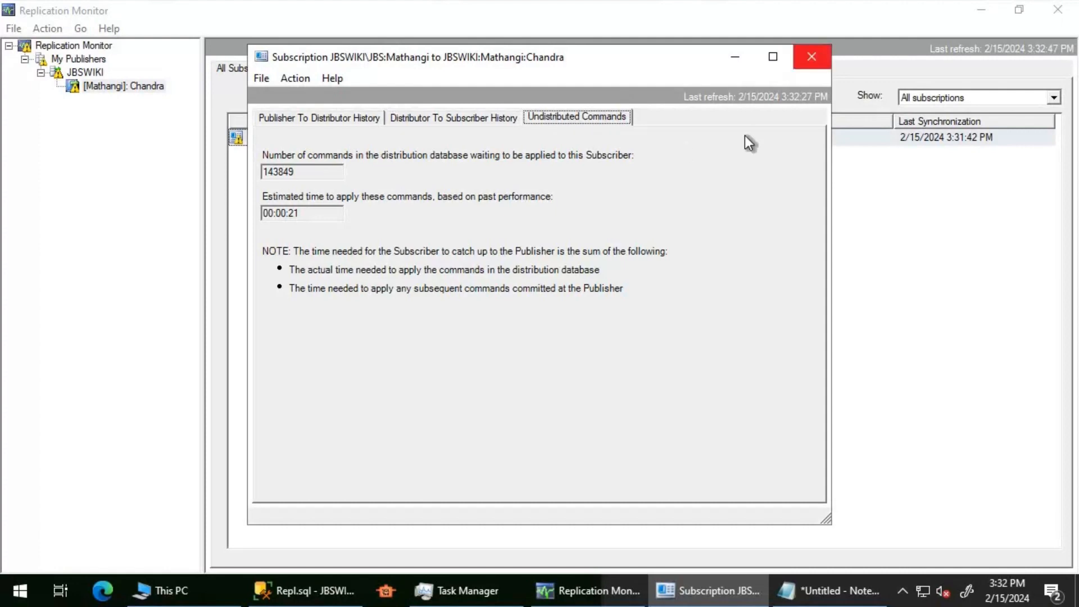
pyautogui.click(809, 61)
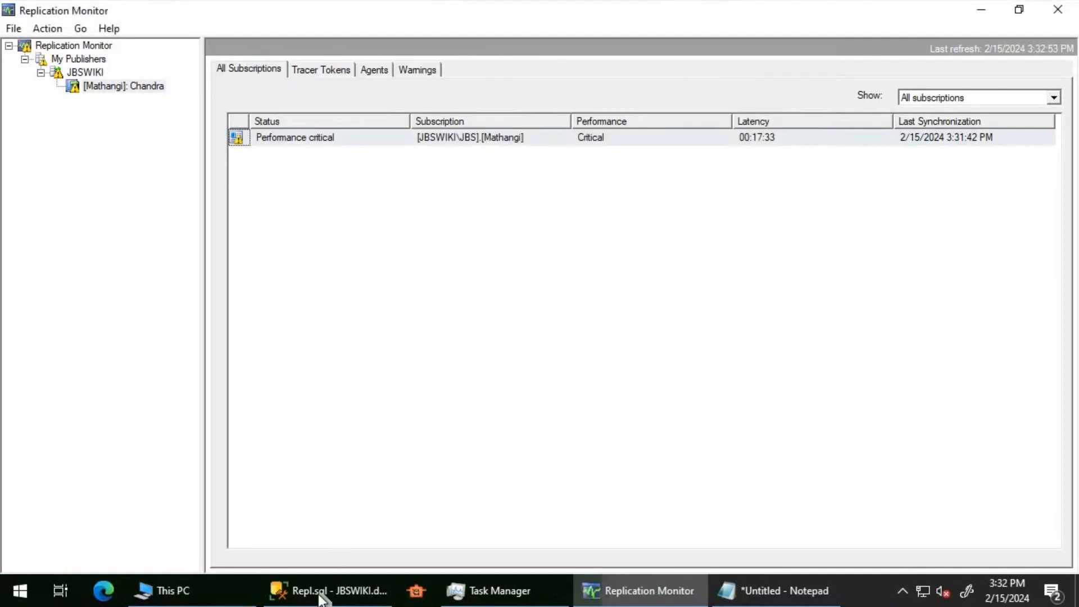
# - Return to the Notepad stats message and examine the state attribute and the phrase about writing changes to the destination
pyautogui.click(348, 589)
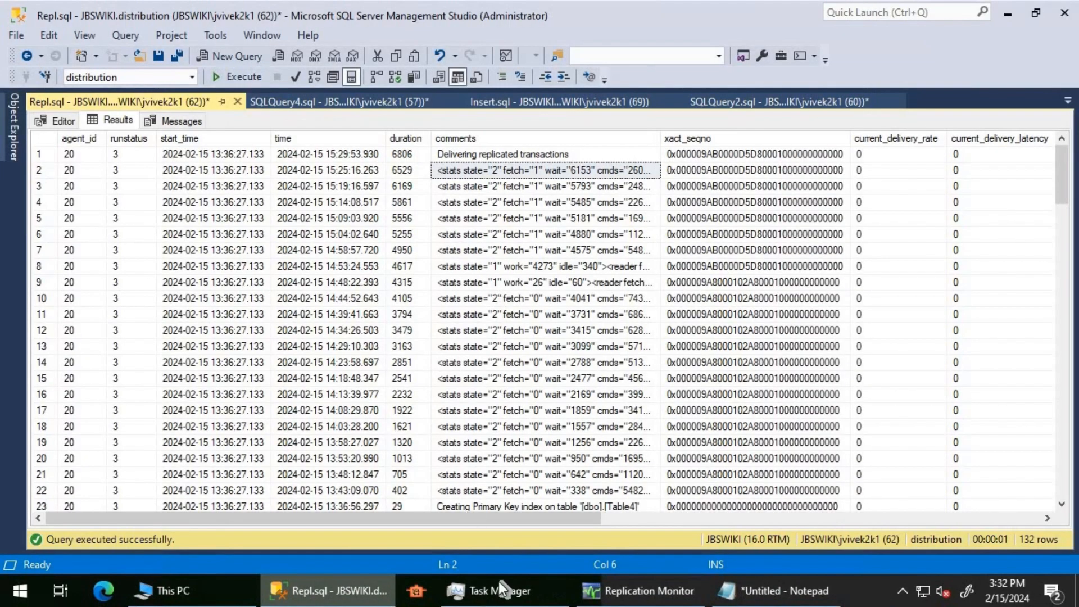
pyautogui.click(764, 585)
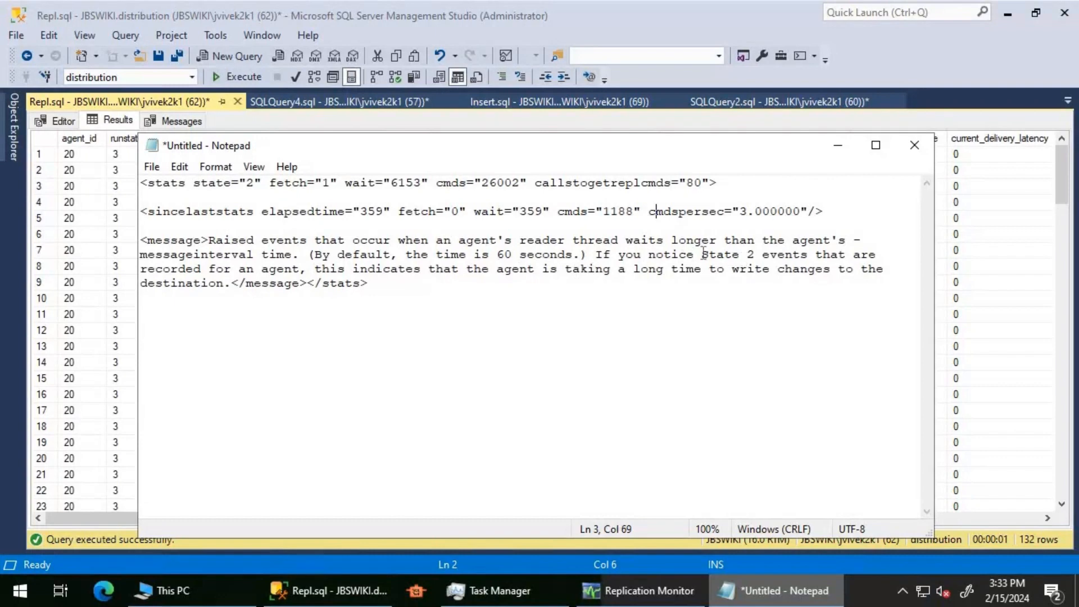
pyautogui.moveTo(193, 182); pyautogui.dragTo(270, 182)
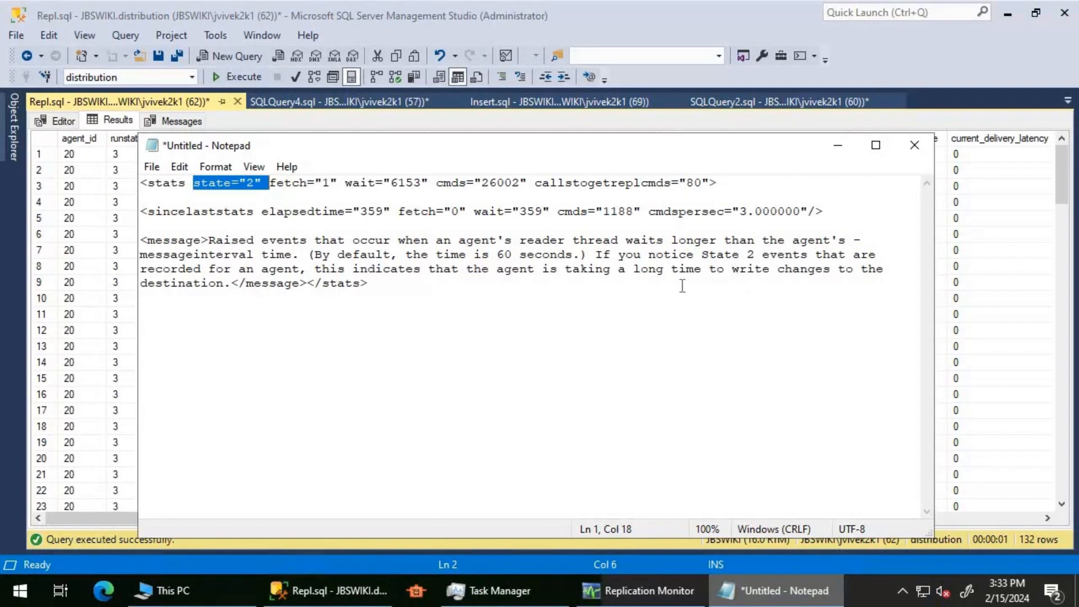
pyautogui.moveTo(733, 270); pyautogui.dragTo(226, 284)
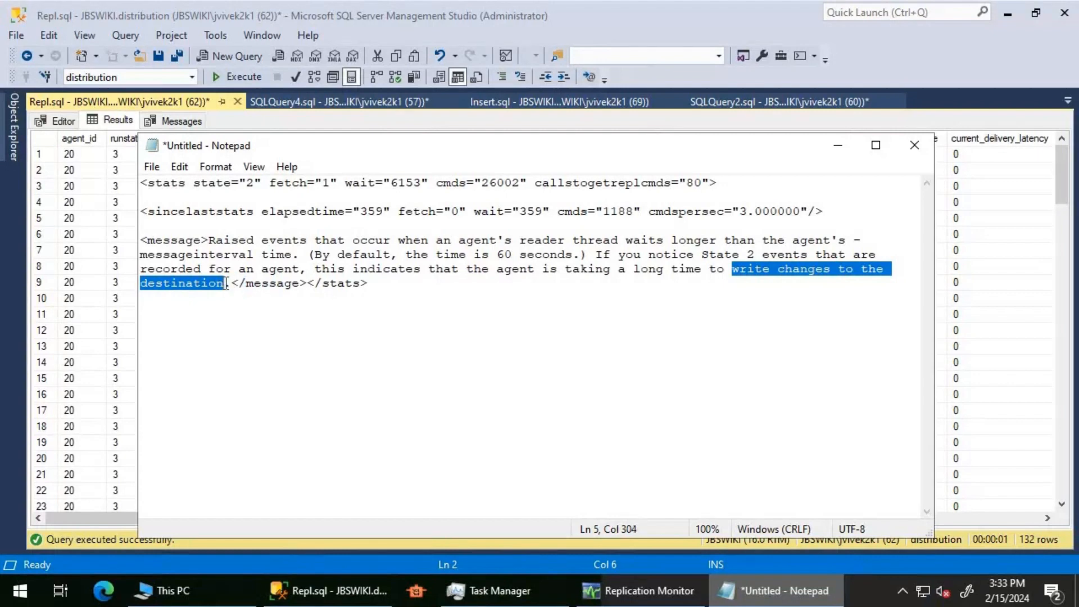
# - Switch to Management Studio, run sp_whoisactive in the Mathangi subscriber database, view the active session's full SQL text and close it
pyautogui.click(93, 285)
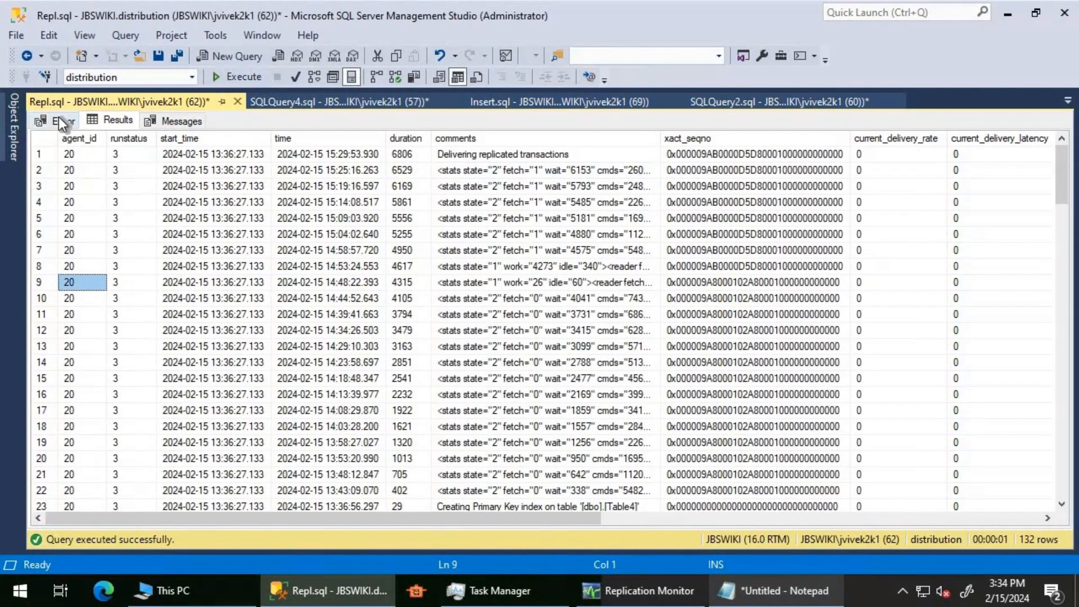
pyautogui.click(302, 100)
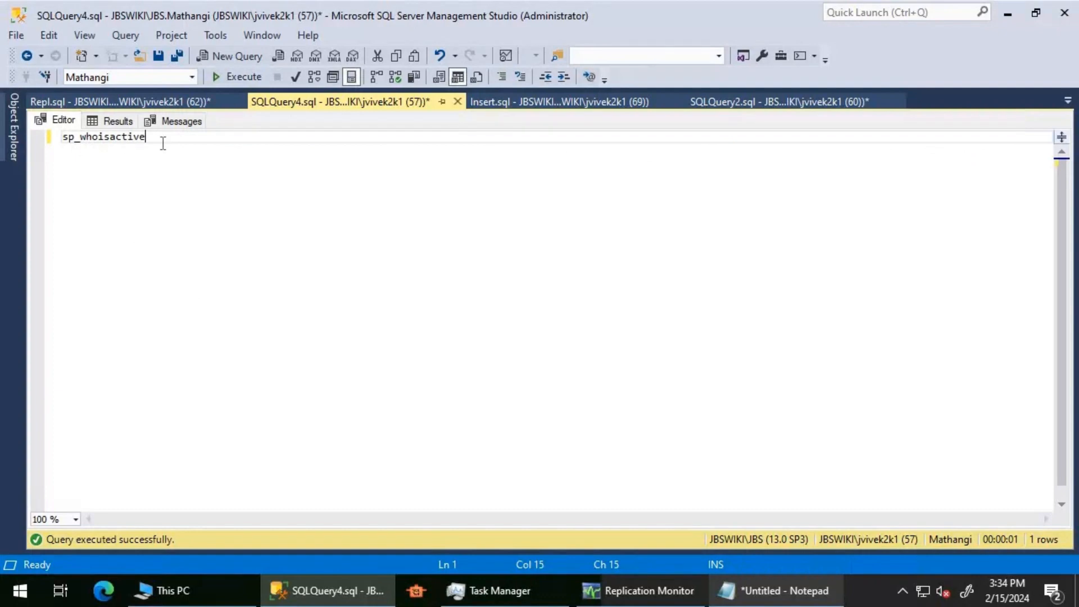
pyautogui.click(259, 78)
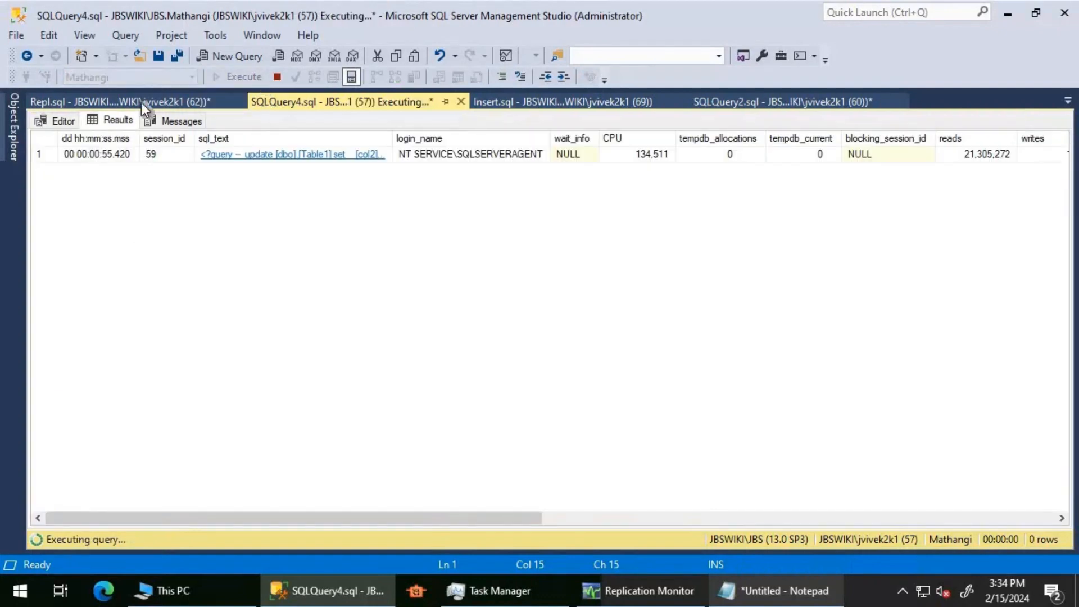
pyautogui.click(279, 155)
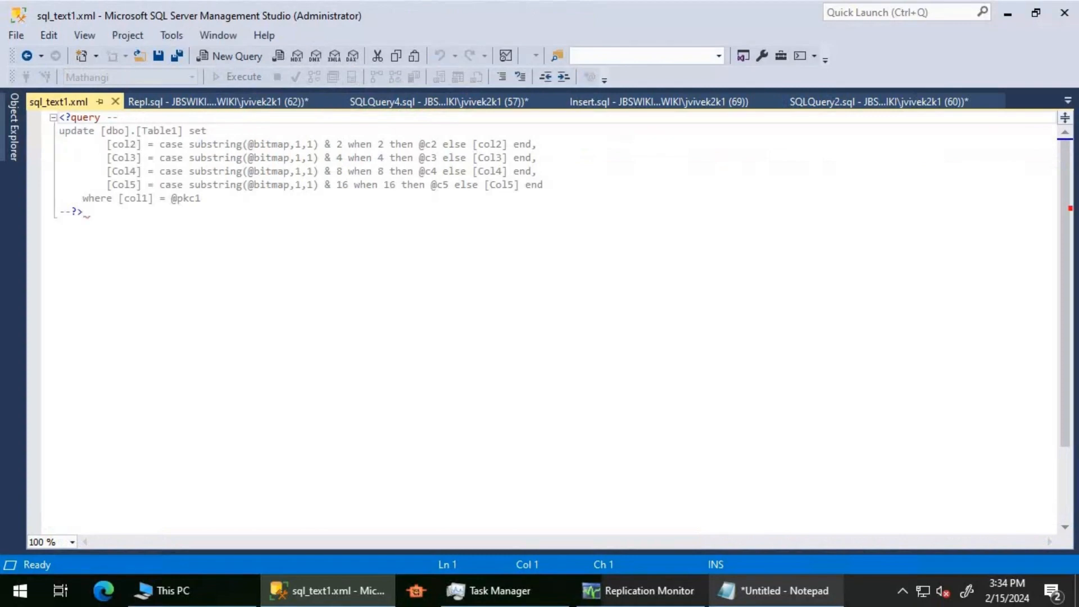
pyautogui.click(115, 101)
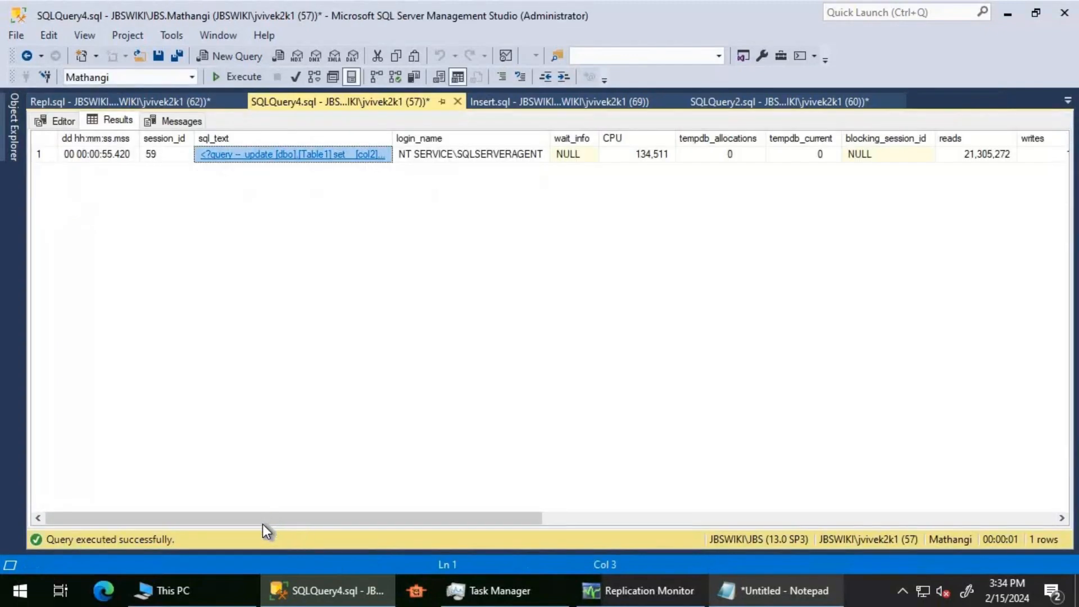
# - Check the program_name of the active session in the sp_whoisactive results
pyautogui.moveTo(415, 523); pyautogui.dragTo(651, 451)
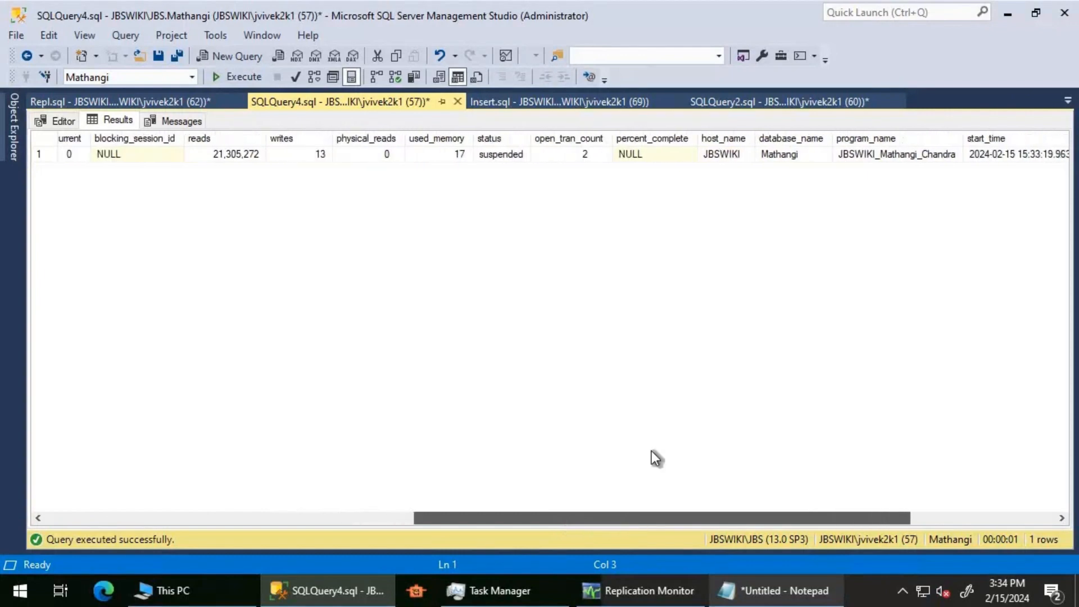
pyautogui.click(878, 159)
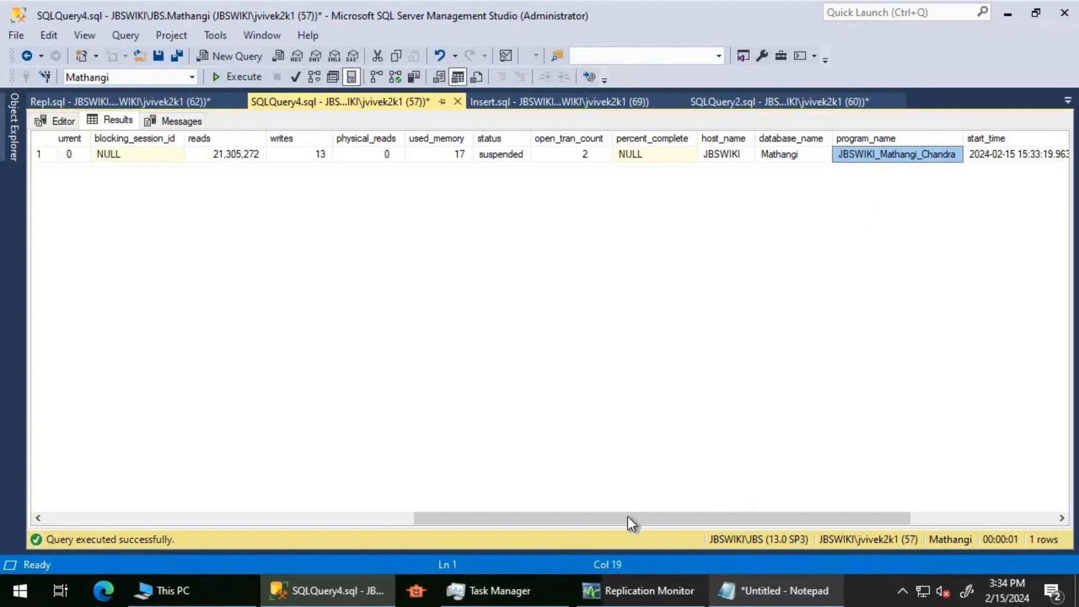
pyautogui.moveTo(628, 517); pyautogui.dragTo(101, 517)
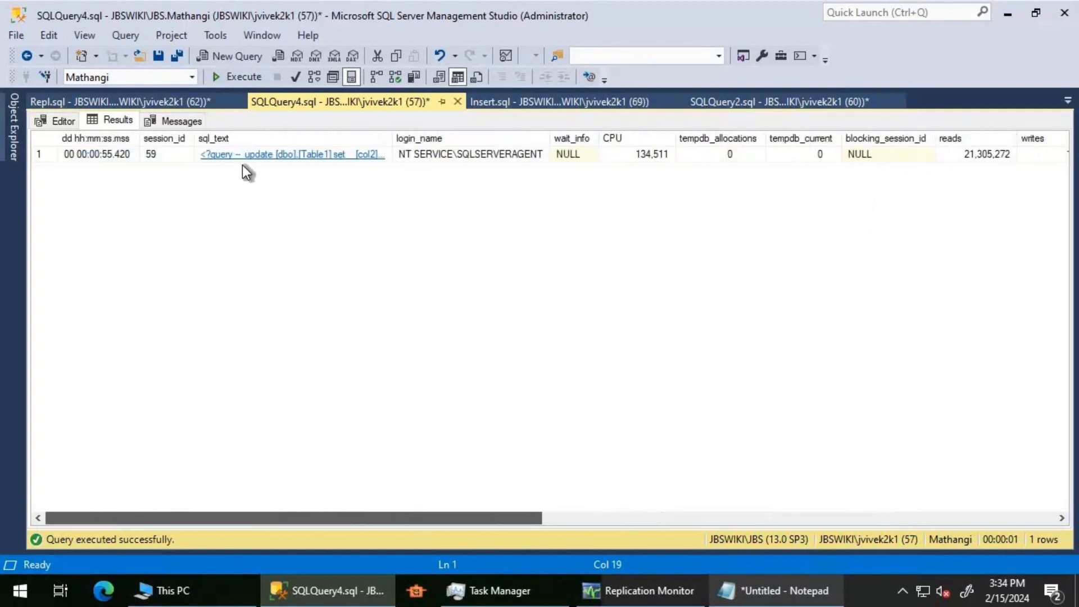
# - Rerun sp_whoisactive several times to monitor the update session's elapsed time, wait info and CPU
pyautogui.click(228, 82)
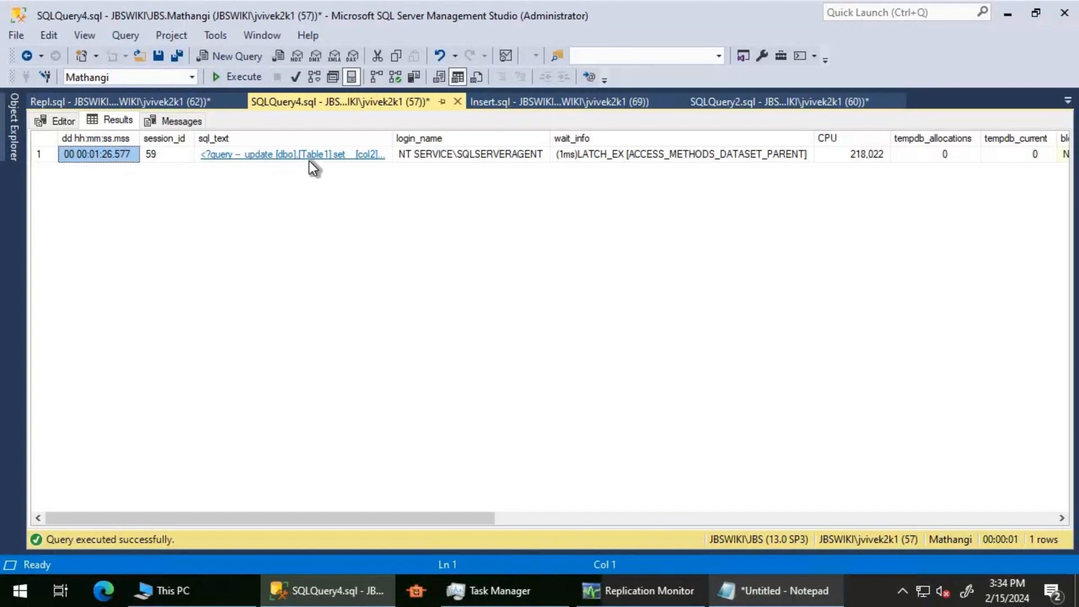
pyautogui.click(227, 83)
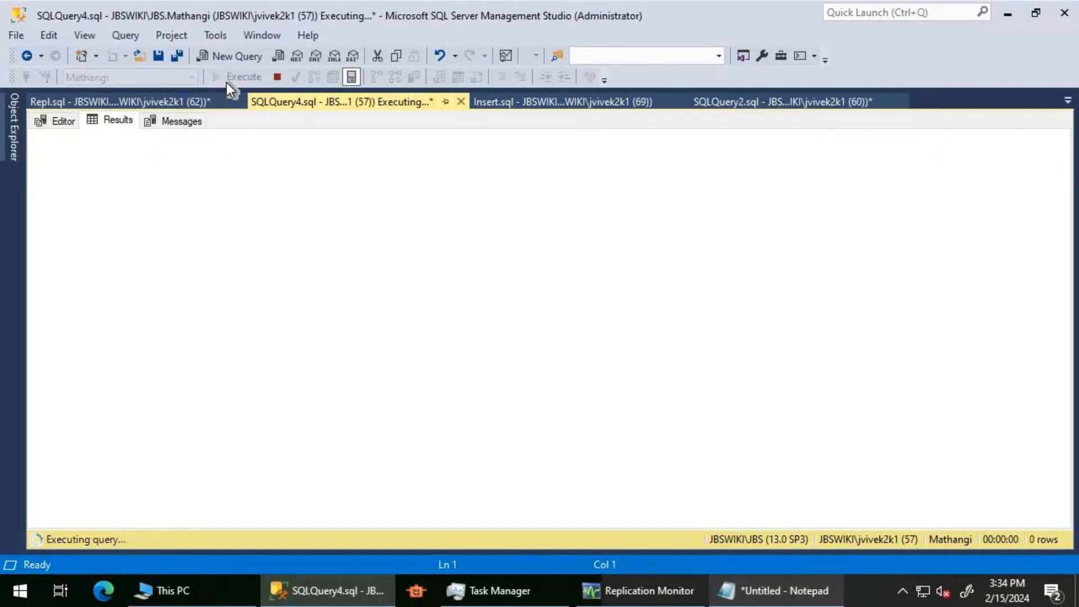
pyautogui.click(227, 83)
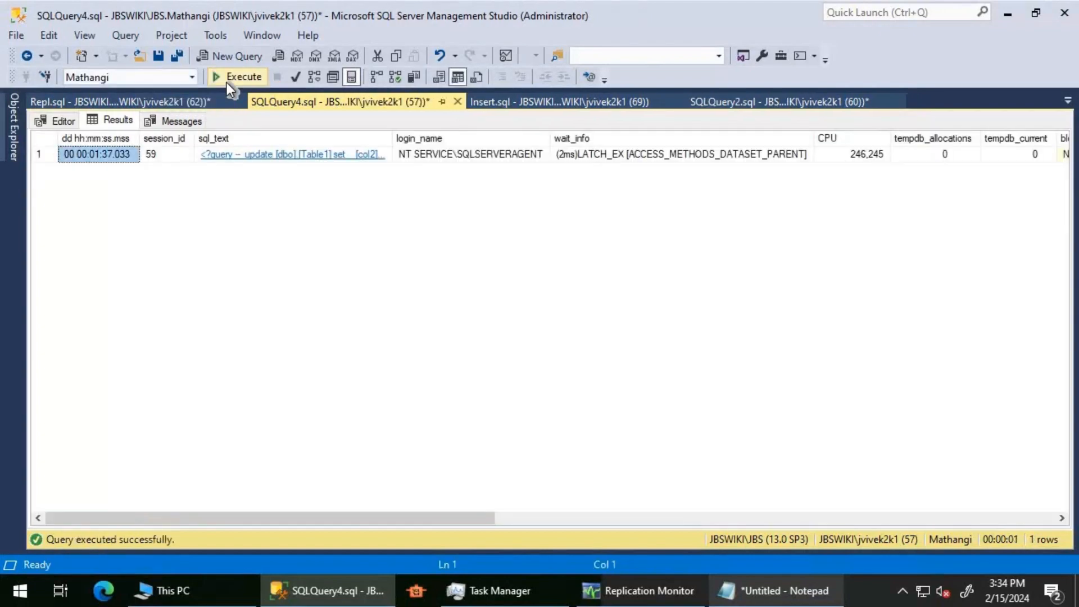
pyautogui.click(227, 83)
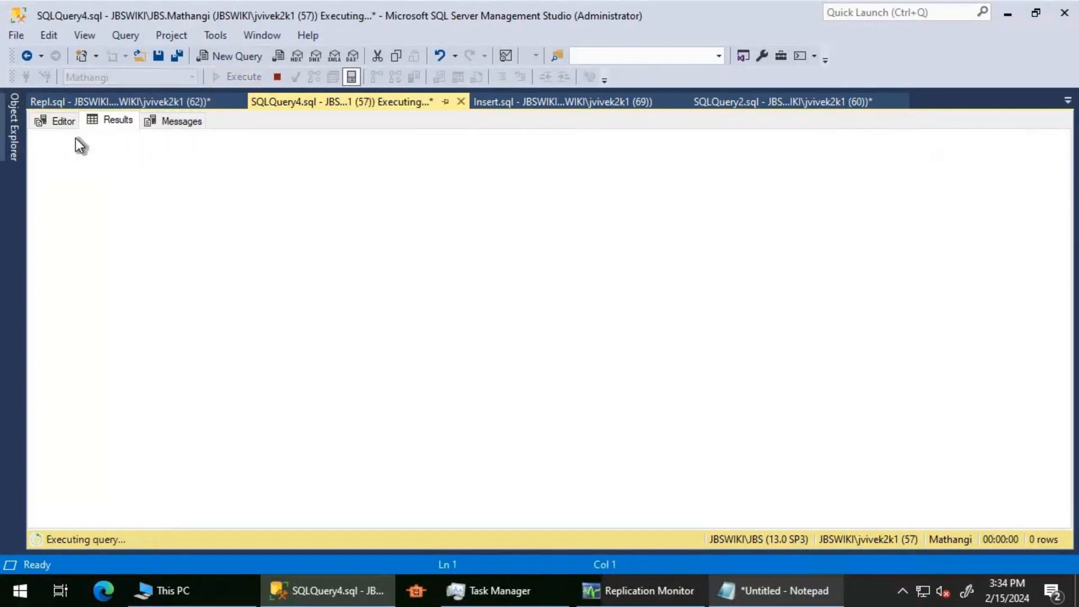
pyautogui.click(50, 121)
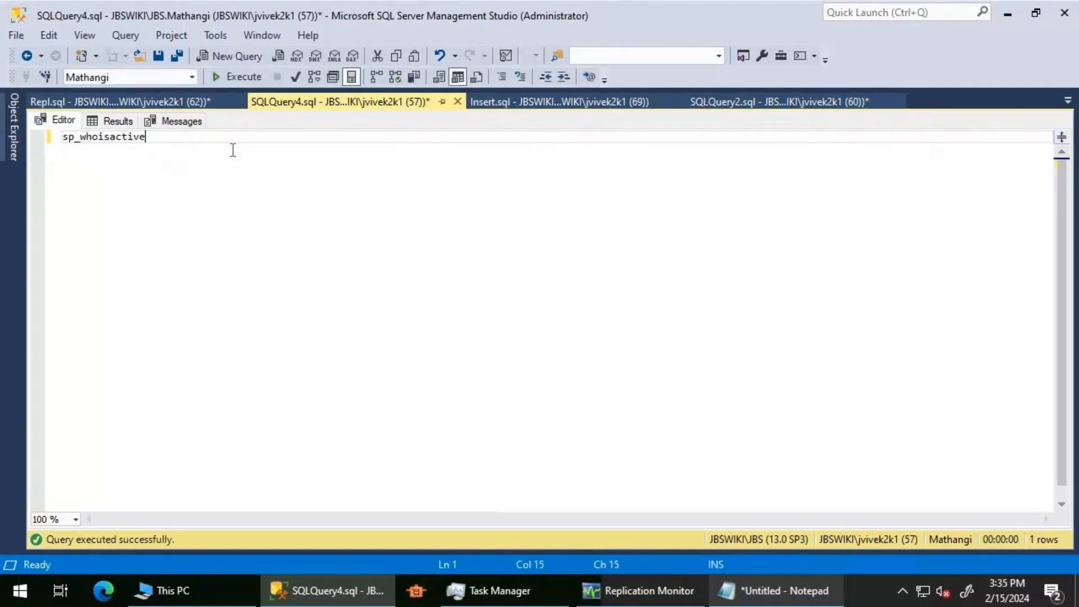
pyautogui.write('@get_plan=1')
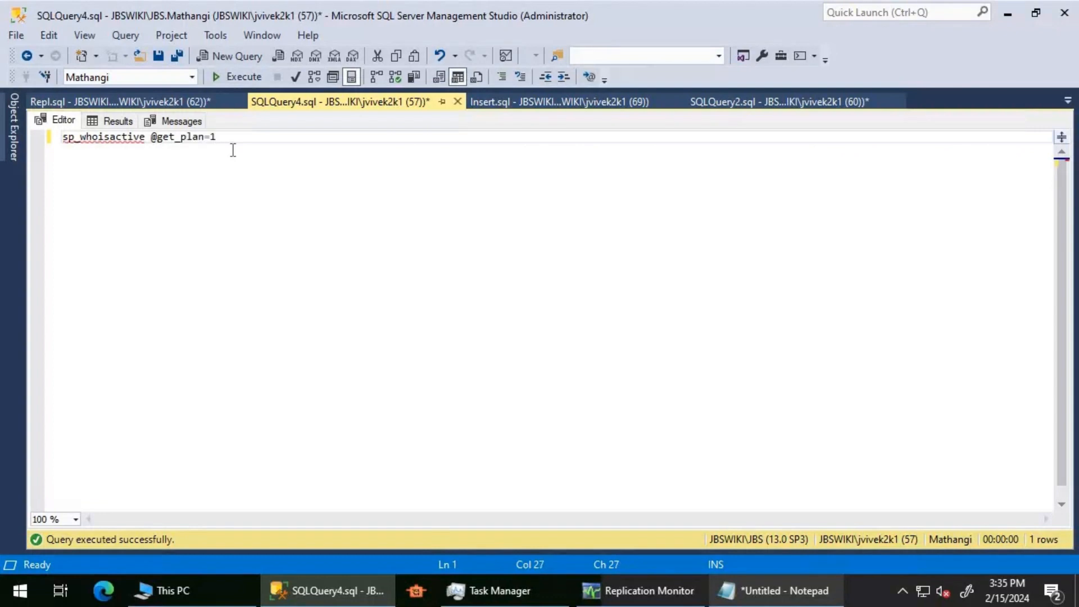
pyautogui.press('F5')
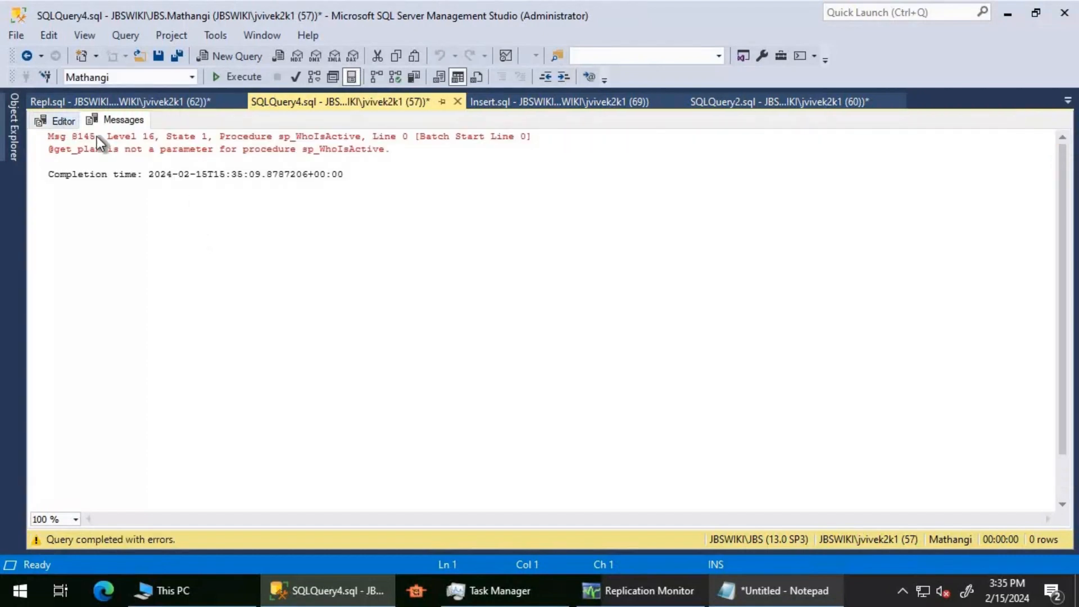
# - Look up the parameters of sp_whoisactive, setting the query's database to master so that the procedure can be found
pyautogui.doubleClick(88, 140)
pyautogui.doubleClick(86, 140)
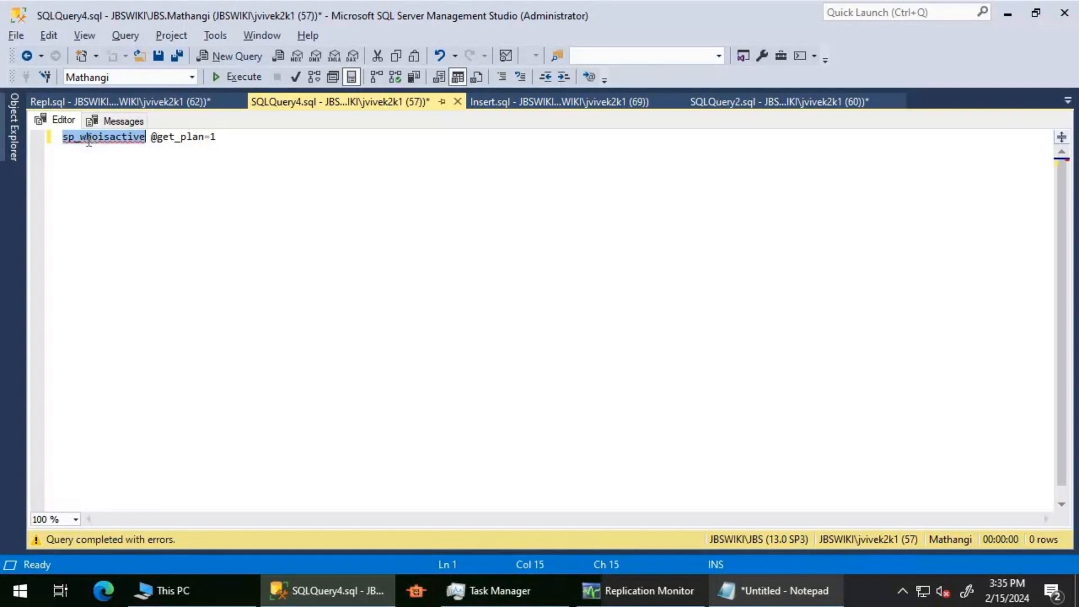
pyautogui.hotkey('alt', 'F1')
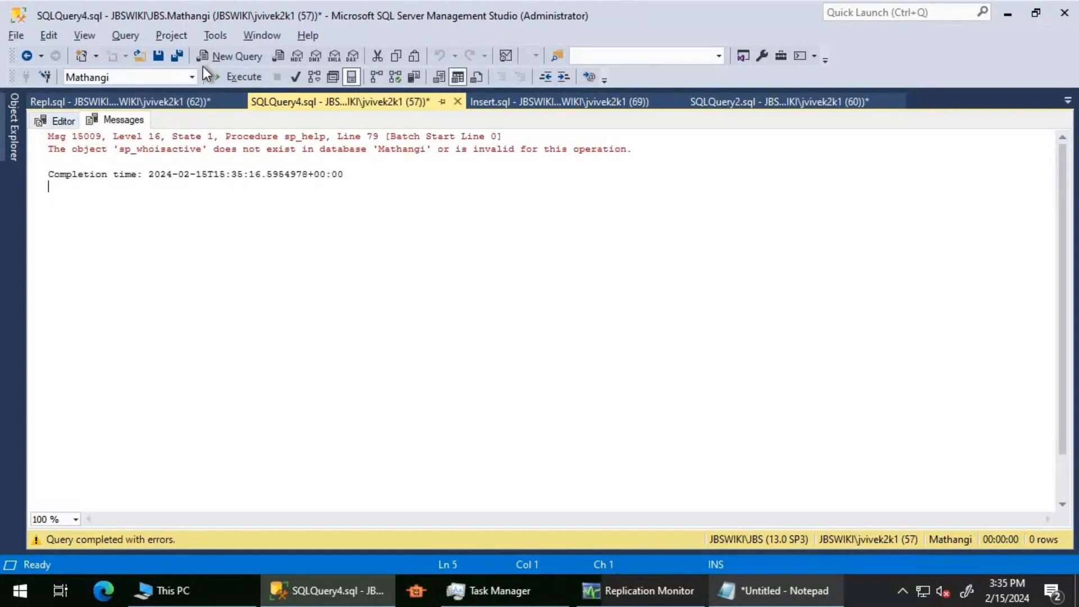
pyautogui.click(196, 74)
pyautogui.click(114, 96)
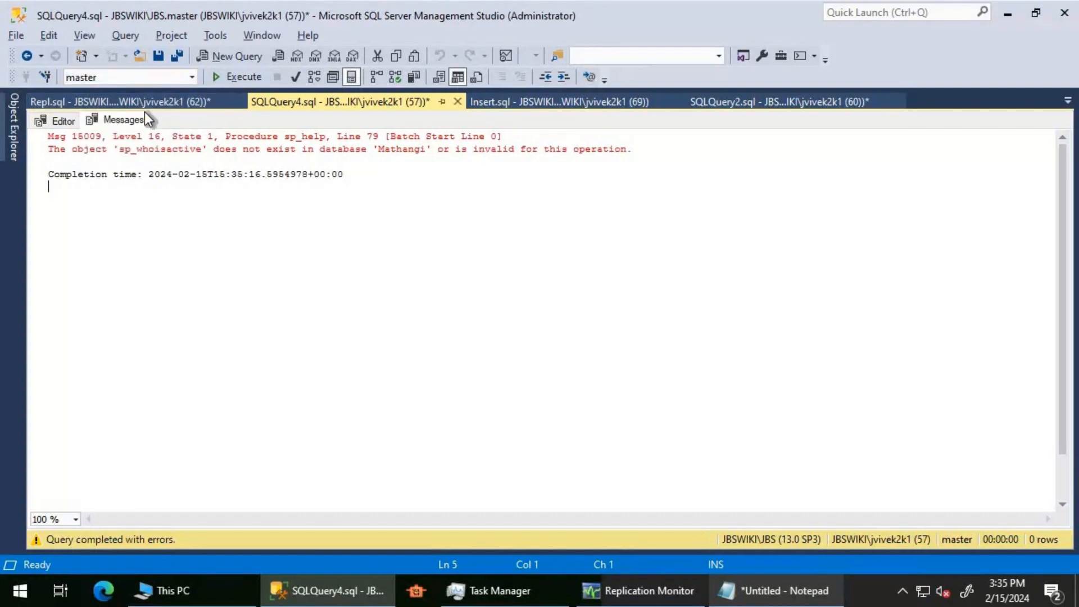
pyautogui.press('F5')
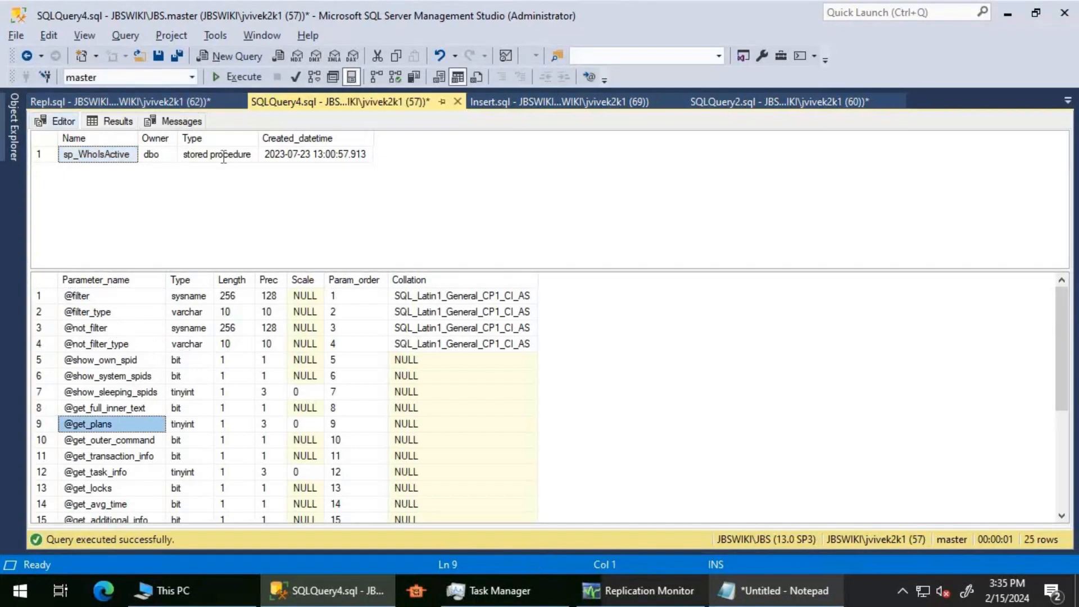
pyautogui.click(58, 120)
pyautogui.click(204, 137)
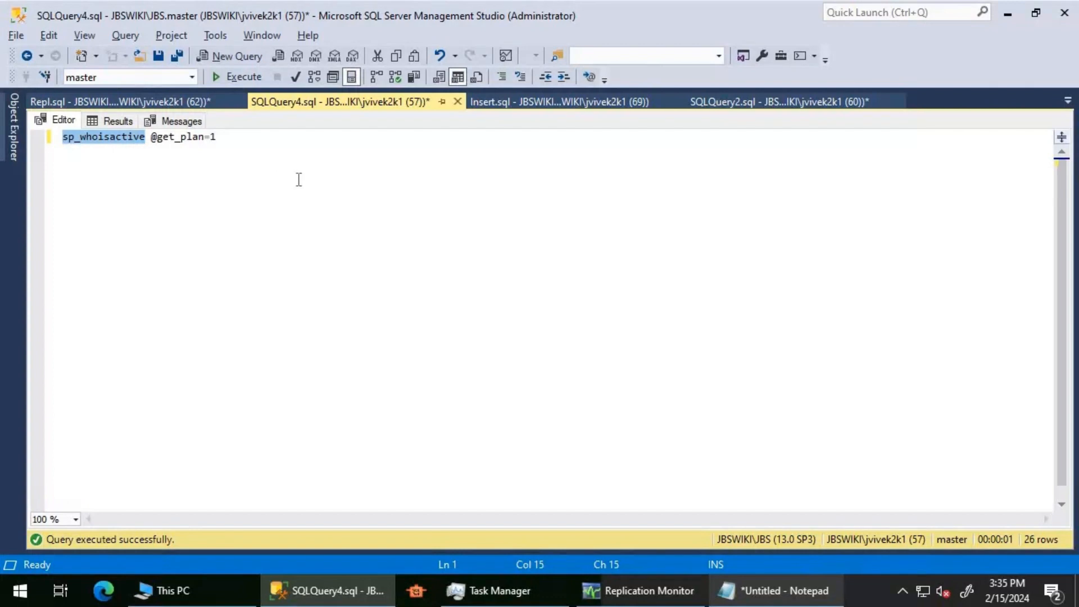
pyautogui.write('s')
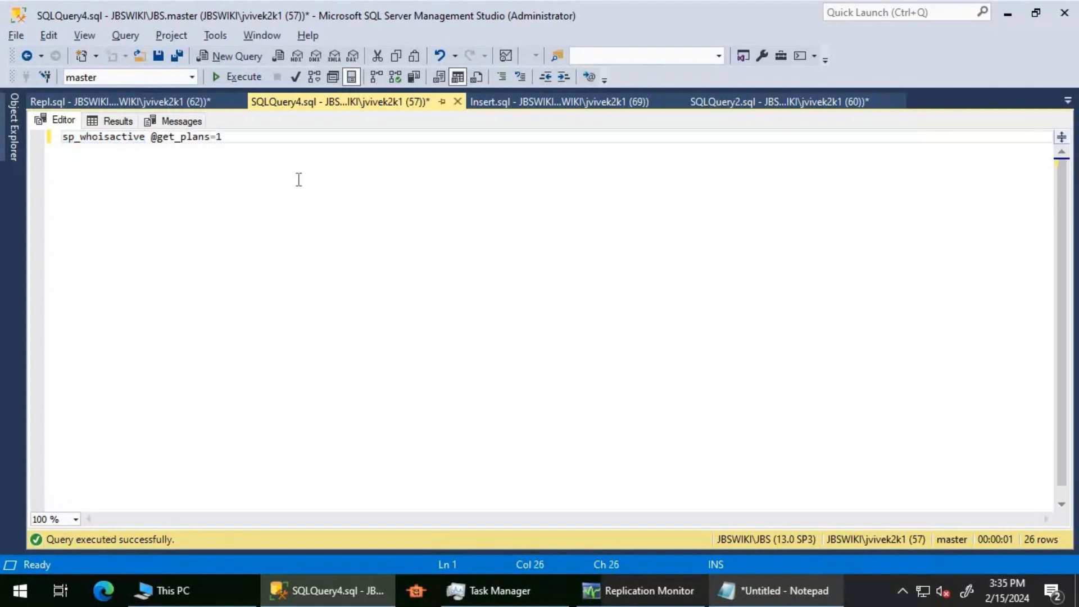
pyautogui.press('F5')
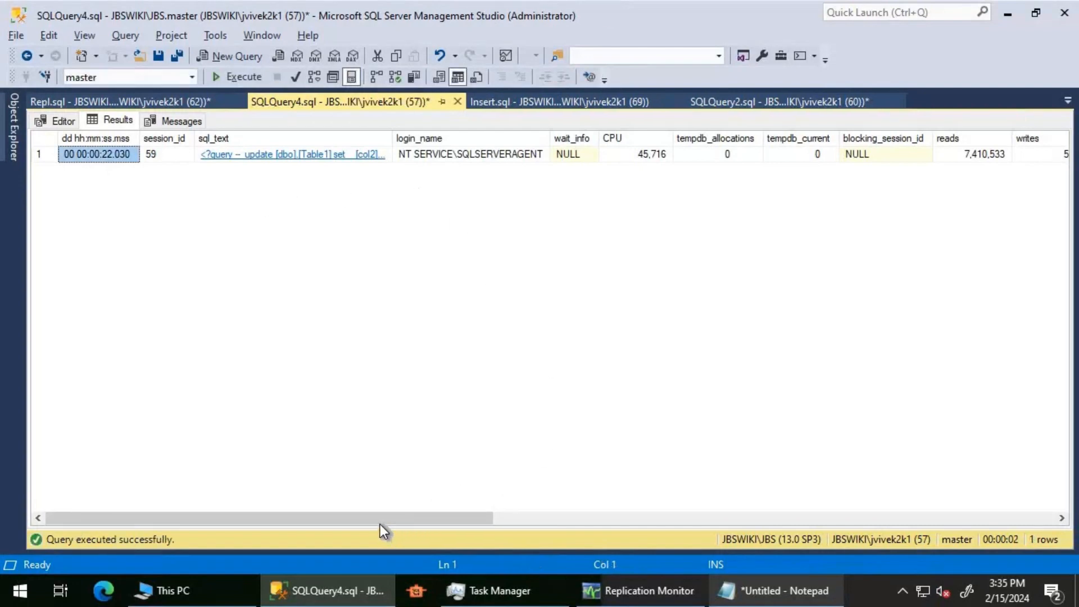
# - Open the active session's query_plan and examine the Table1 update's execution plan and its missing index suggestion
pyautogui.click(633, 523)
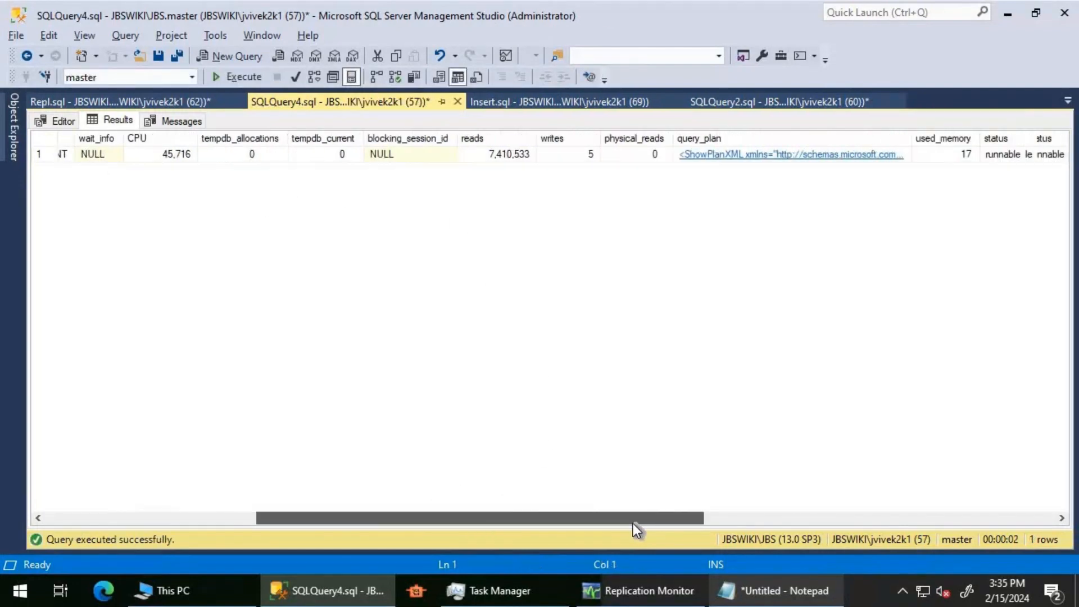
pyautogui.click(167, 524)
pyautogui.click(168, 524)
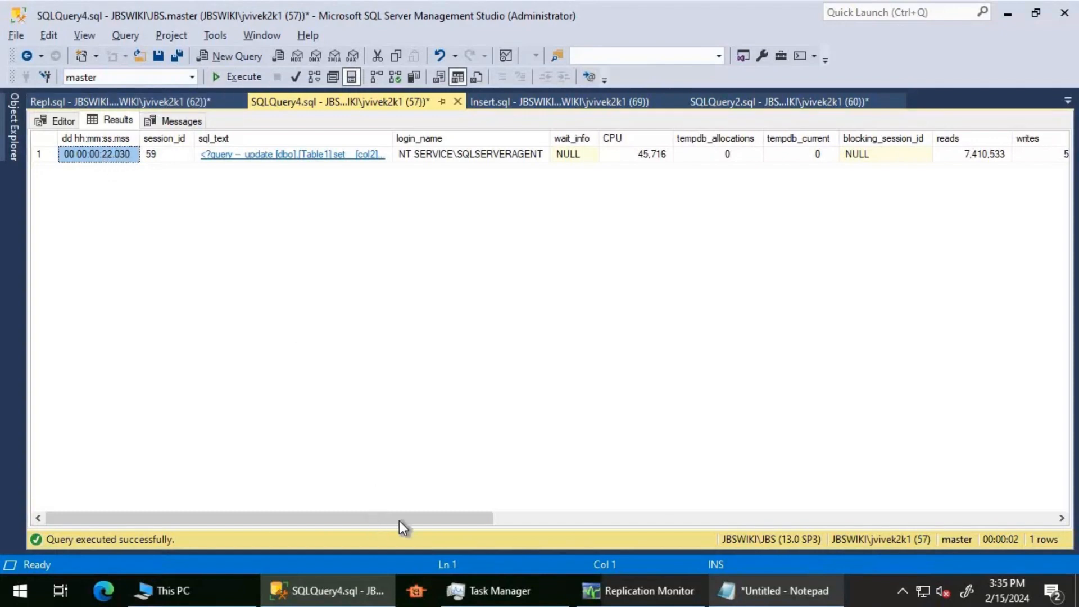
pyautogui.click(642, 520)
pyautogui.click(709, 521)
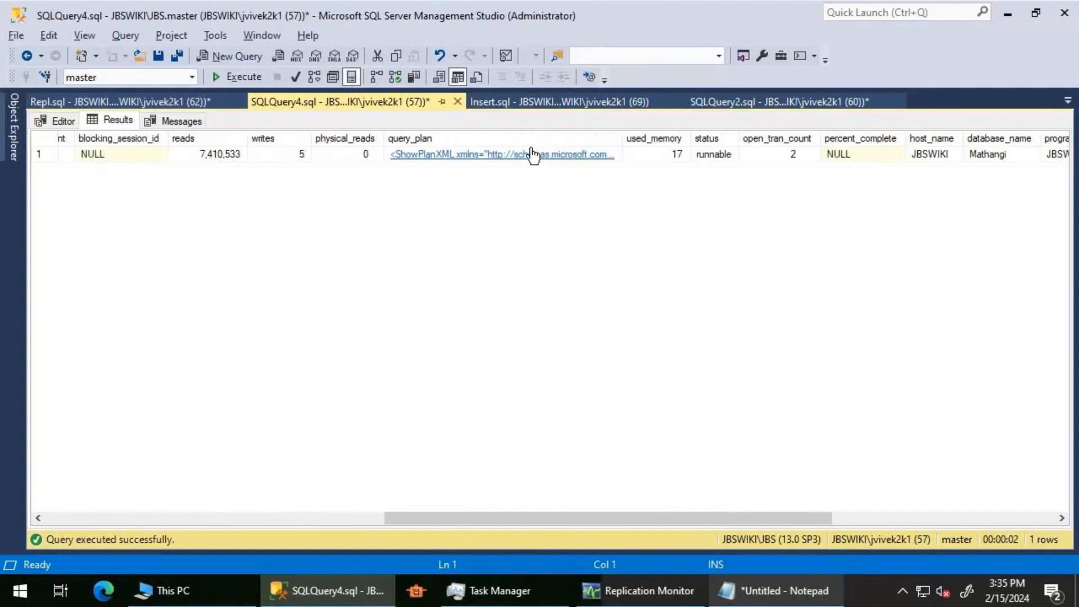
pyautogui.click(533, 154)
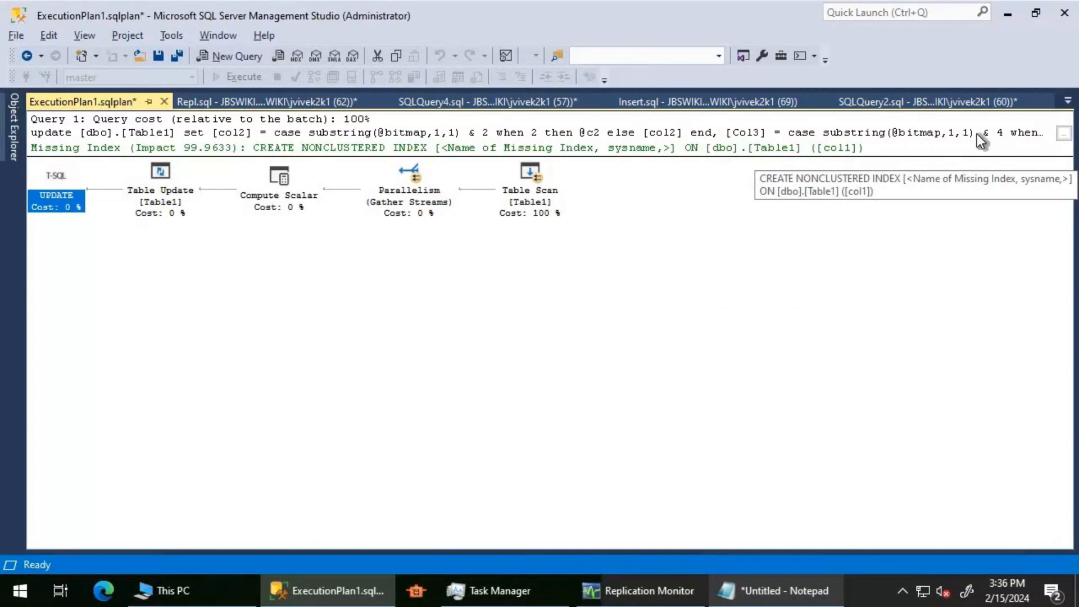
# - Rerun sp_whoisactive in SQLQuery4.sql, open the active session's SQL text and examine the column in the update's where clause
pyautogui.click(265, 99)
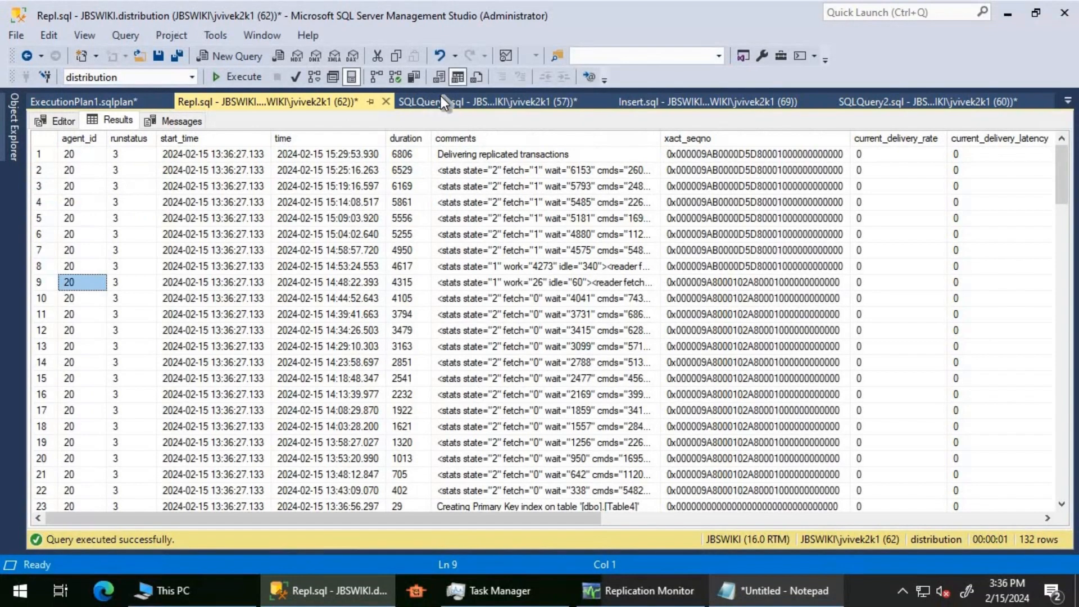
pyautogui.click(441, 99)
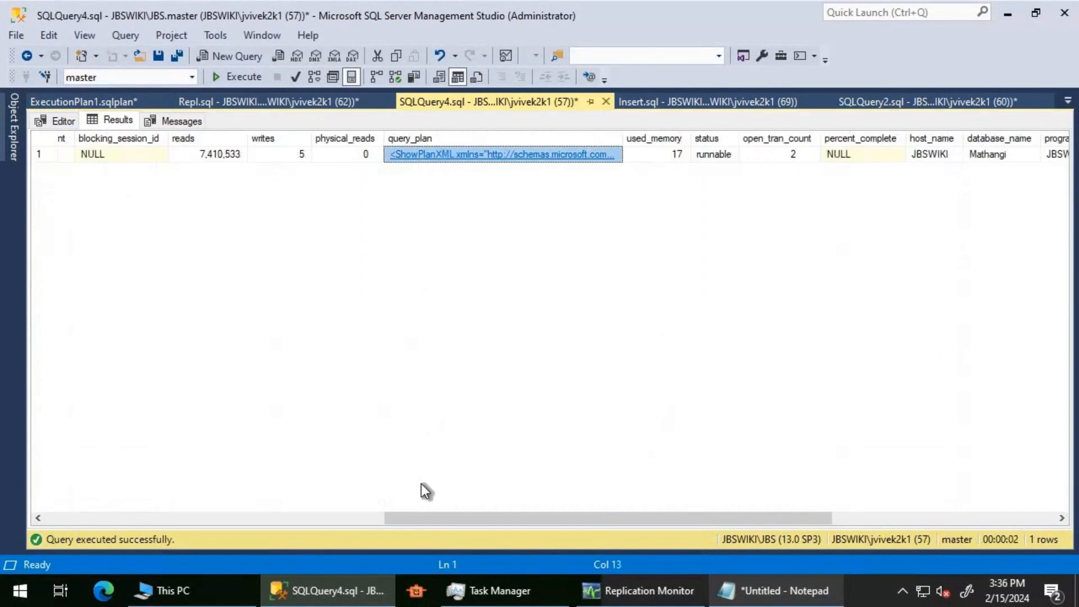
pyautogui.click(231, 76)
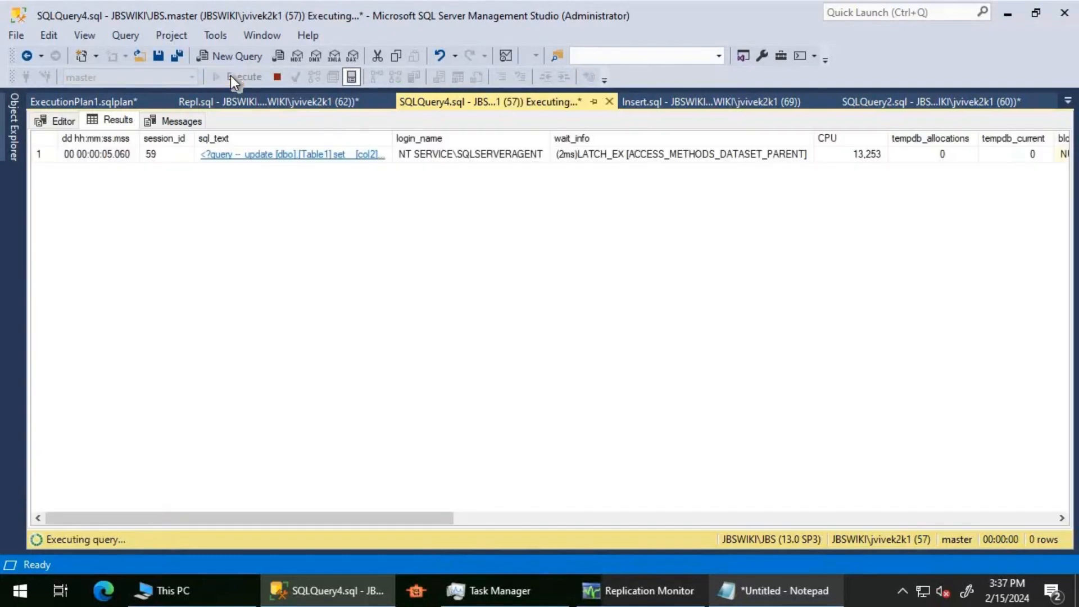
pyautogui.click(265, 154)
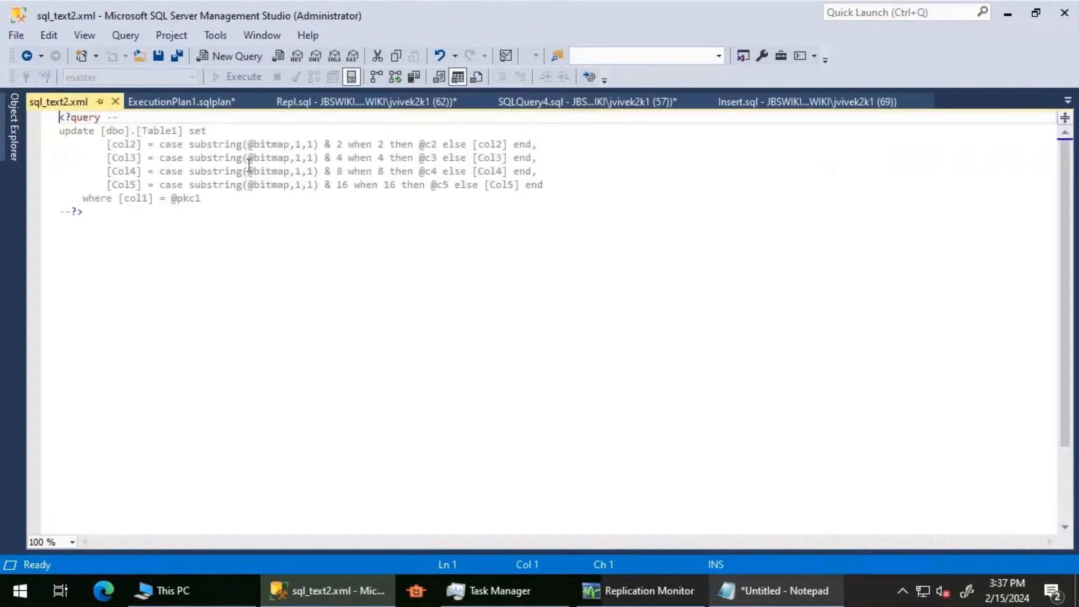
pyautogui.doubleClick(135, 200)
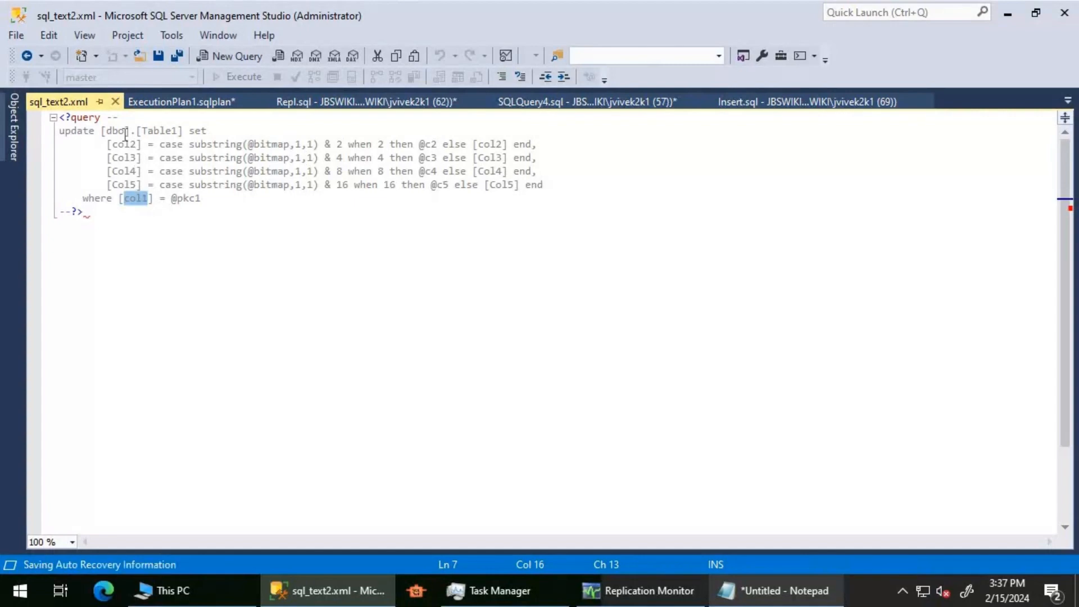
# - Close the session's SQL text and rerun sp_whoisactive repeatedly in SQLQuery4.sql to monitor the update's elapsed time and wait info
pyautogui.click(115, 99)
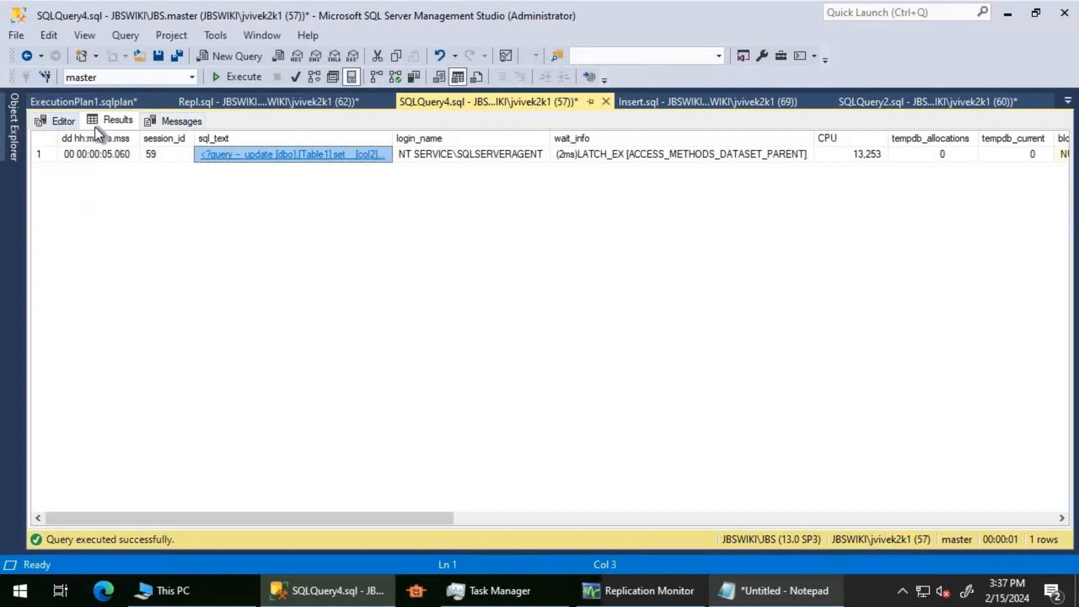
pyautogui.click(50, 120)
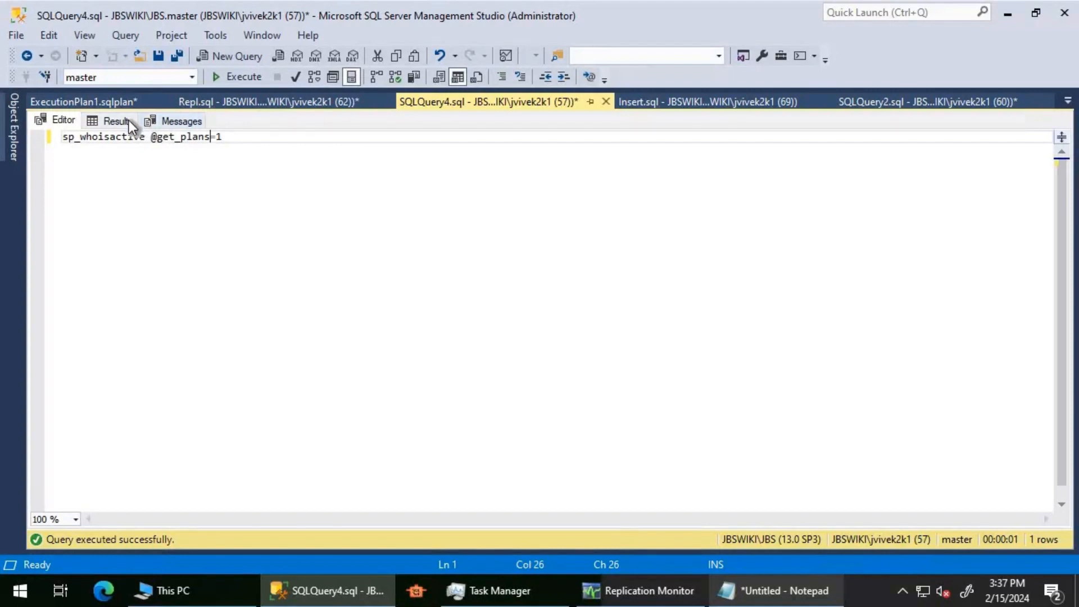
pyautogui.click(238, 76)
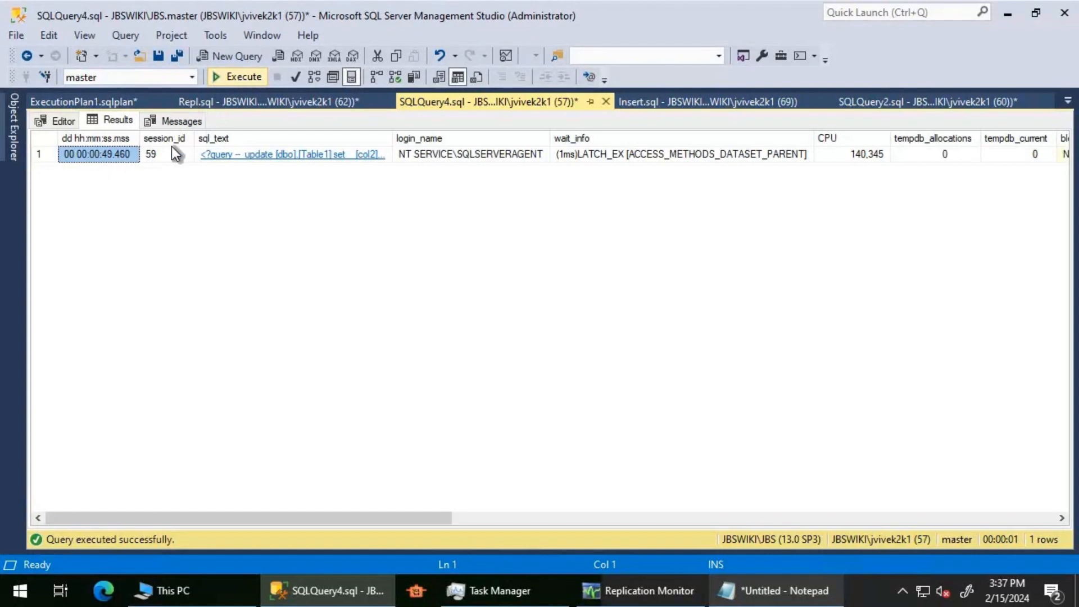
pyautogui.click(259, 73)
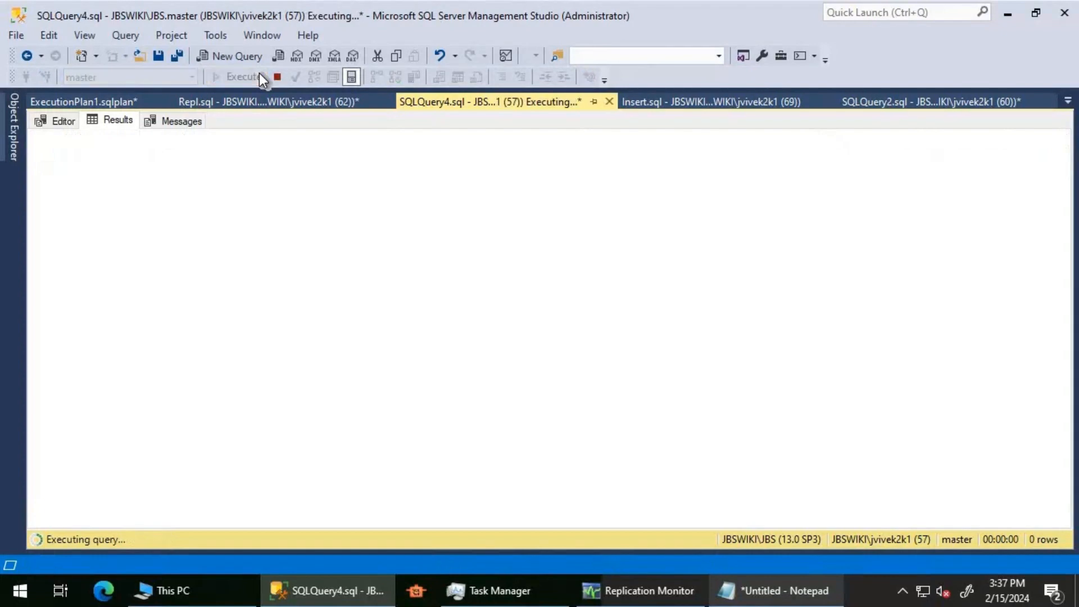
pyautogui.click(258, 73)
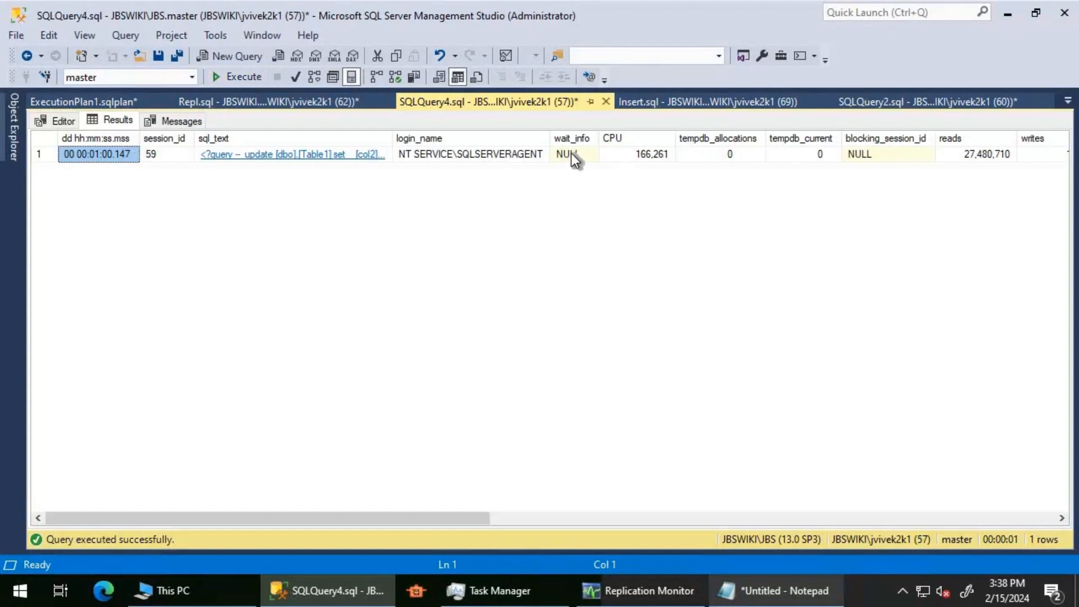
pyautogui.click(245, 76)
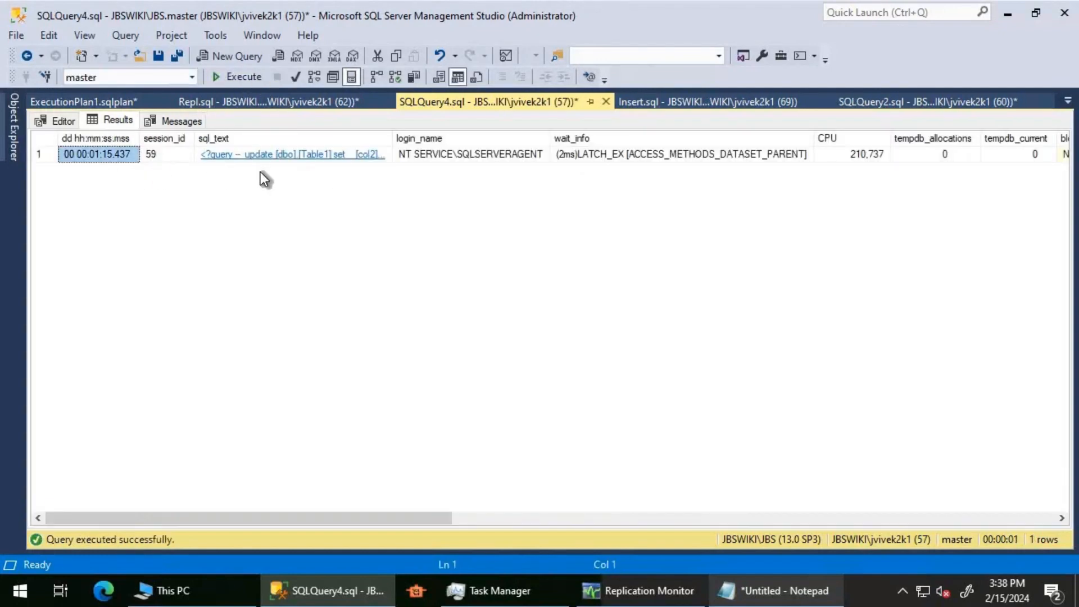
# - Return to ExecutionPlan1.sqlplan and examine the details of the Table Scan operator on Table1
pyautogui.click(115, 99)
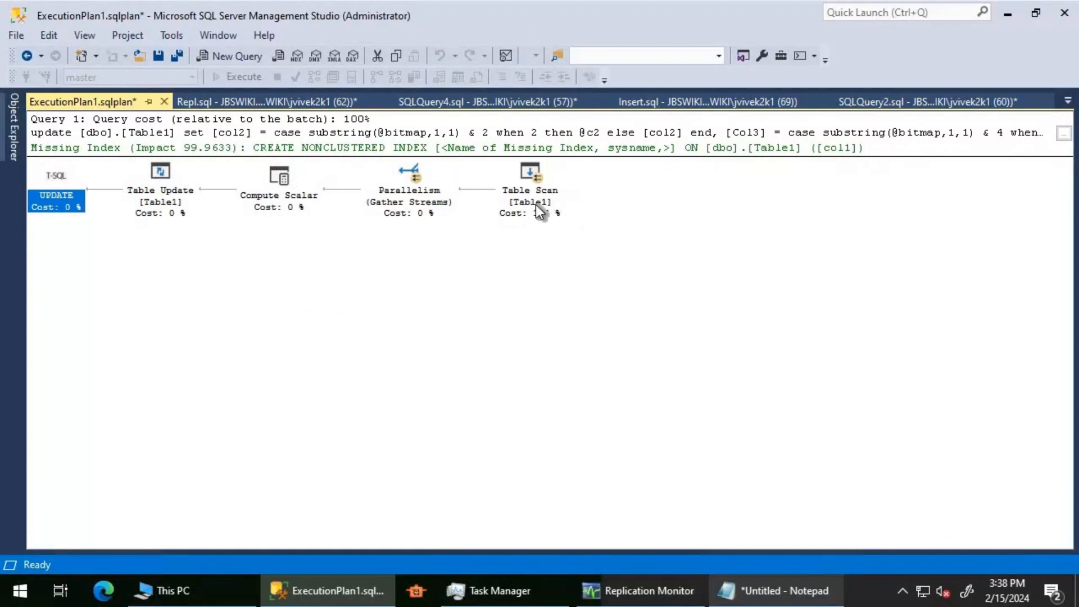
pyautogui.moveTo(536, 206)
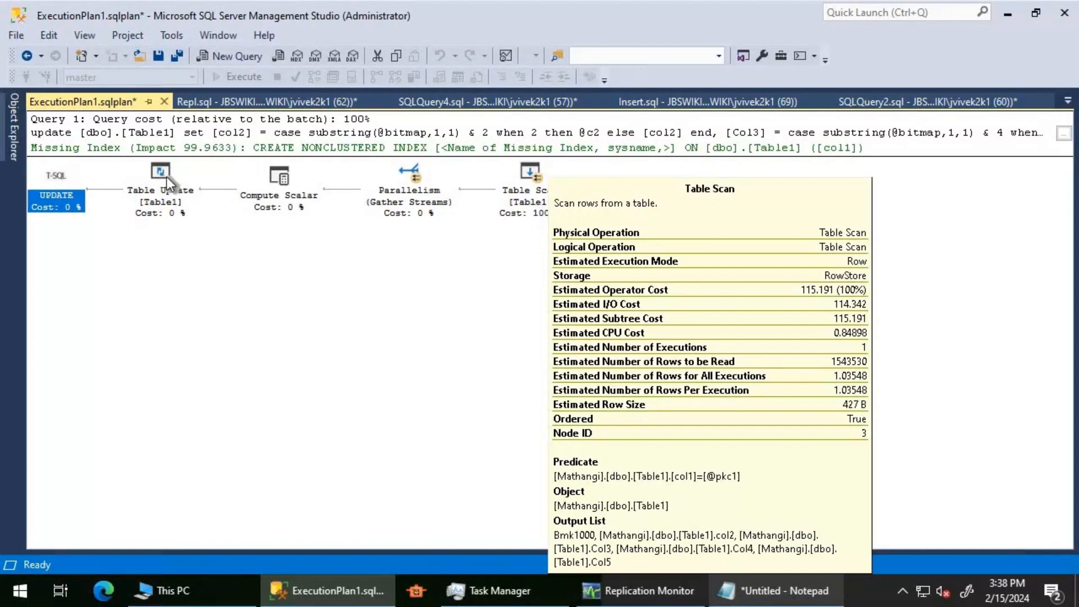
# - Pin Object Explorer open and close the execution plan without saving it
pyautogui.click(19, 136)
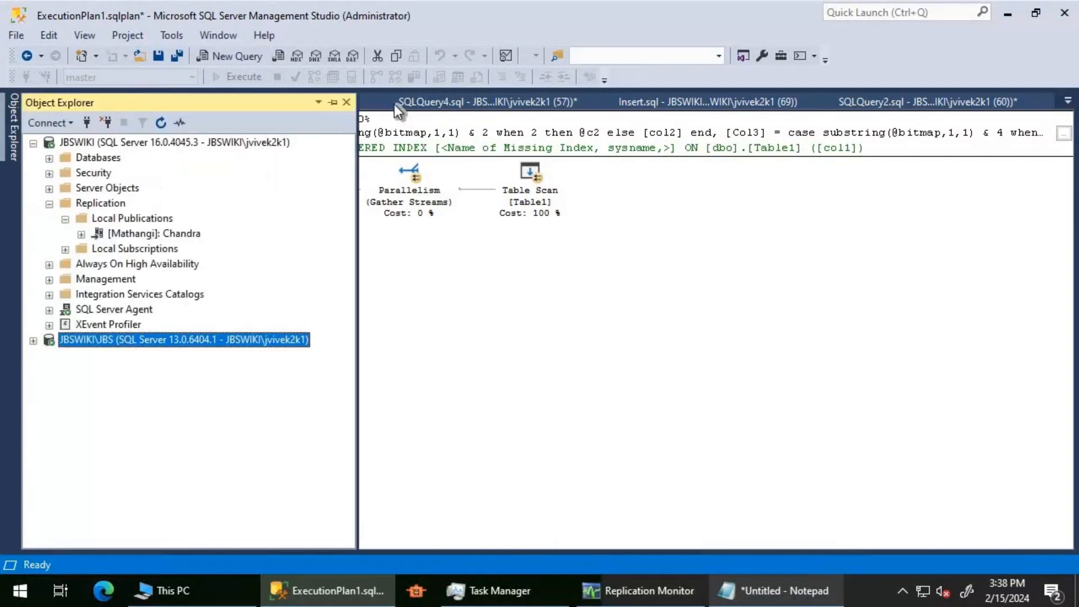
pyautogui.click(333, 104)
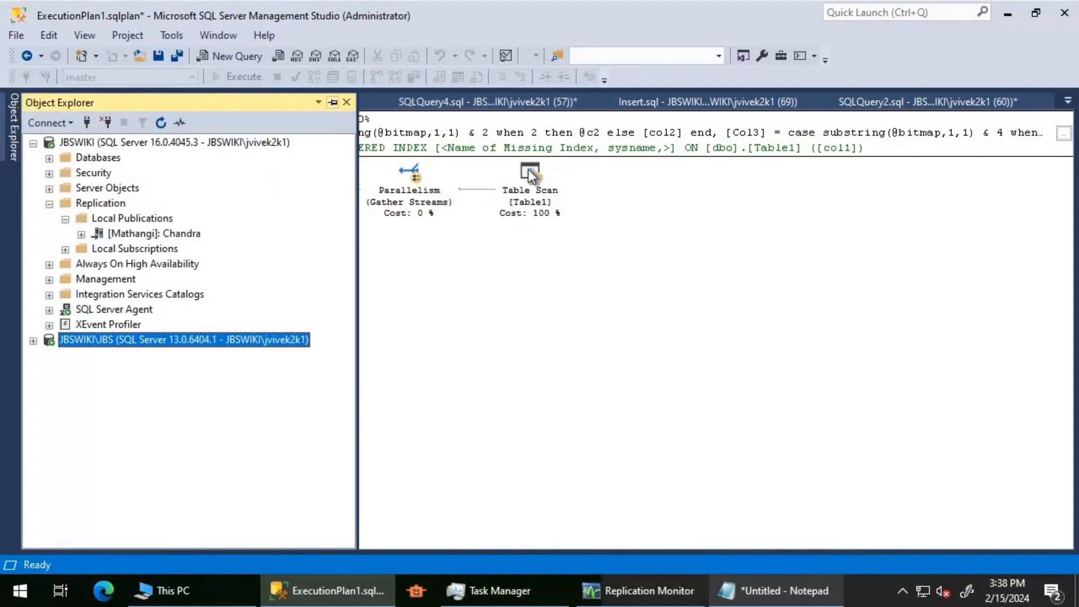
pyautogui.click(423, 103)
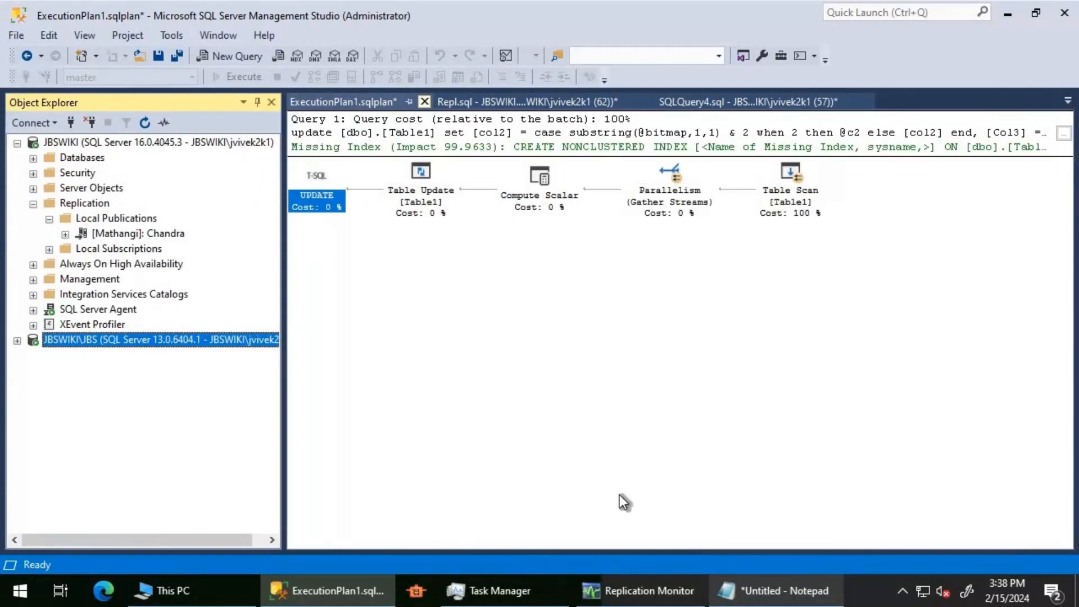
pyautogui.press('n')
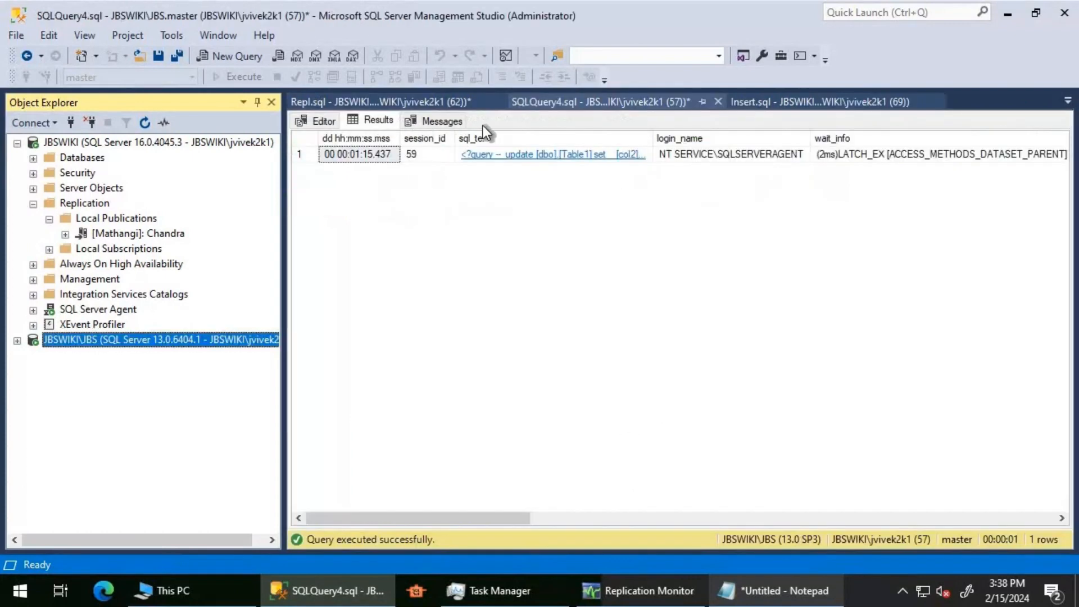
# - Write table1 below the MSarticles query in Repl.sql and try to look up that table's definition
pyautogui.click(650, 97)
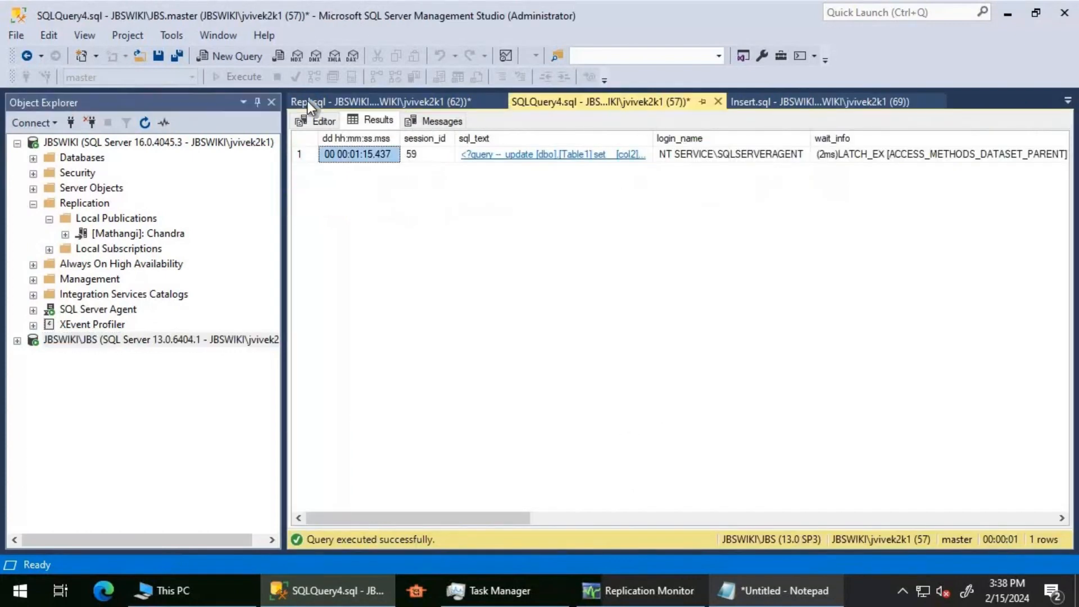
pyautogui.click(330, 123)
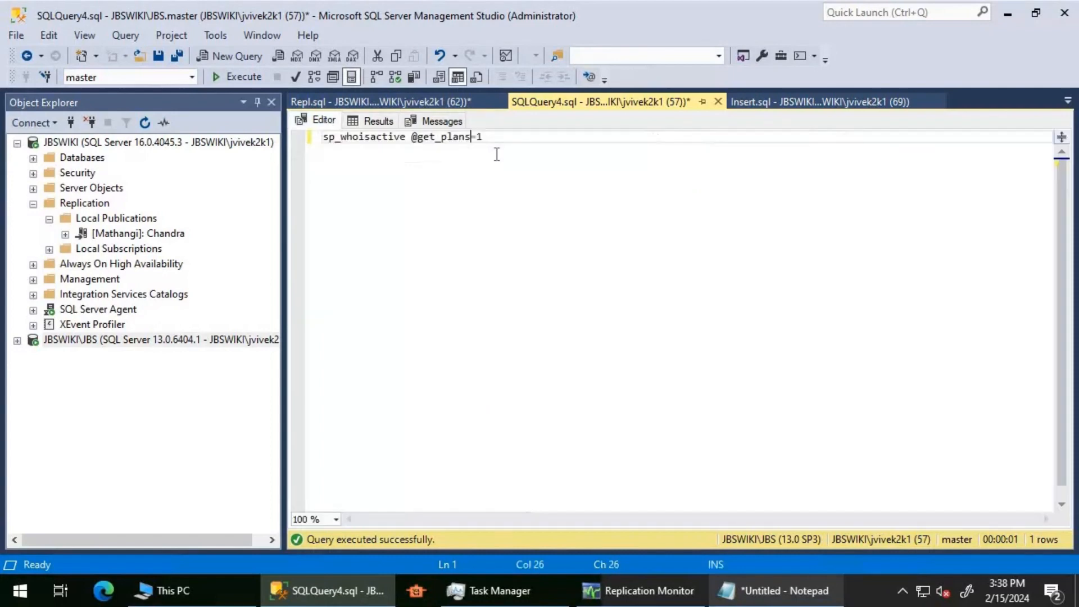
pyautogui.click(426, 96)
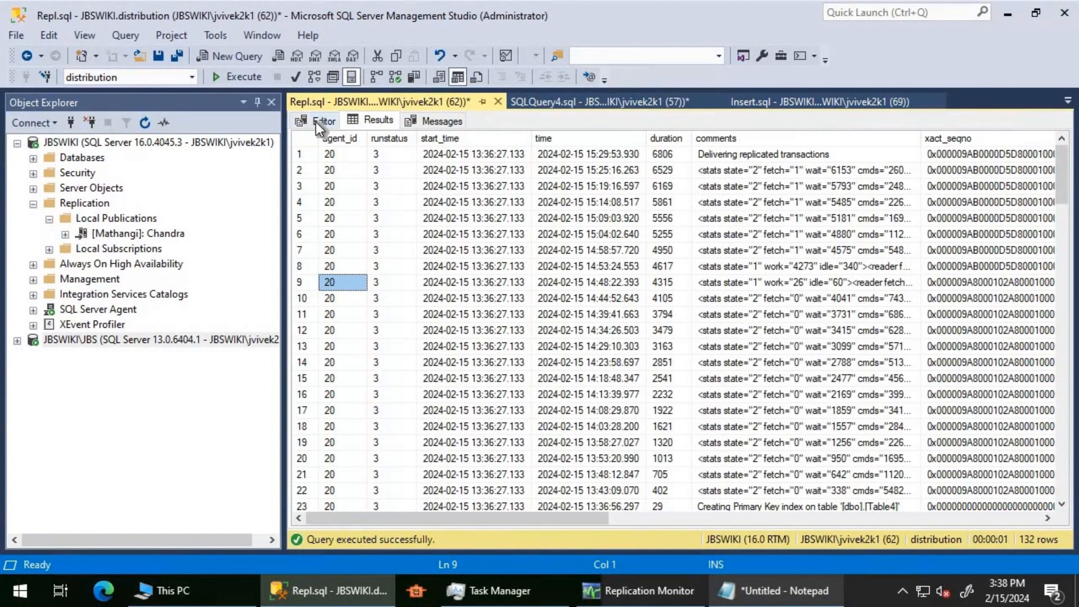
pyautogui.click(316, 122)
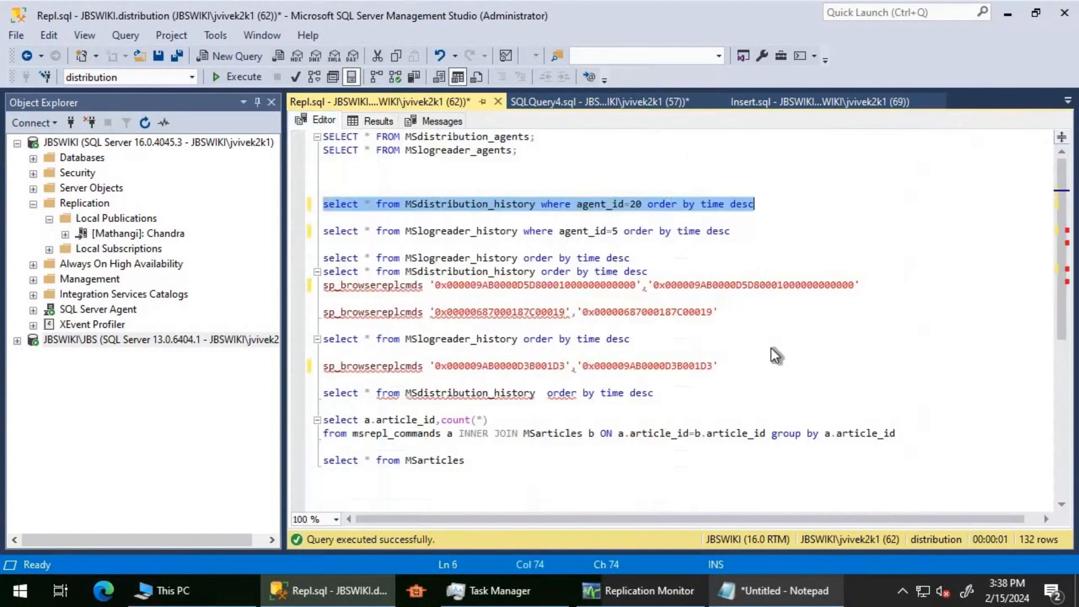
pyautogui.click(492, 466)
pyautogui.press('Return')
pyautogui.press('Return')
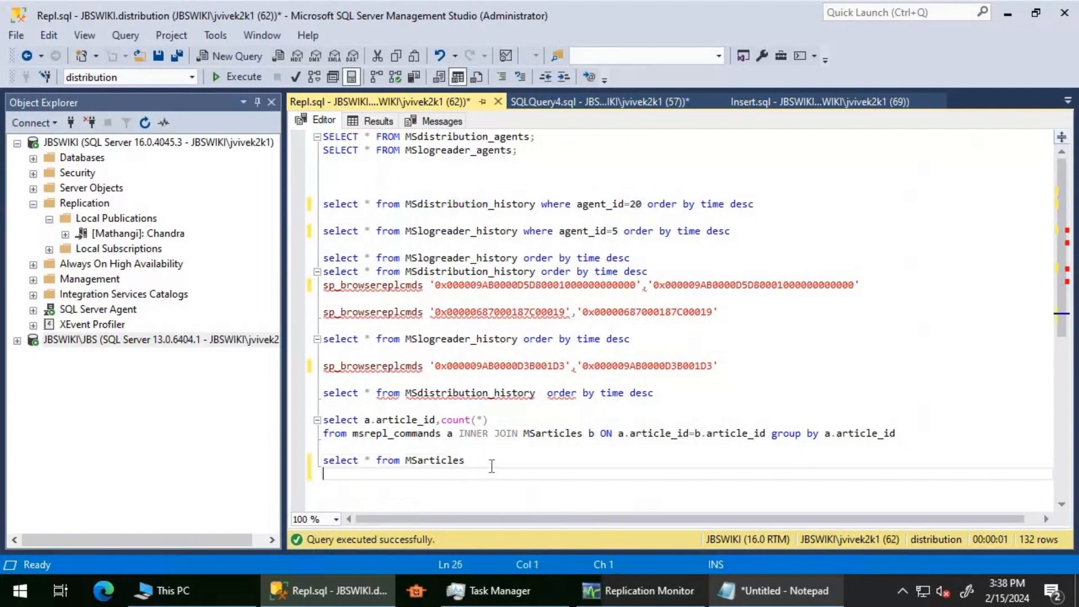
pyautogui.write('table1')
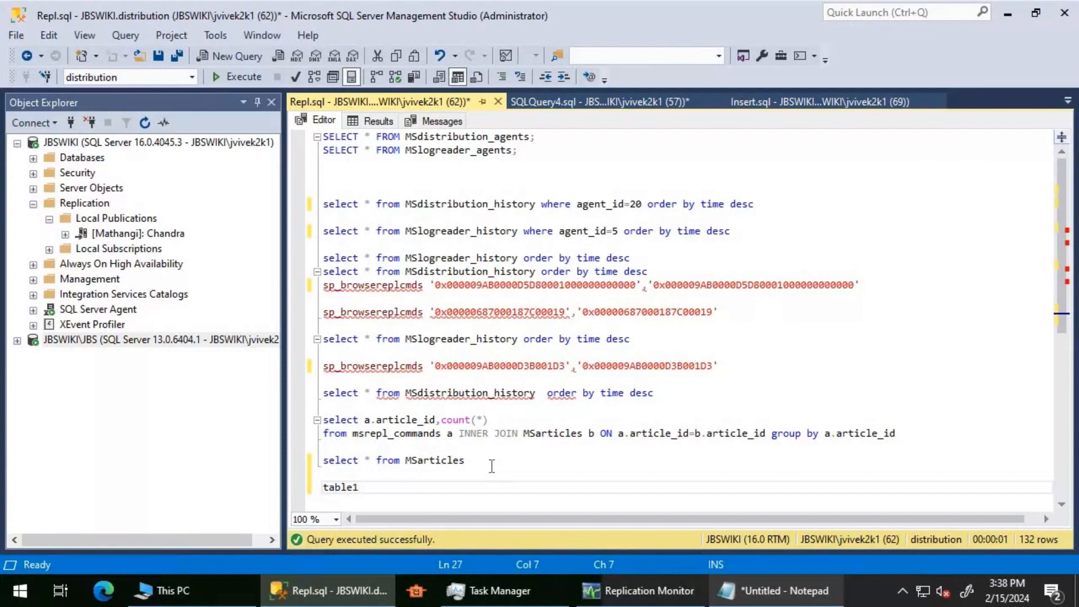
pyautogui.hotkey('shift', 'Home')
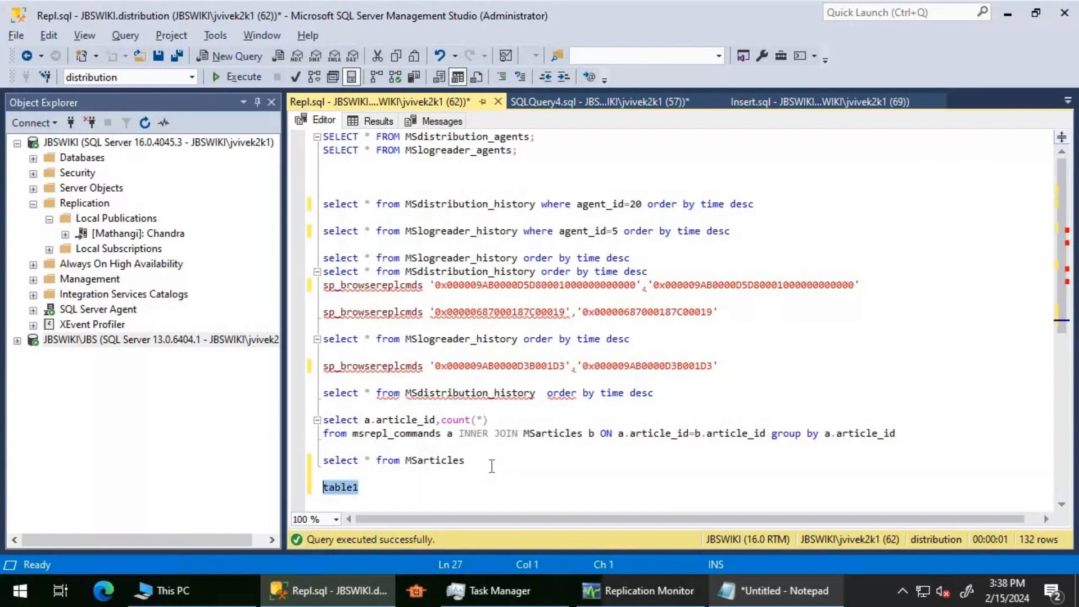
pyautogui.hotkey('alt', 'F1')
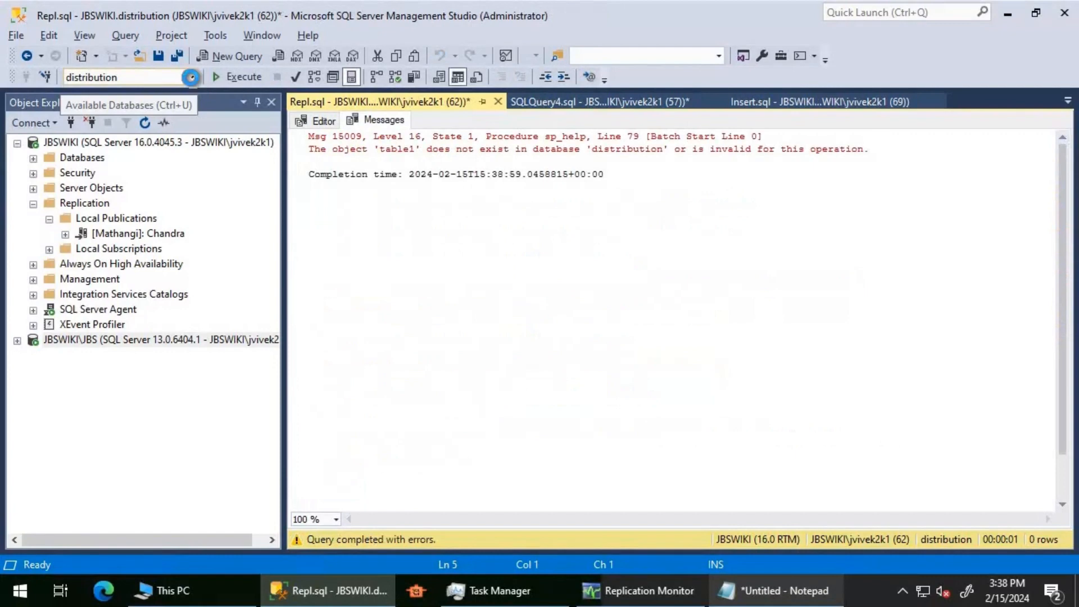
# - Set the Repl.sql database to Mathangi, look up table1's definition on the publisher and examine its indexes and constraints
pyautogui.click(158, 77)
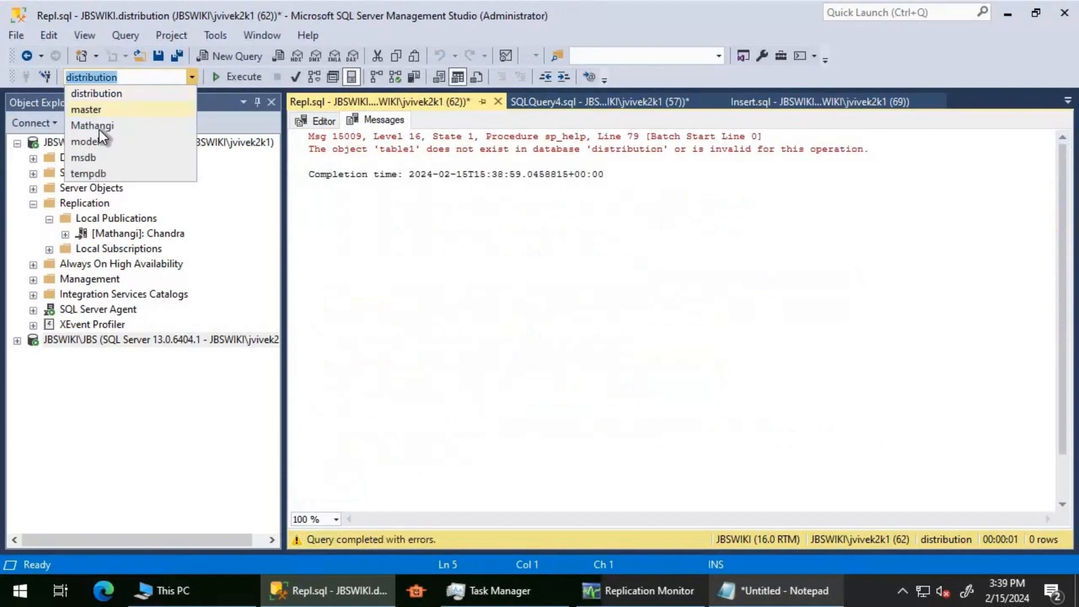
pyautogui.click(103, 123)
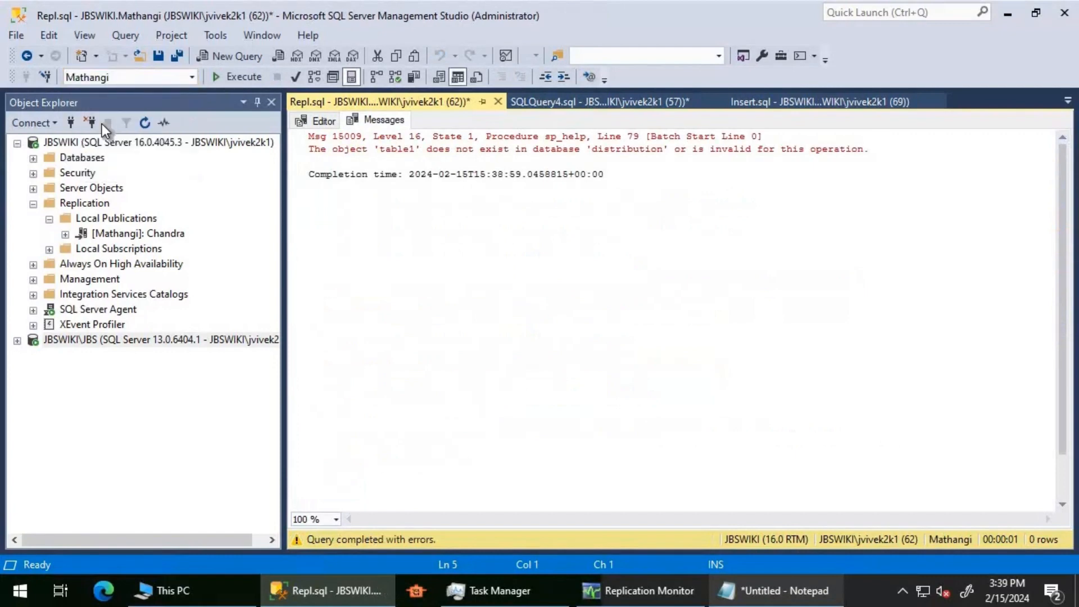
pyautogui.hotkey('alt', 'F1')
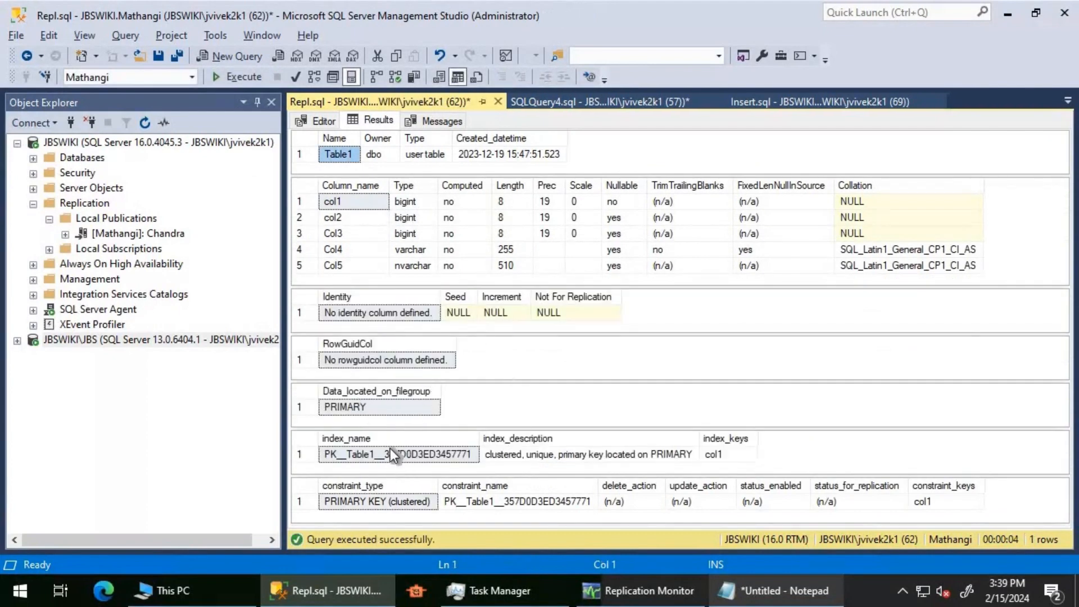
pyautogui.click(362, 501)
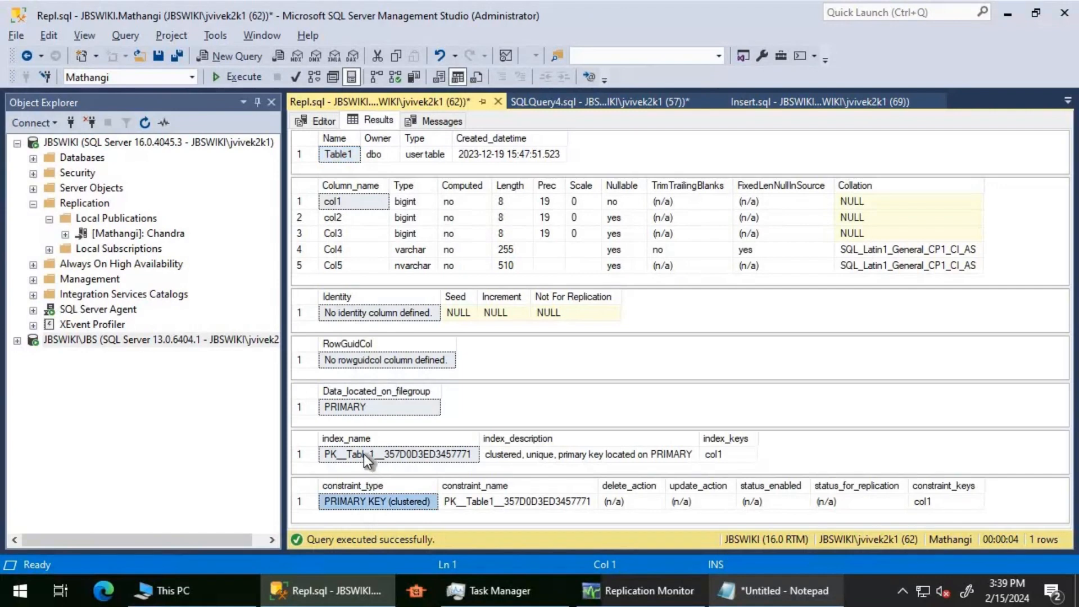
pyautogui.click(517, 454)
pyautogui.click(517, 454)
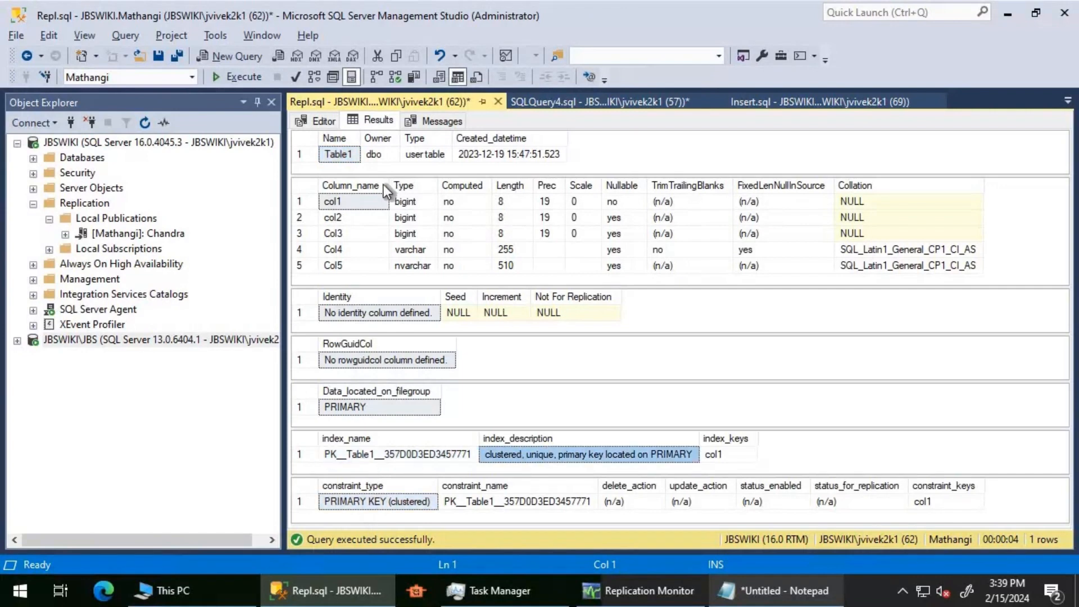
# - Write table1 on a separate line below the sp_whoisactive call in SQLQuery4.sql and select that word
pyautogui.click(575, 103)
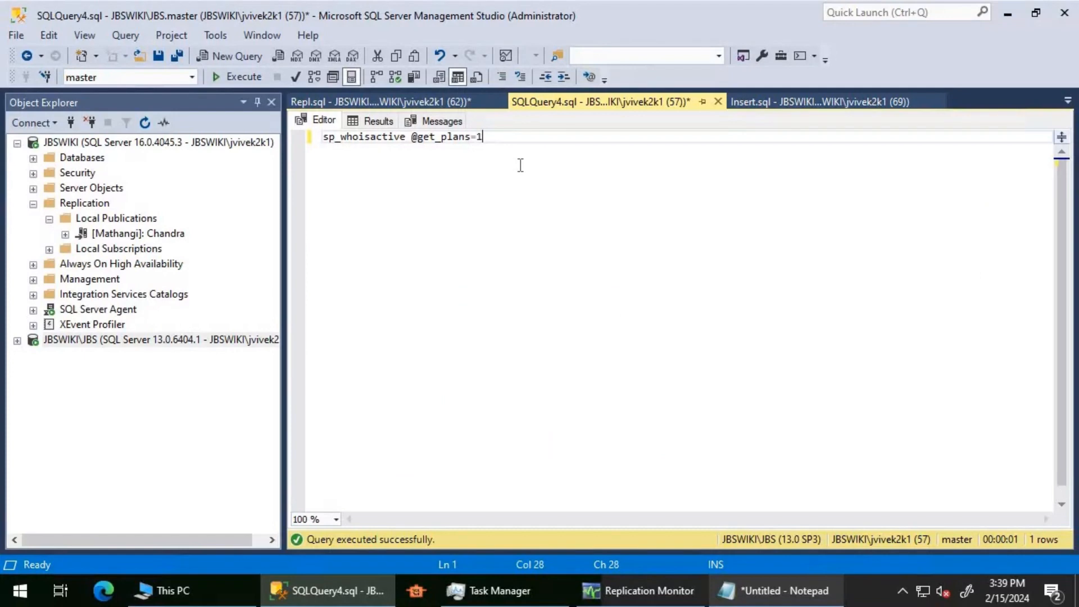
pyautogui.press('Return')
pyautogui.press('Return')
pyautogui.press('Return')
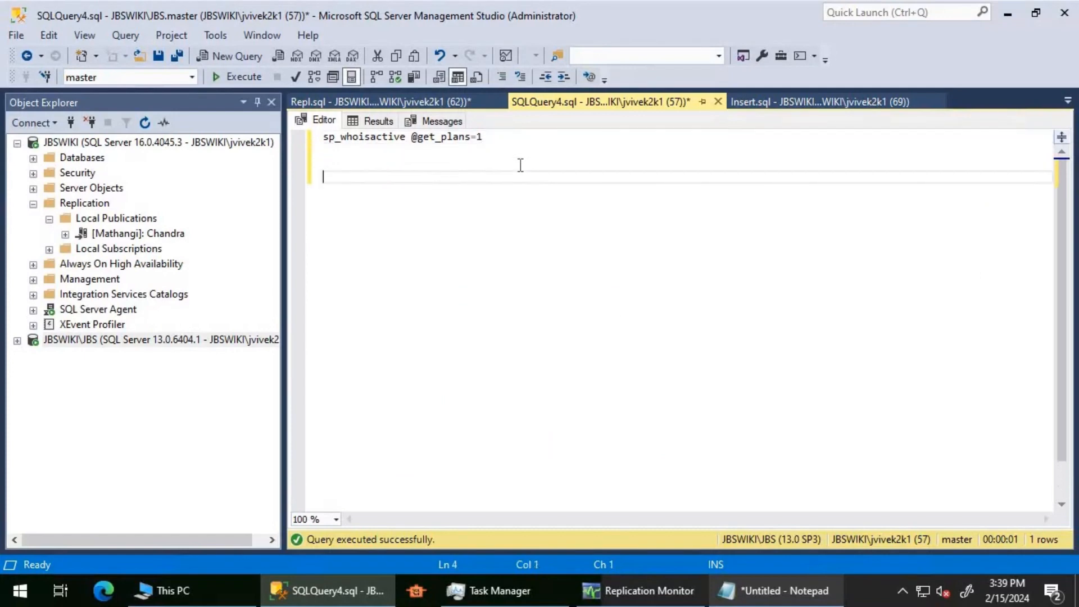
pyautogui.write('table1')
pyautogui.hotkey('shift', 'Home')
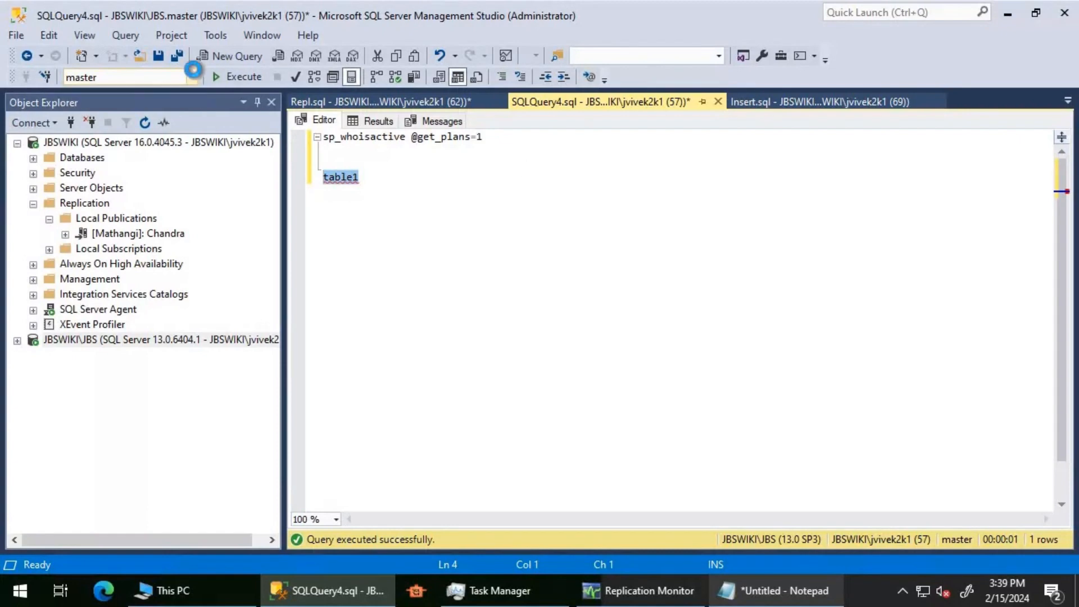
# - Set the SQLQuery4.sql database to Mathangi and look up the selected table1's definition on the subscriber
pyautogui.click(176, 74)
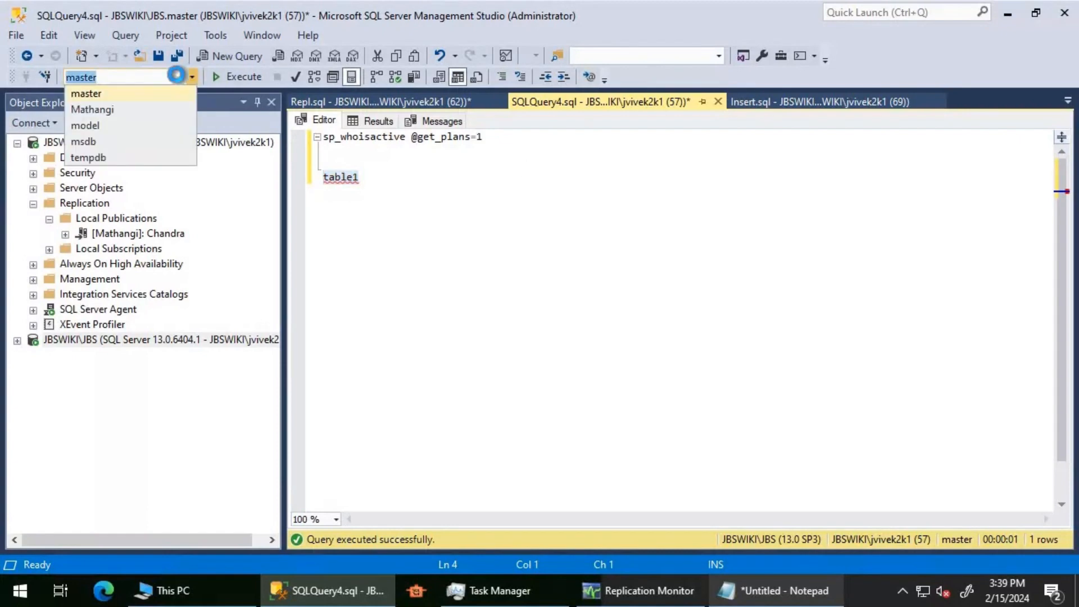
pyautogui.click(120, 107)
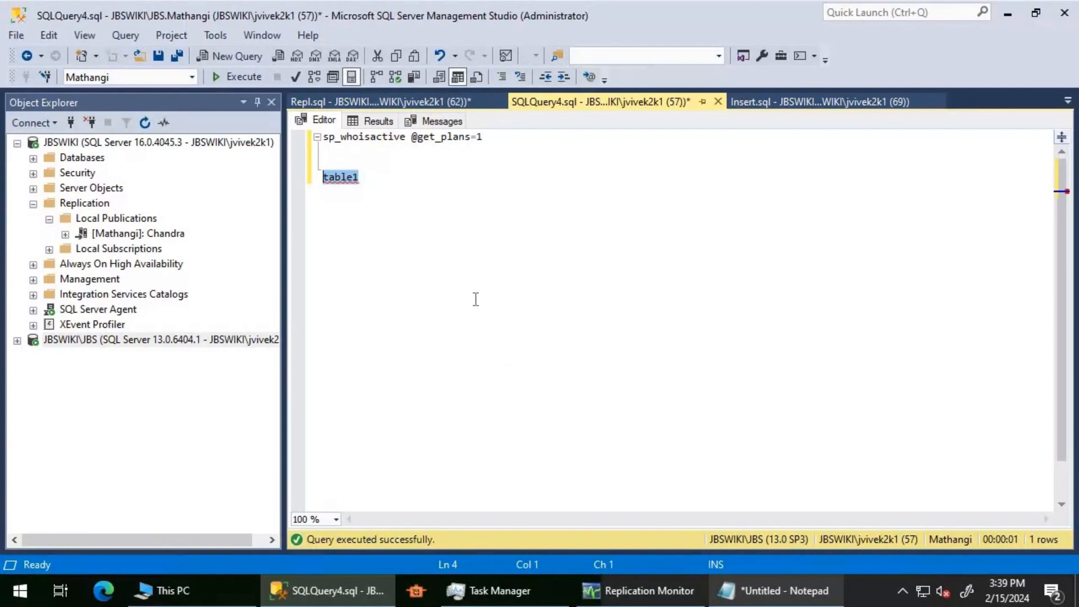
pyautogui.hotkey('alt', 'F1')
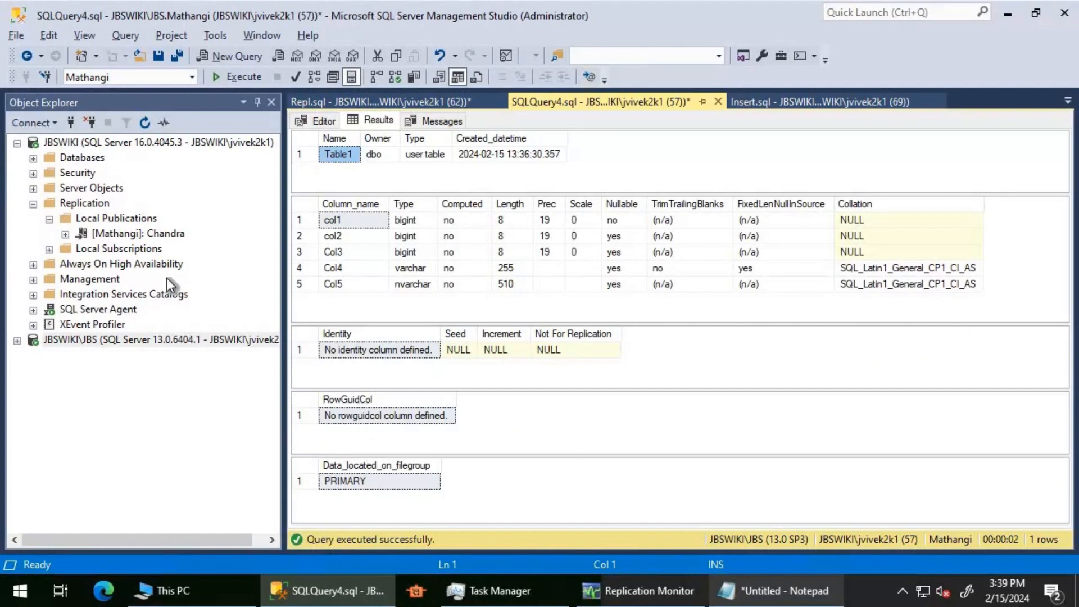
# - Open the Table1 article's properties from the Articles page of the Chandra publication's properties
pyautogui.rightClick(124, 236)
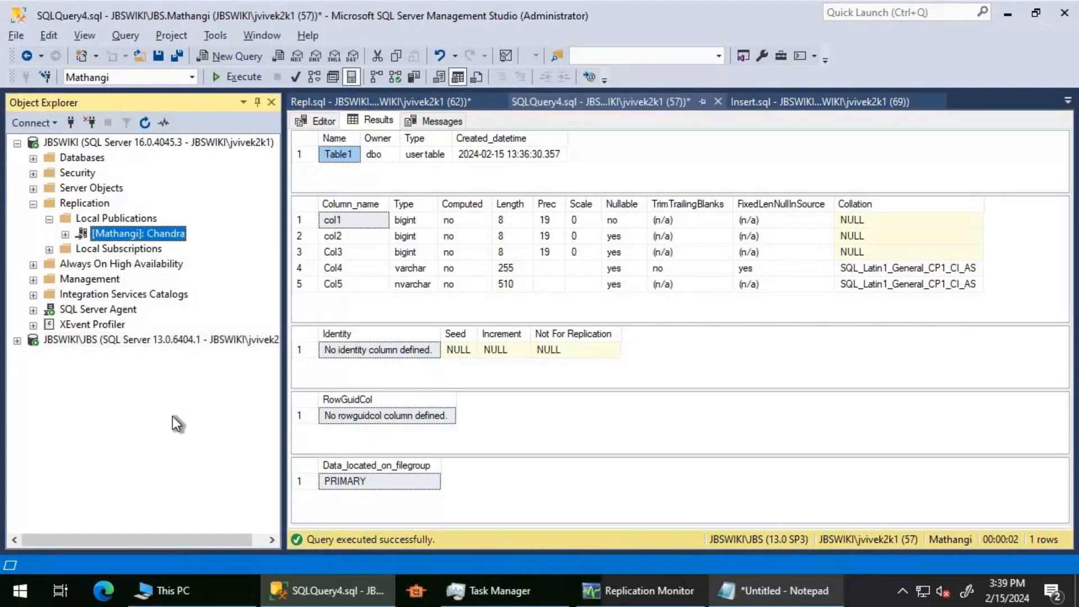
pyautogui.click(176, 477)
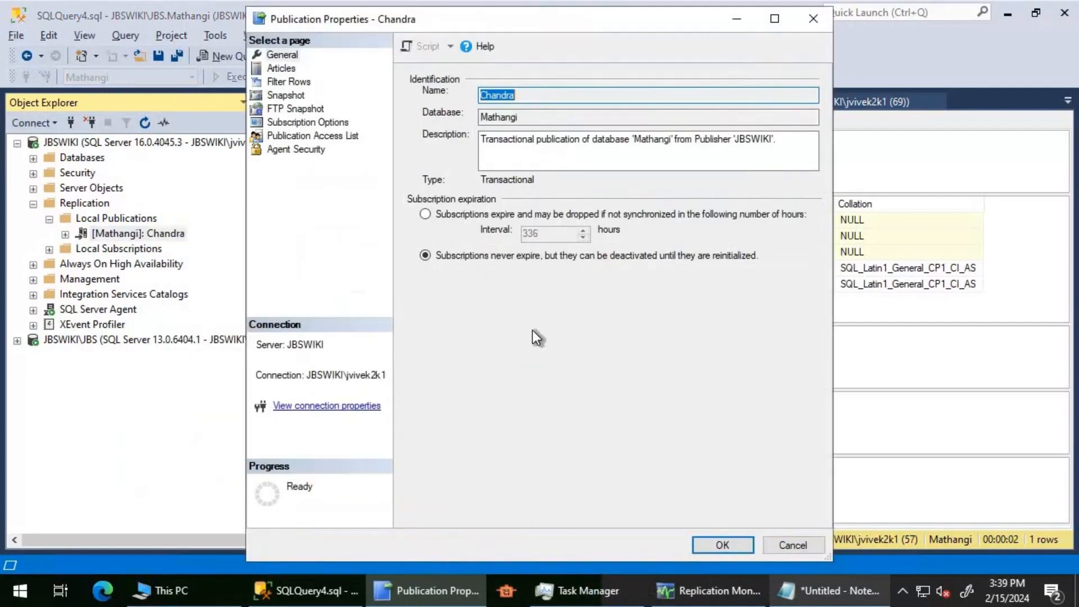
pyautogui.click(285, 70)
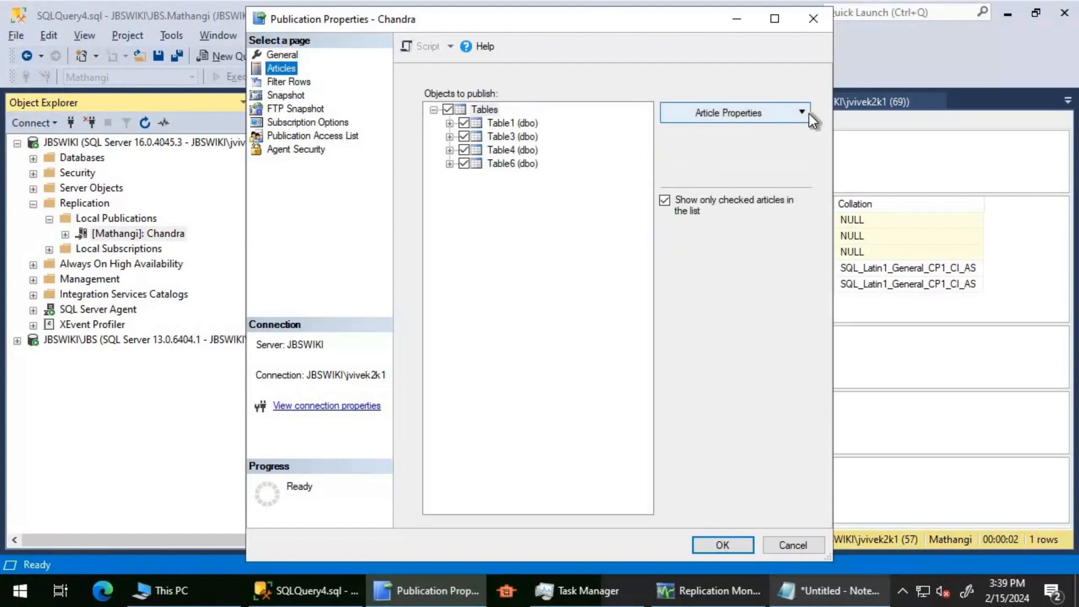
pyautogui.click(794, 116)
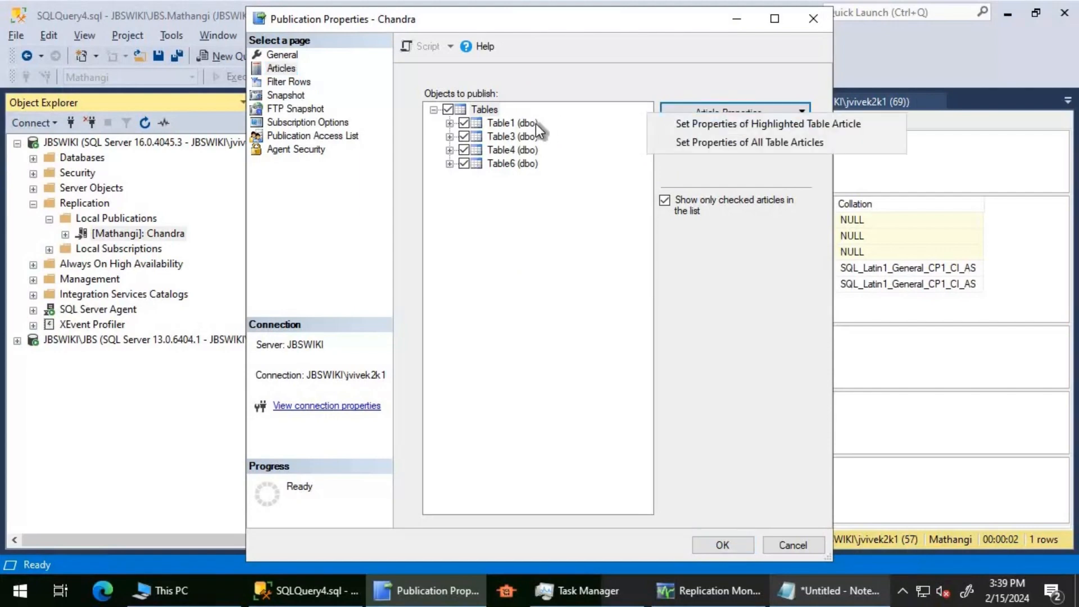
pyautogui.click(535, 123)
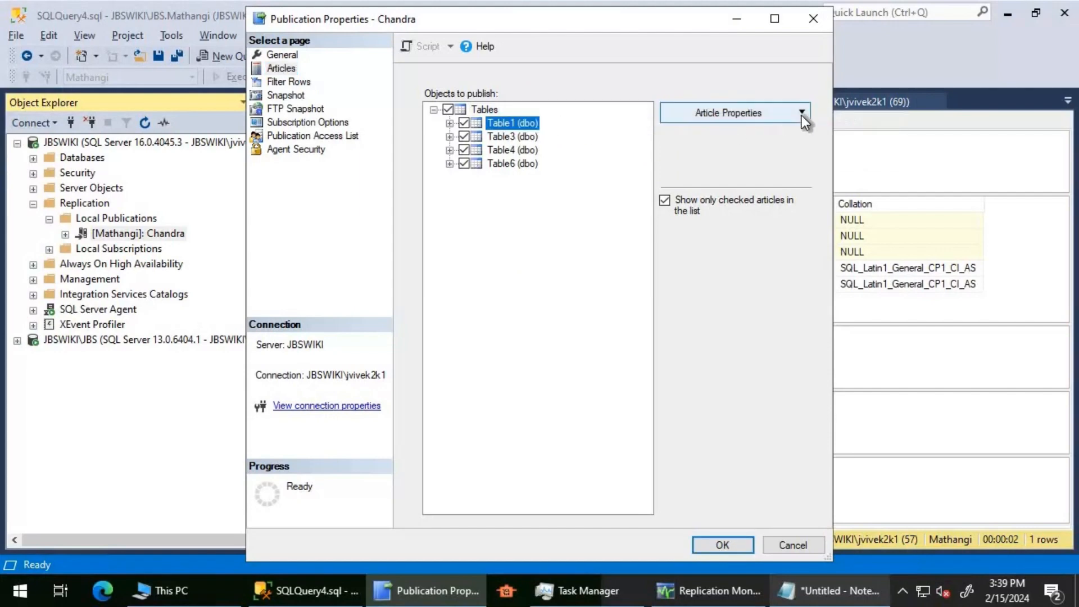
pyautogui.click(802, 116)
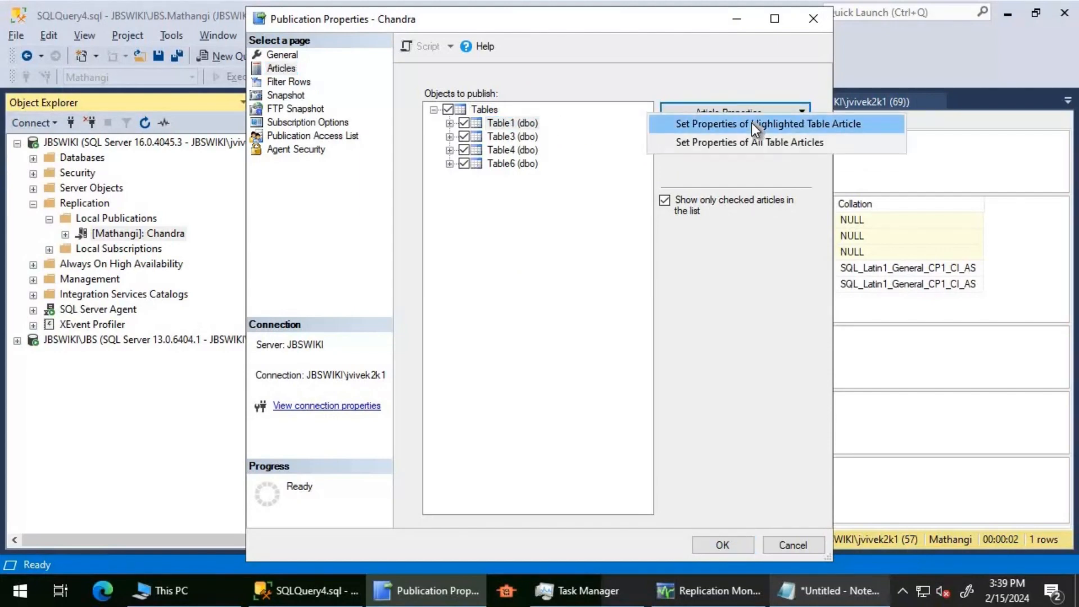
pyautogui.click(756, 125)
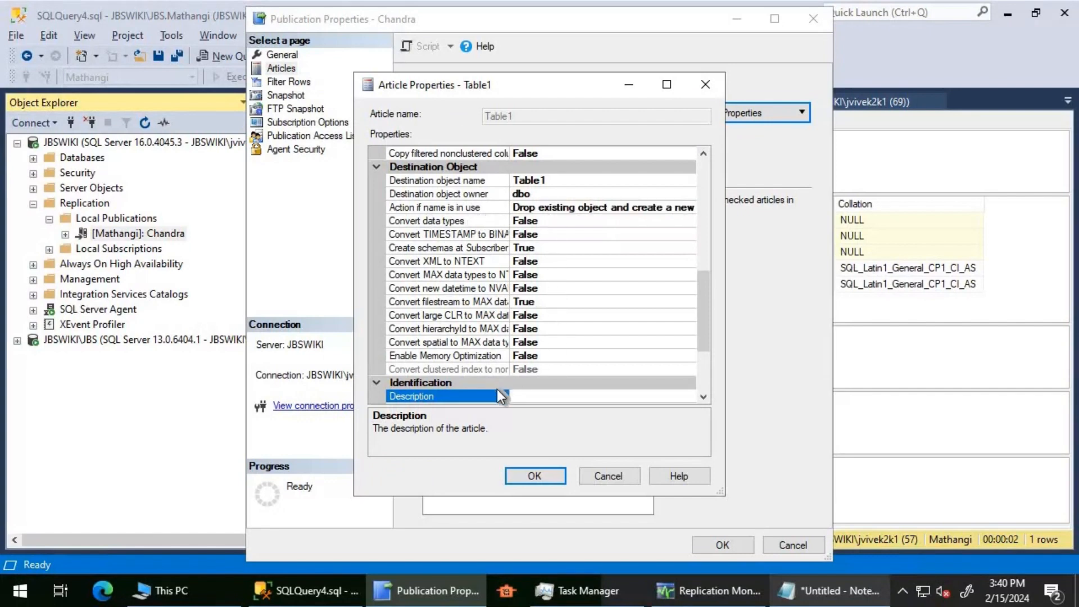
# - Enlarge the Table1 article properties, examine the settings for copying indexes to the subscriber, and close both property dialogs without changes
pyautogui.click(672, 89)
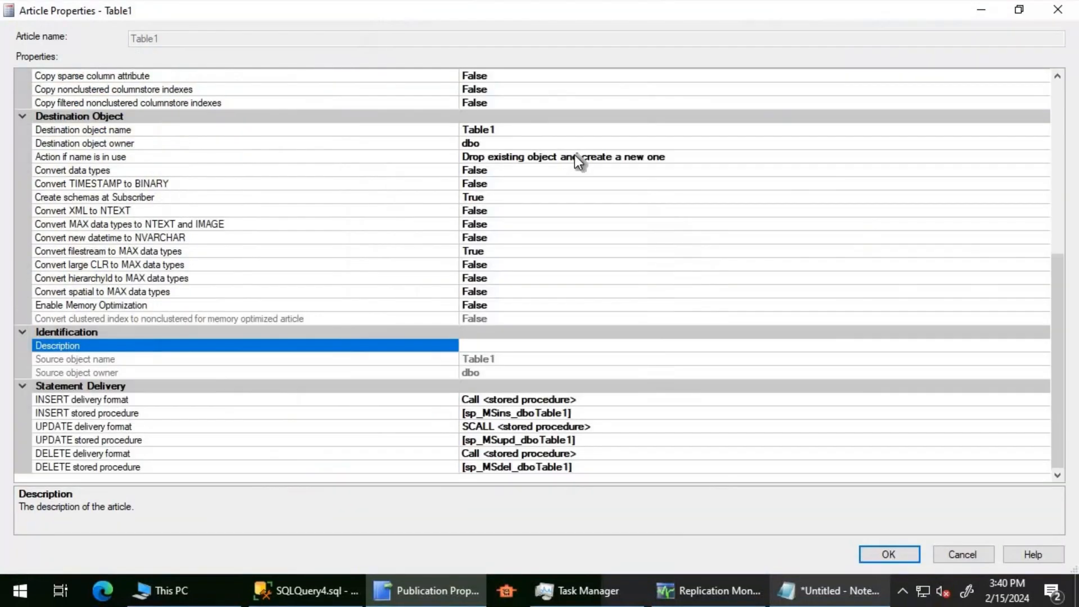
pyautogui.scroll(8, 891, 211)
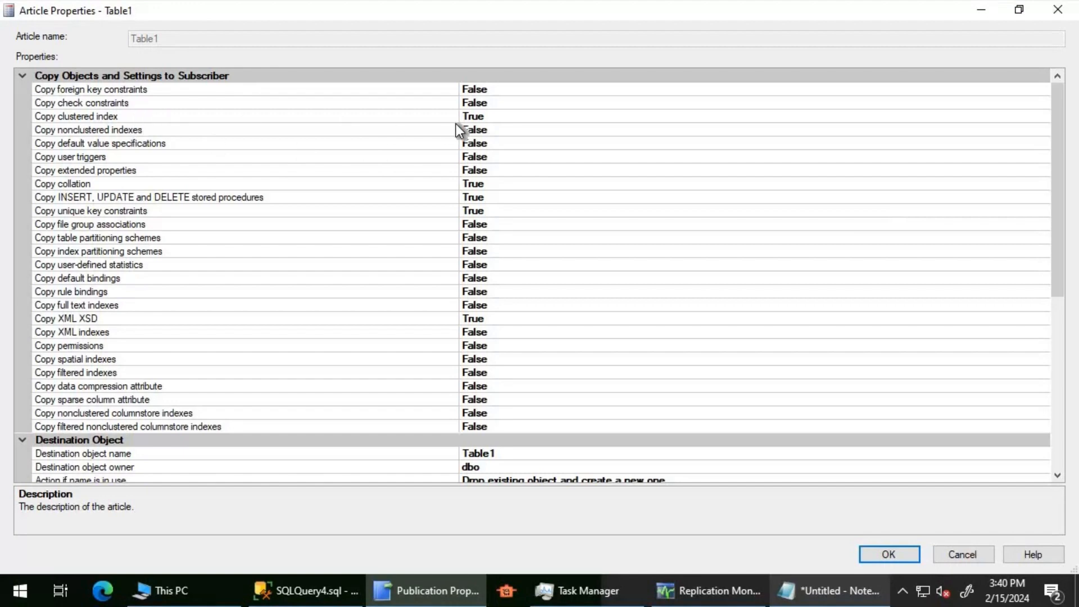
pyautogui.click(967, 557)
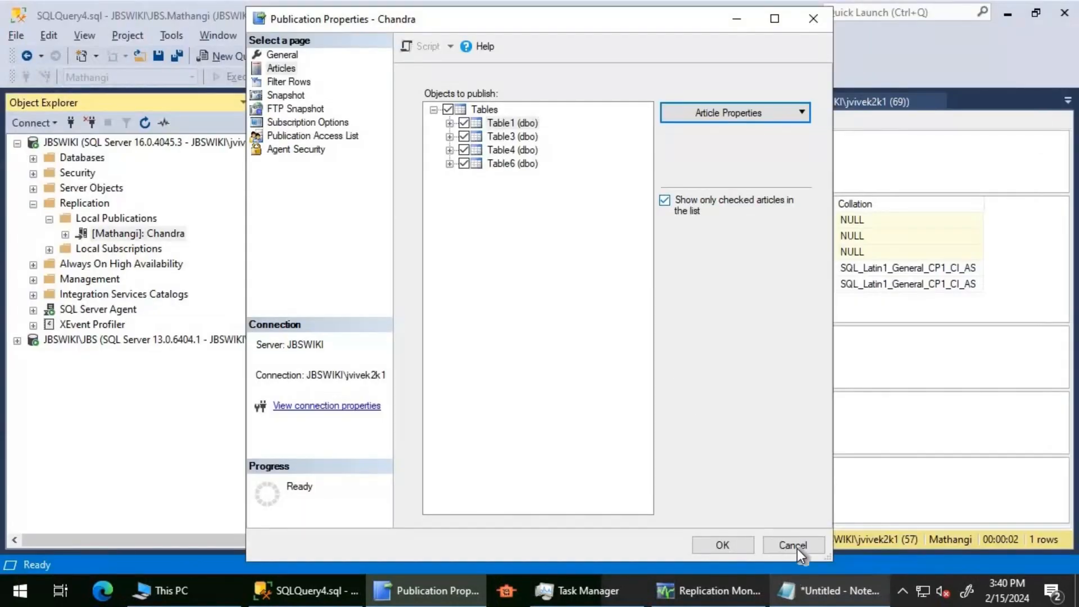
pyautogui.click(794, 545)
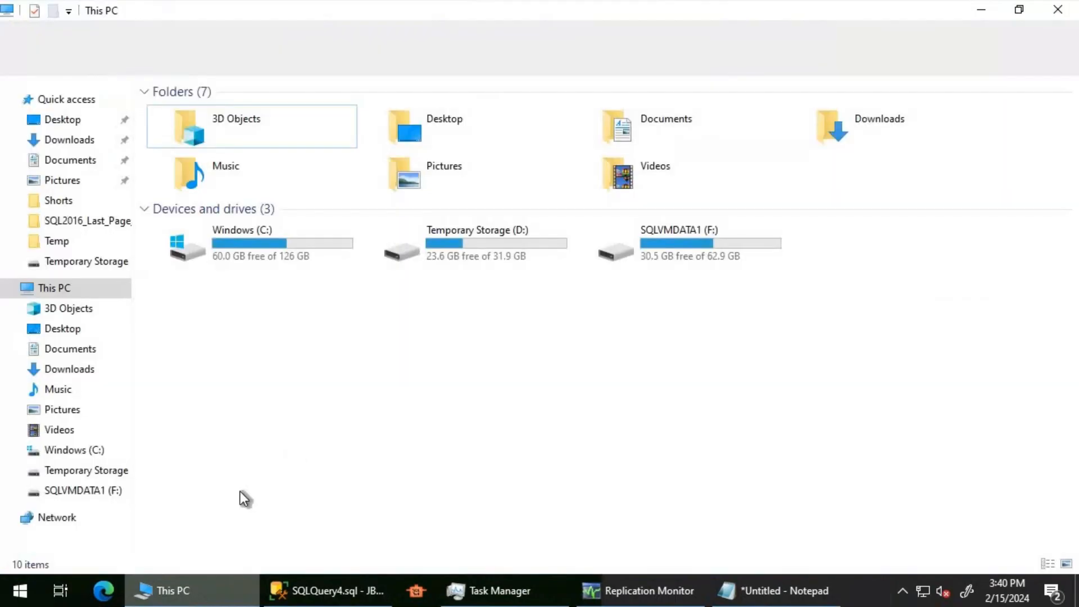
# - Open the replication snapshot share \\jbswiki\repldata in File Explorer through the Run dialog
pyautogui.rightClick(21, 594)
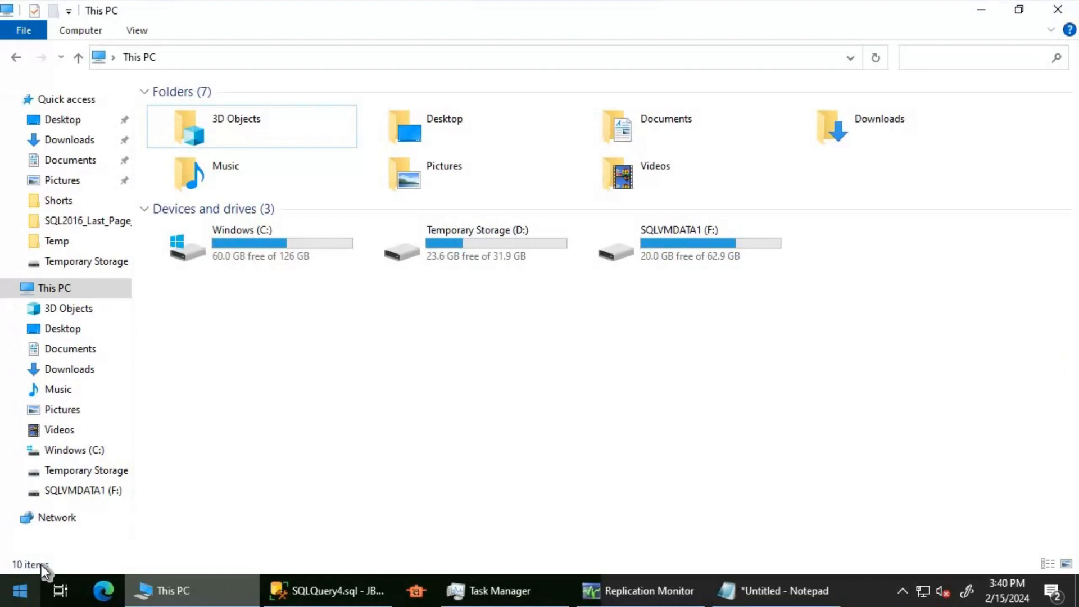
pyautogui.click(108, 497)
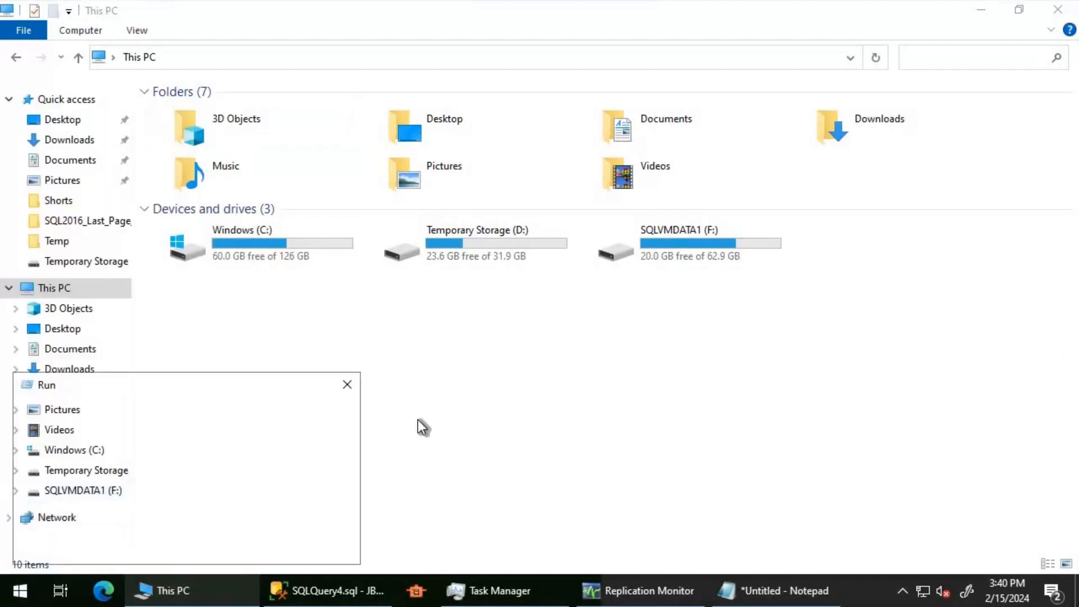
pyautogui.write('\\\\')
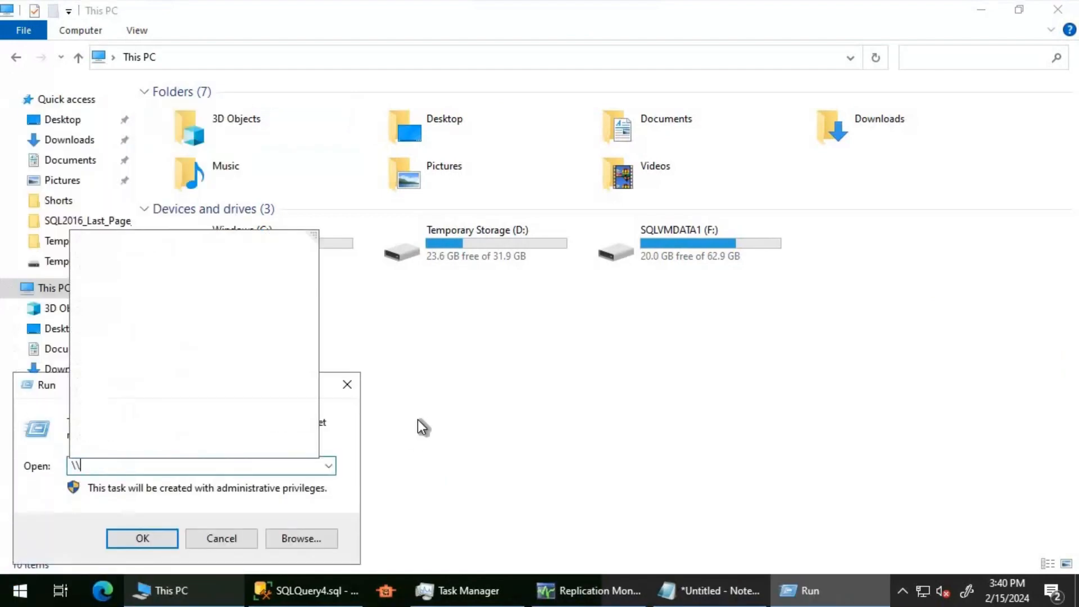
pyautogui.write('jbswiki')
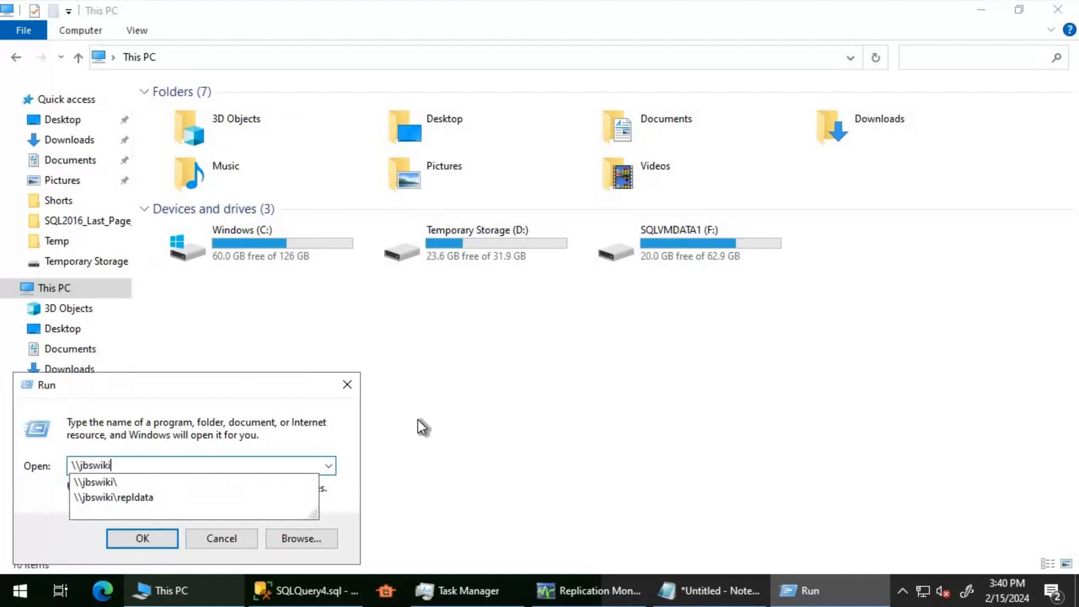
pyautogui.write('\\repldata')
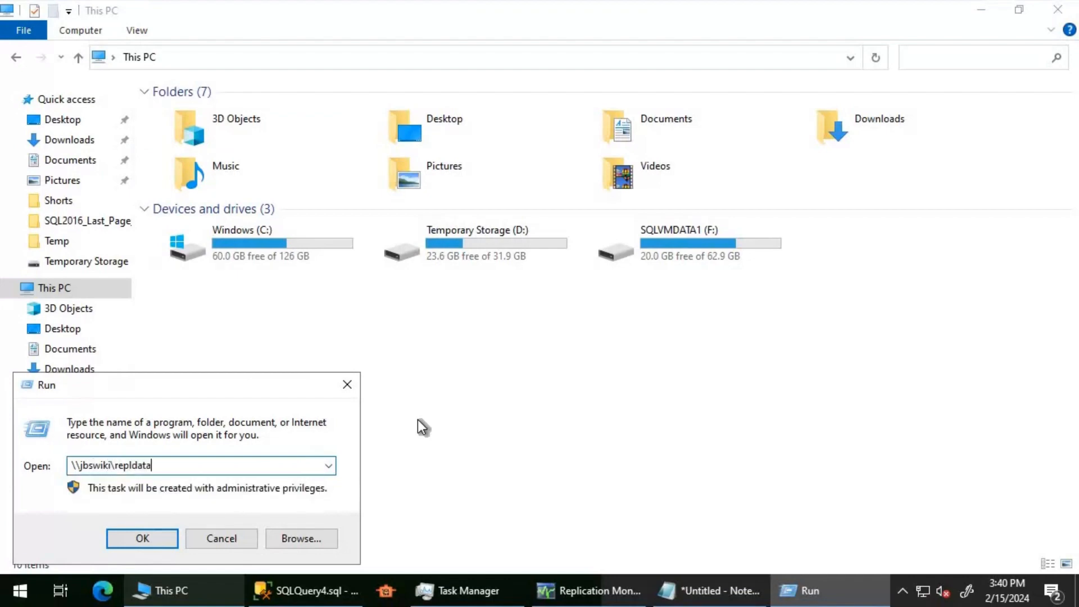
pyautogui.press('Return')
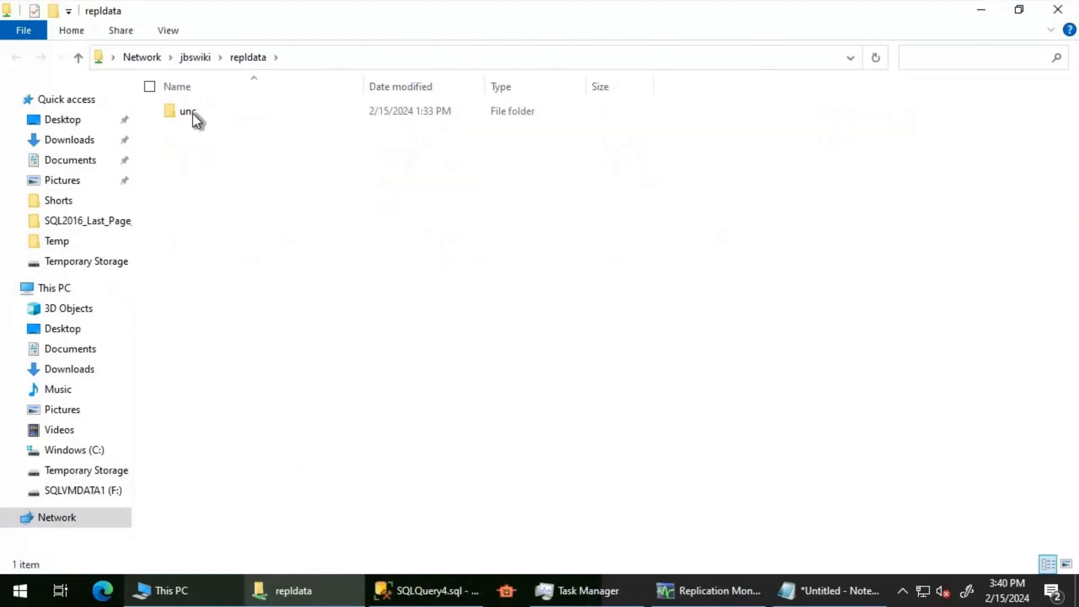
pyautogui.doubleClick(193, 113)
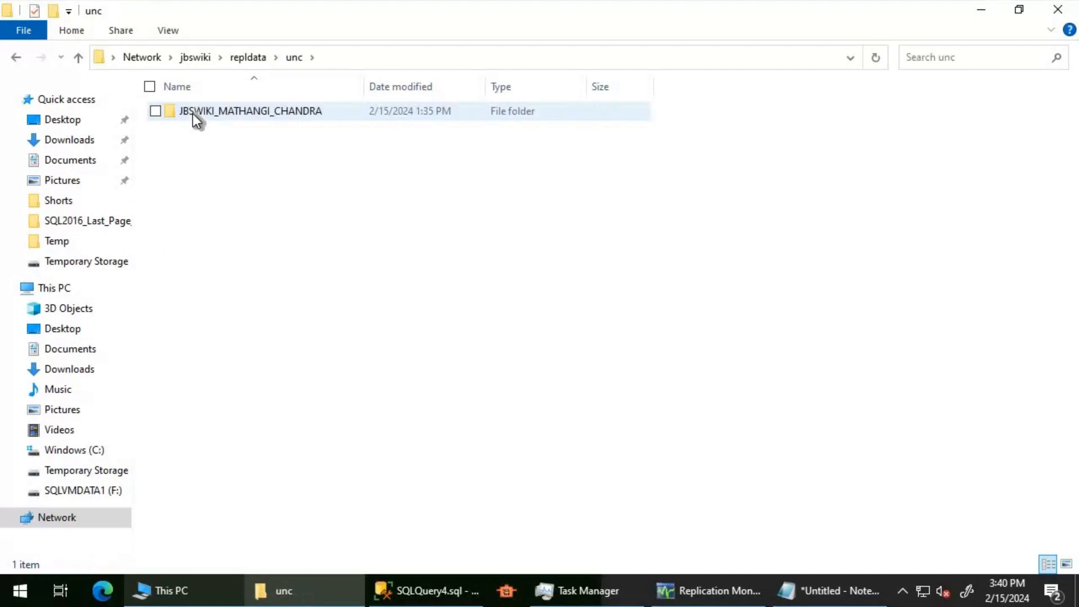
pyautogui.doubleClick(193, 113)
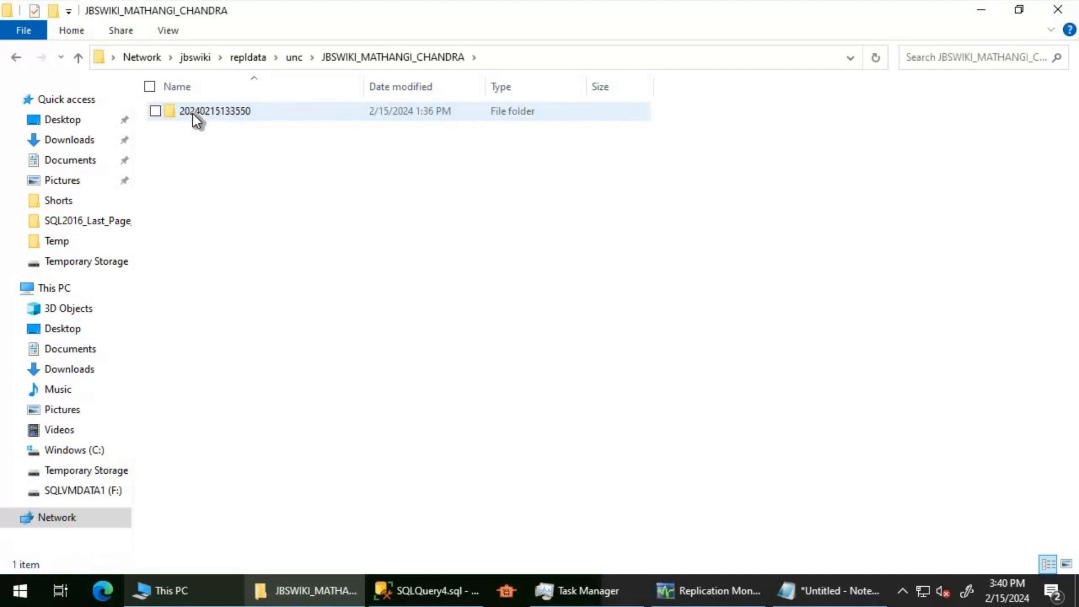
pyautogui.doubleClick(193, 114)
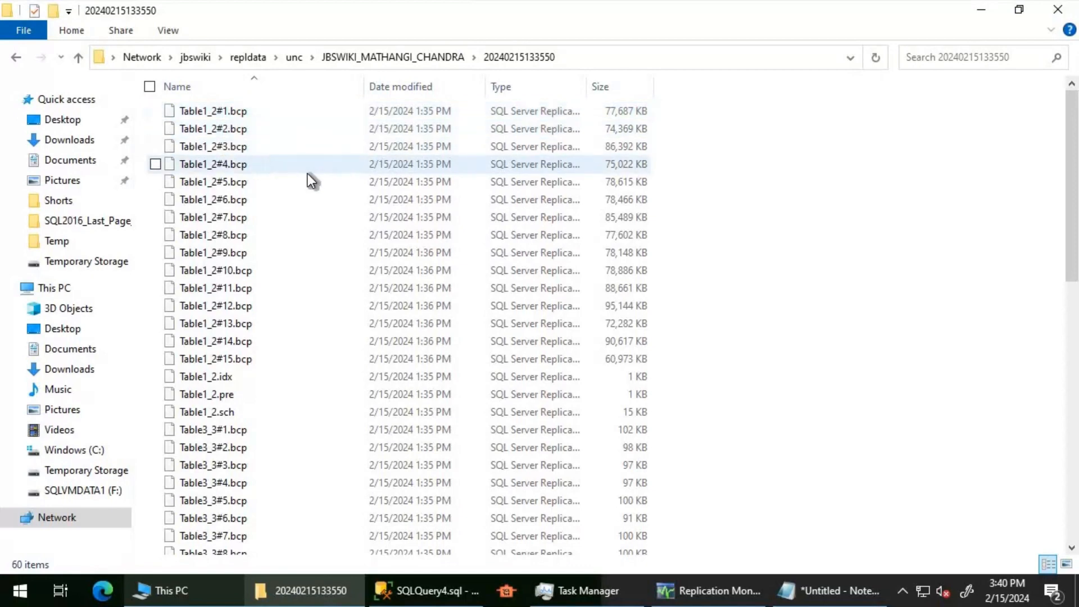
# - Try to open the snapshot's Table1_2.idx file with Internet Explorer
pyautogui.click(221, 375)
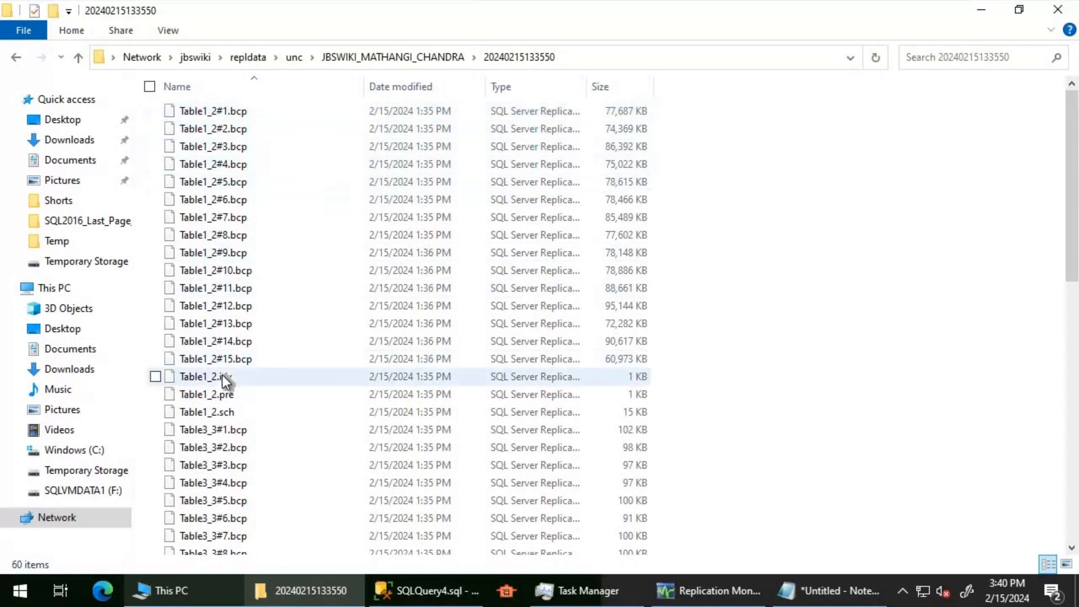
pyautogui.rightClick(220, 376)
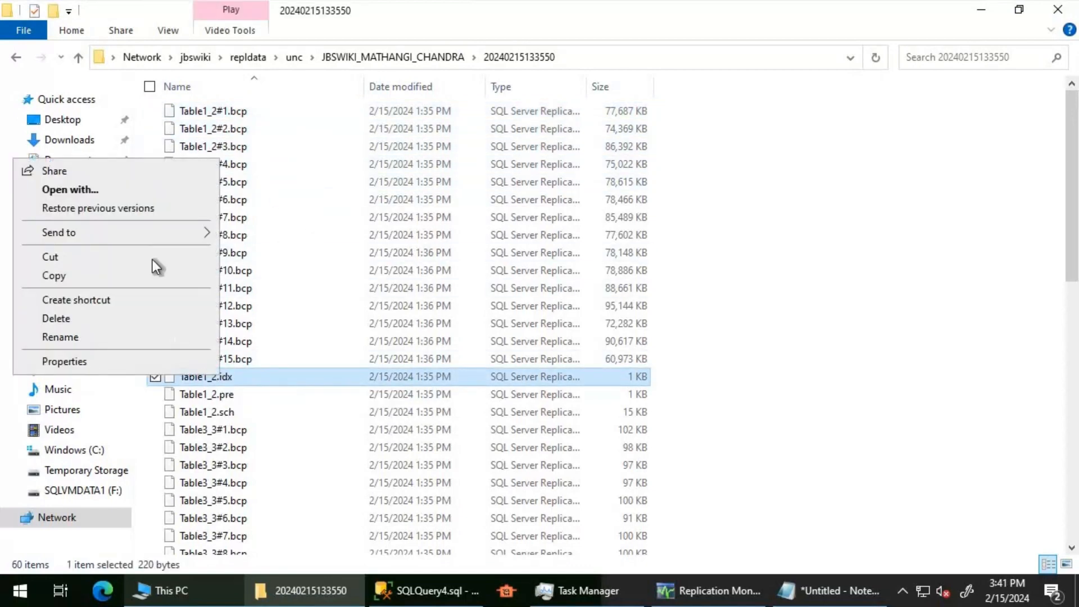
pyautogui.click(100, 190)
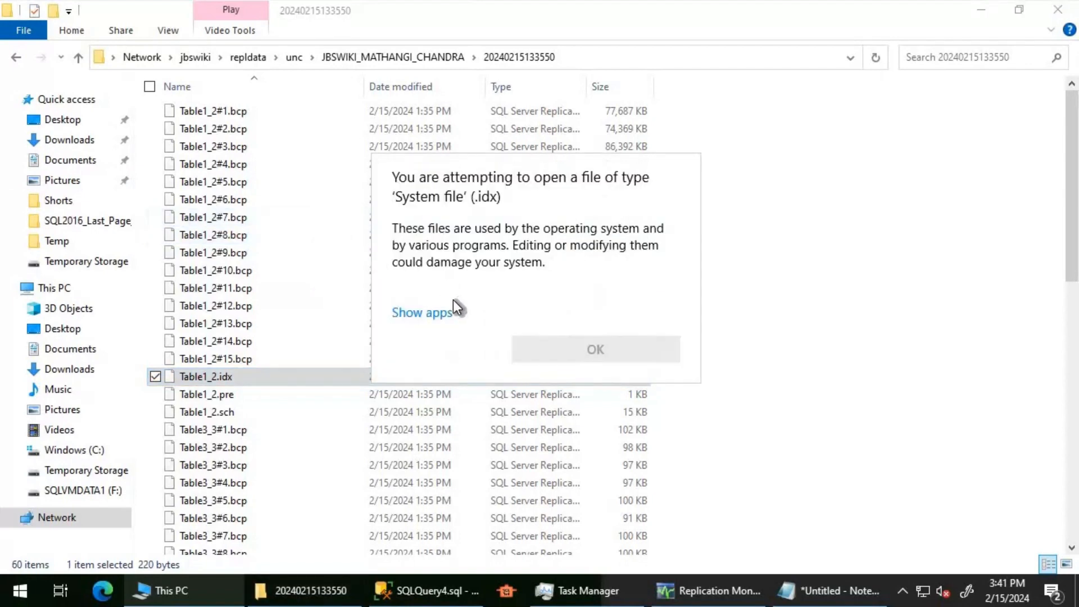
pyautogui.click(452, 310)
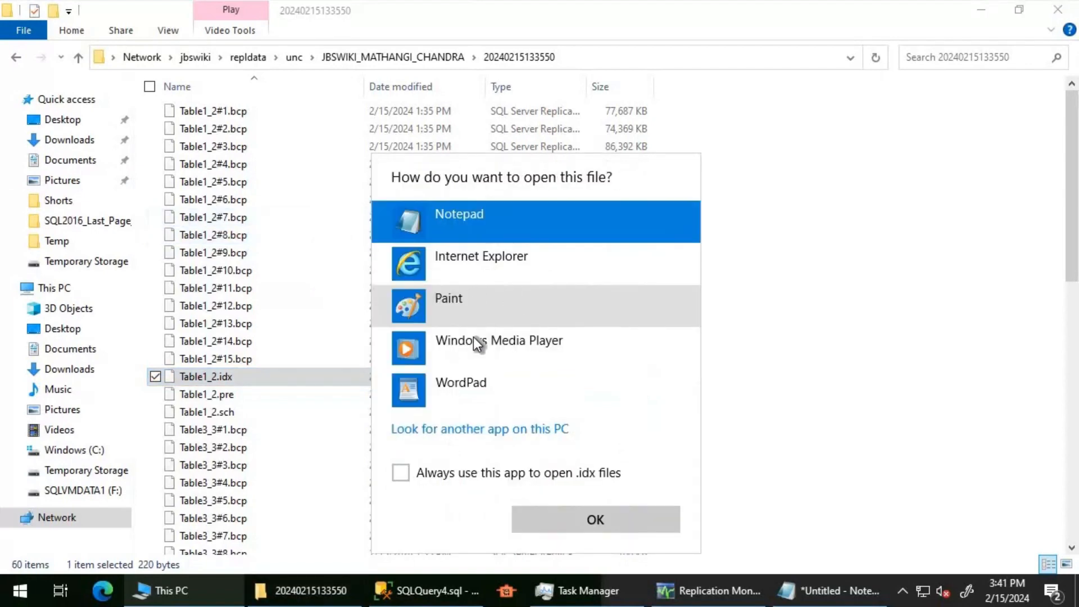
pyautogui.doubleClick(456, 261)
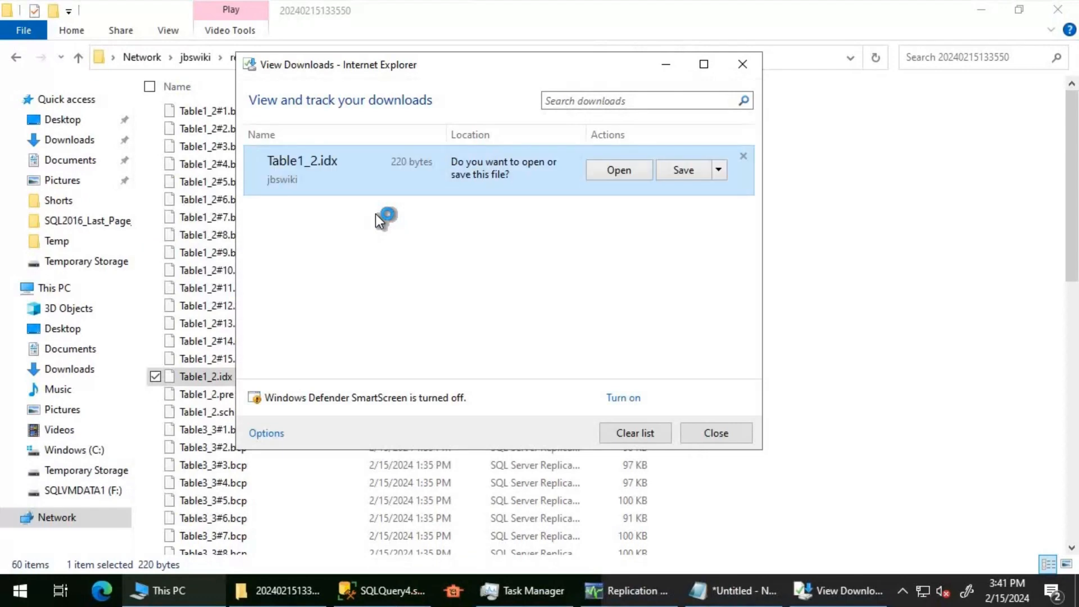
pyautogui.click(621, 169)
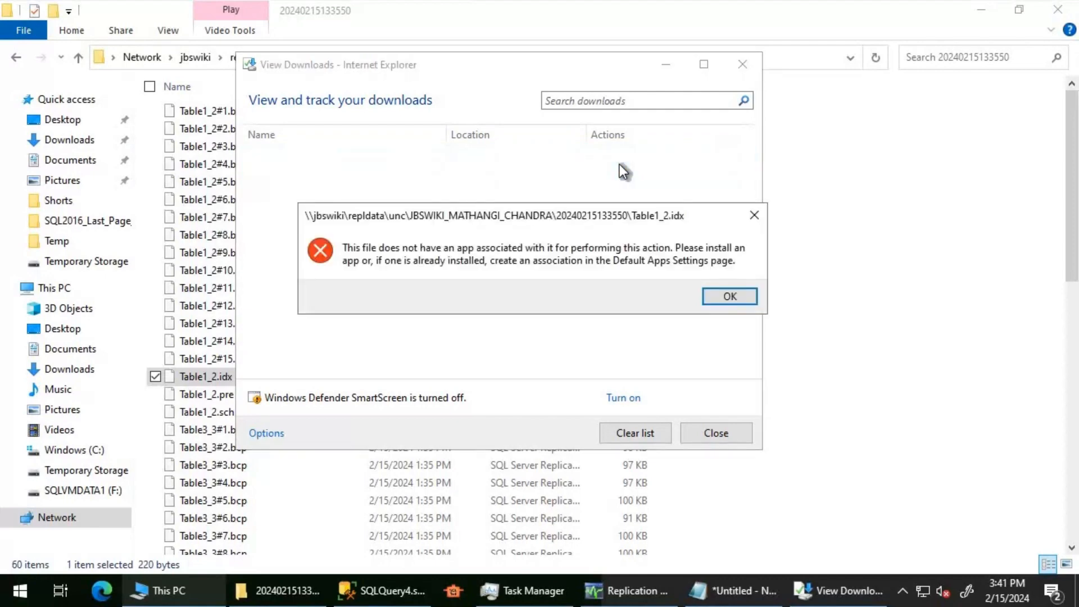
pyautogui.click(730, 296)
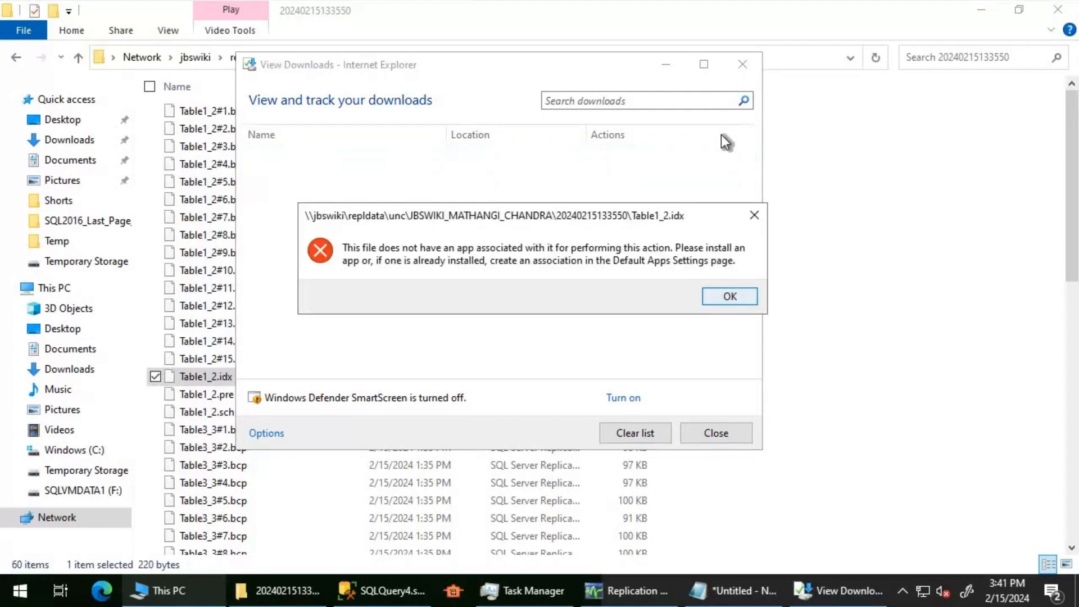
pyautogui.click(758, 69)
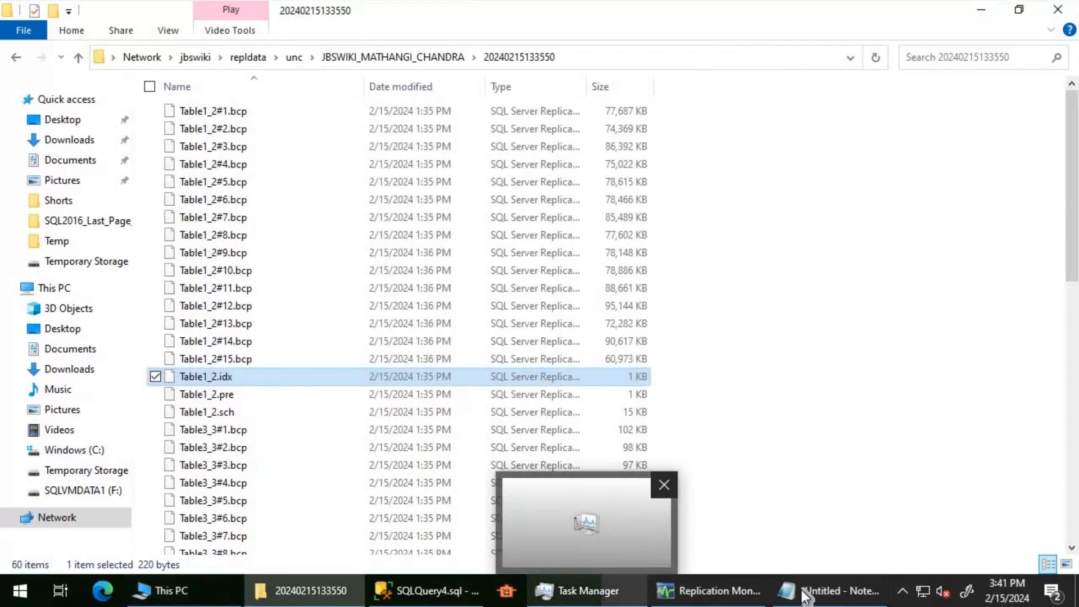
pyautogui.click(805, 596)
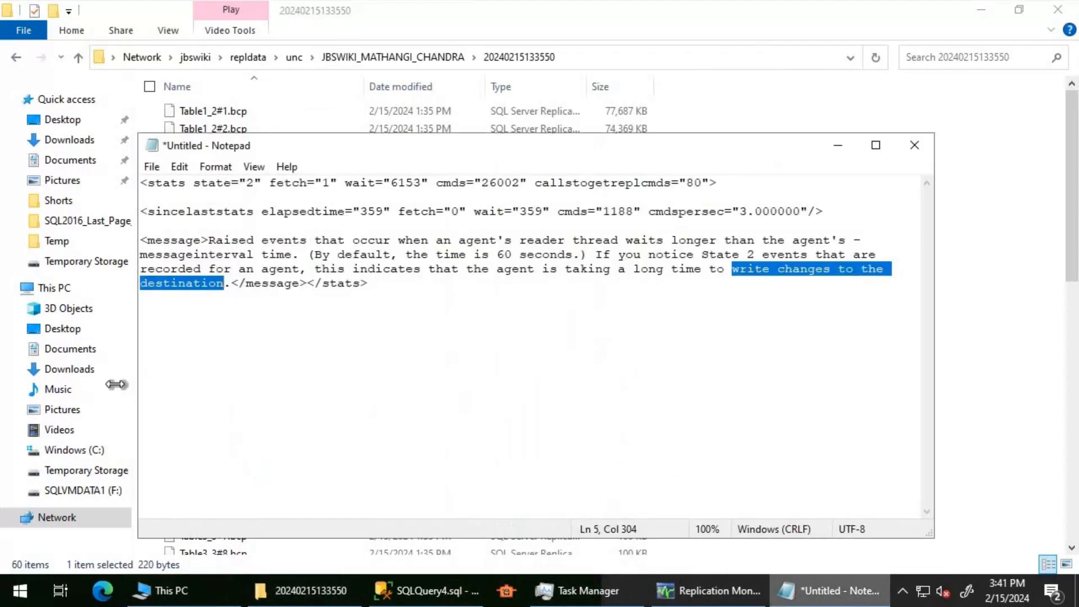
pyautogui.hotkey('alt', 'Tab')
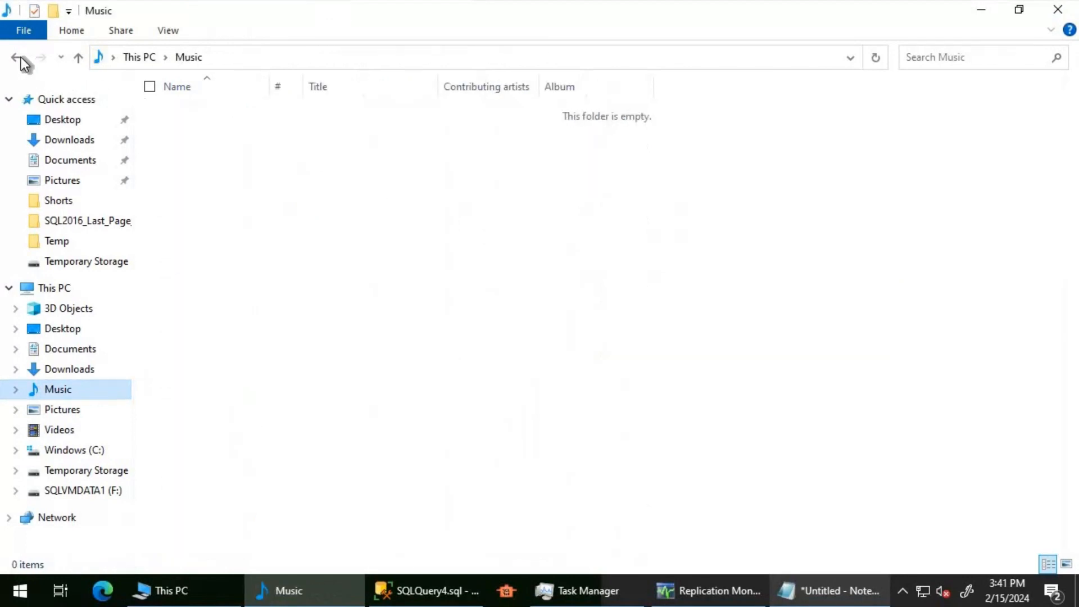
pyautogui.hotkey('alt', 'Left')
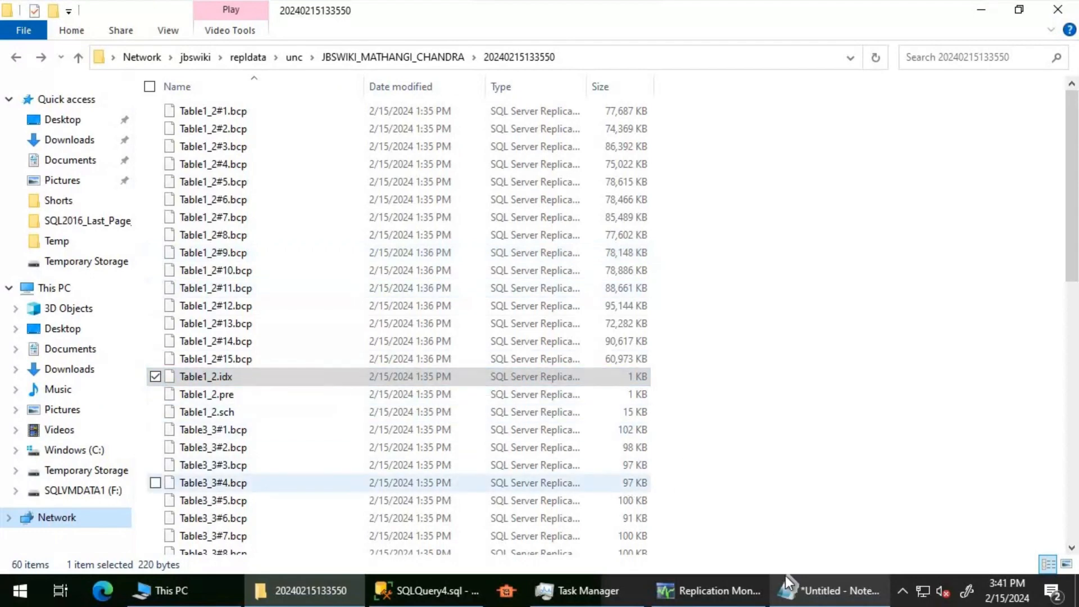
# - Load Table1_2.idx into the open Notepad window, discarding its unsaved text, and select the entire script
pyautogui.click(830, 599)
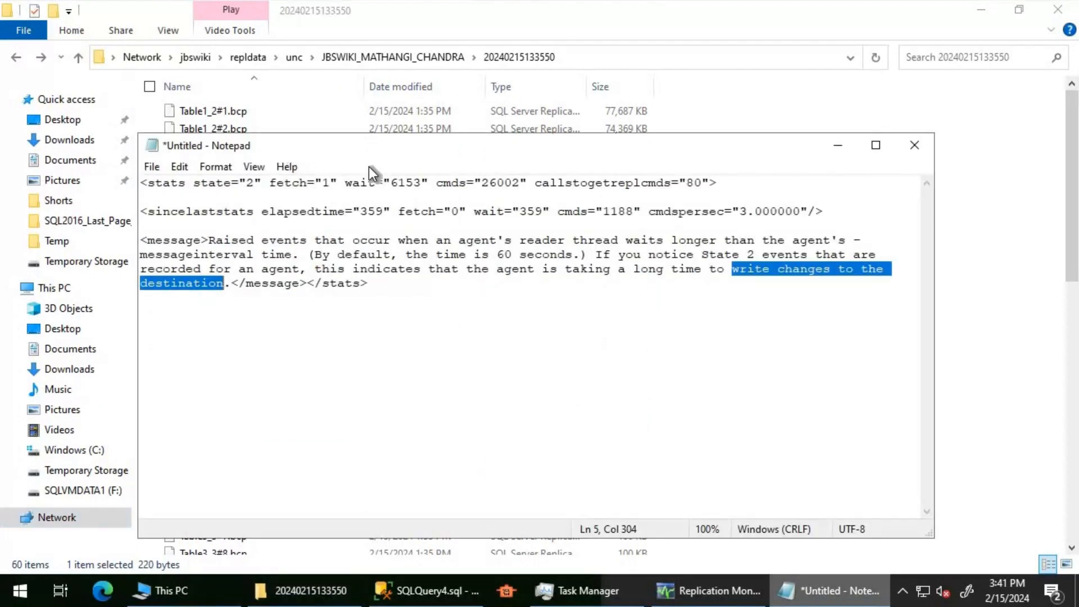
pyautogui.moveTo(371, 147); pyautogui.dragTo(475, 155)
pyautogui.moveTo(198, 373); pyautogui.dragTo(457, 375)
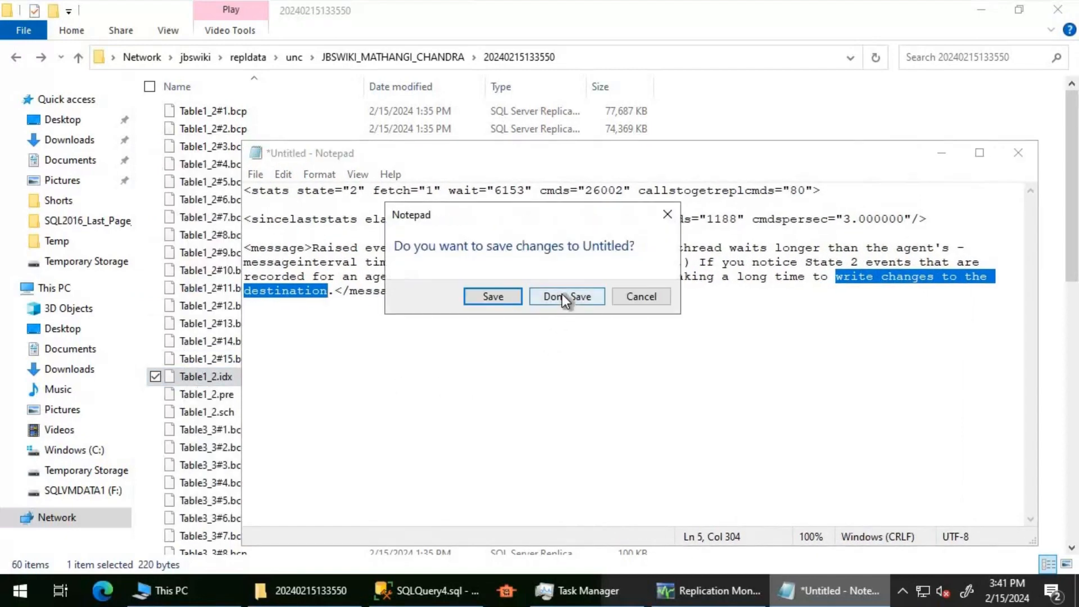
pyautogui.click(562, 295)
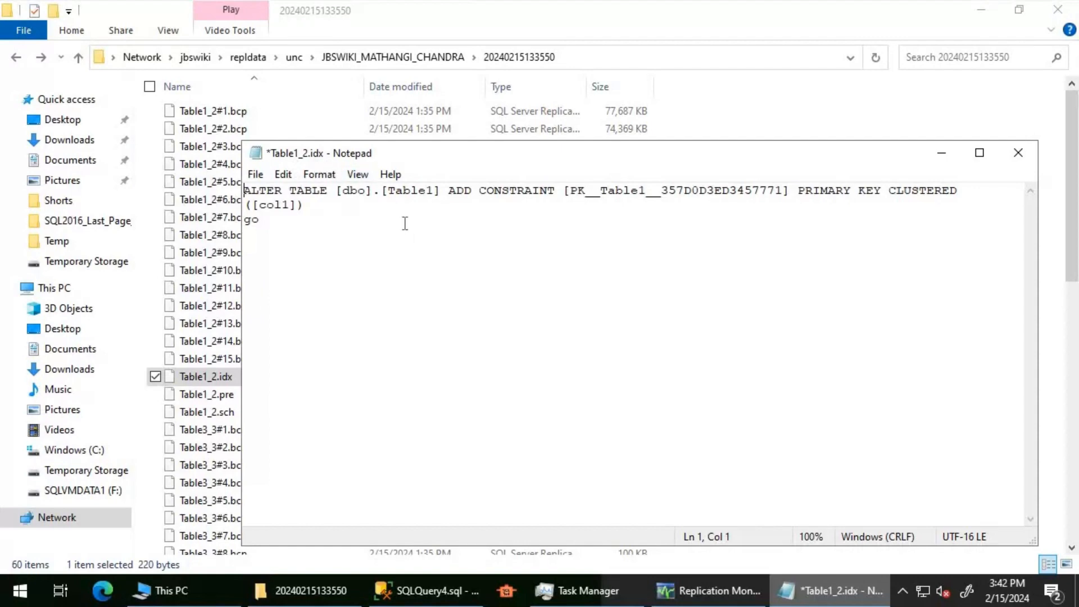
pyautogui.hotkey('ctrl', 'End')
pyautogui.hotkey('ctrl', 'a')
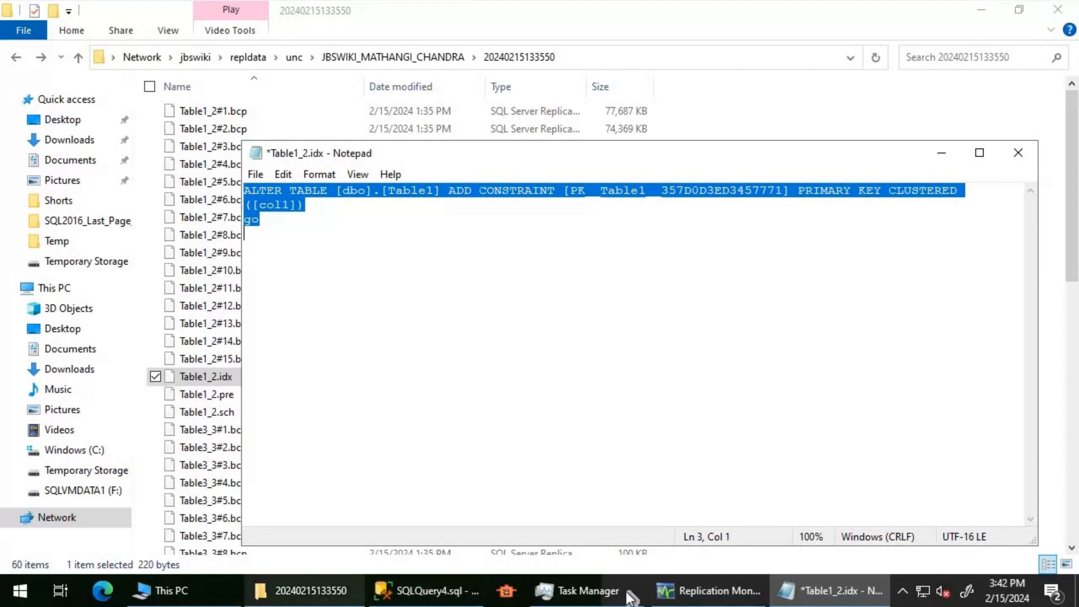
# - Stop synchronizing the [JBSWIKI\JBS].[Mathangi] subscription in Replication Monitor and refresh the [Mathangi]: Chandra publication
pyautogui.click(713, 591)
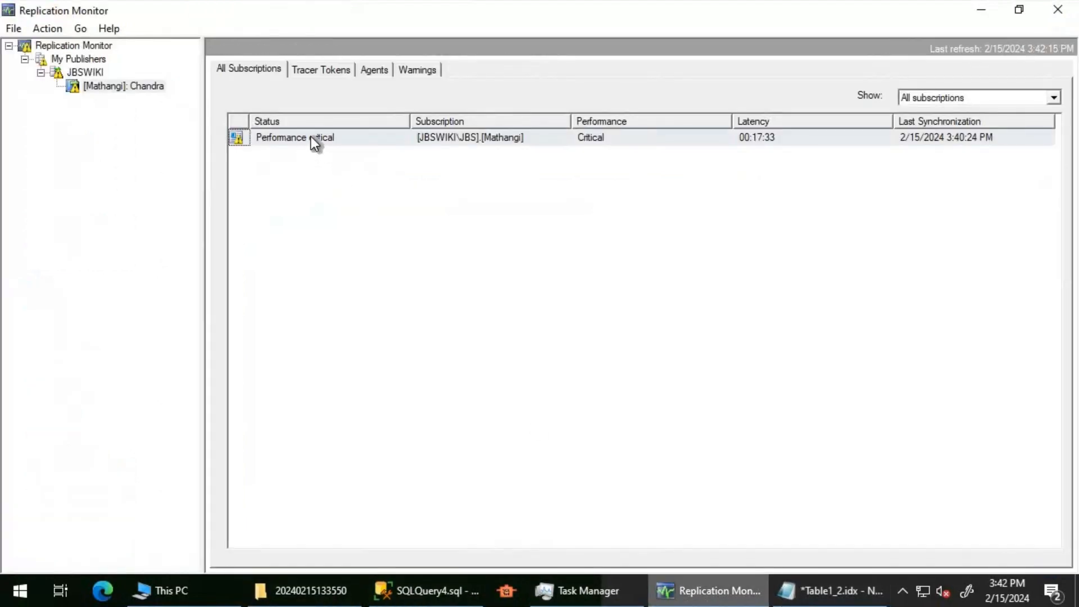
pyautogui.rightClick(311, 136)
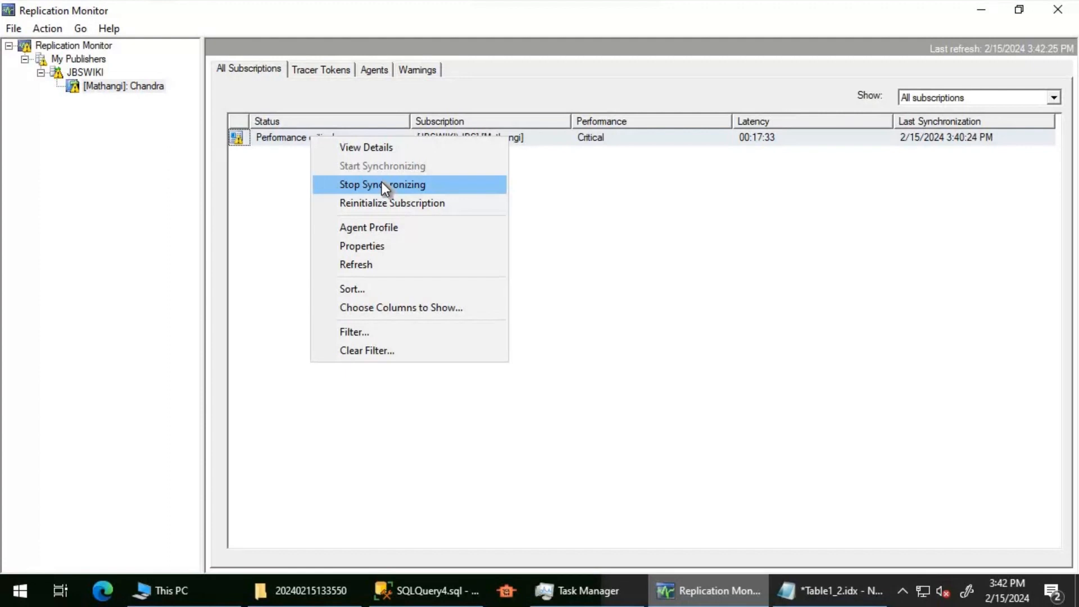
pyautogui.click(382, 185)
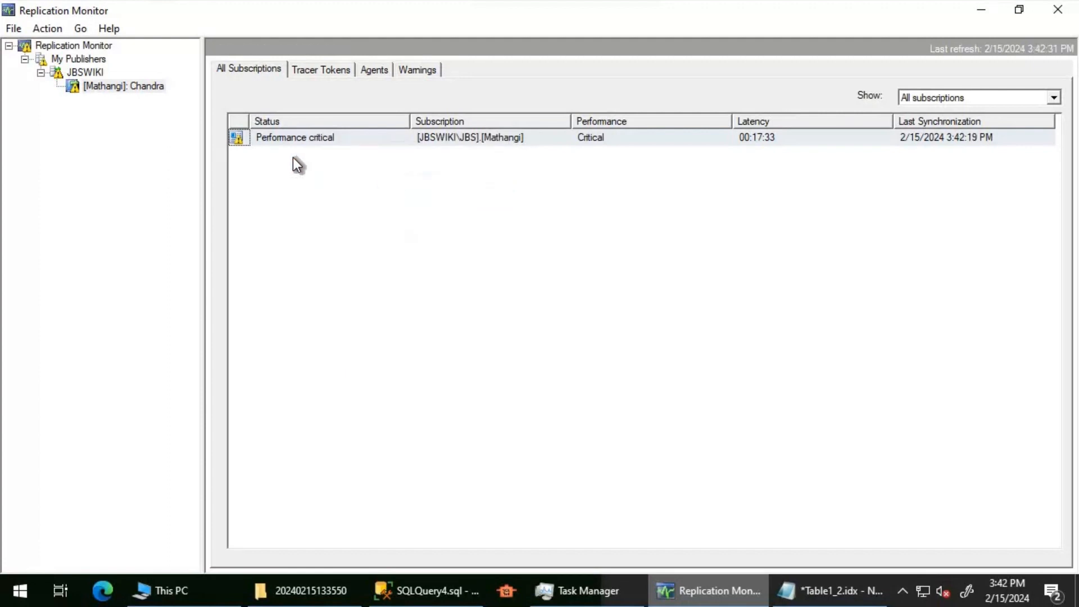
pyautogui.rightClick(285, 135)
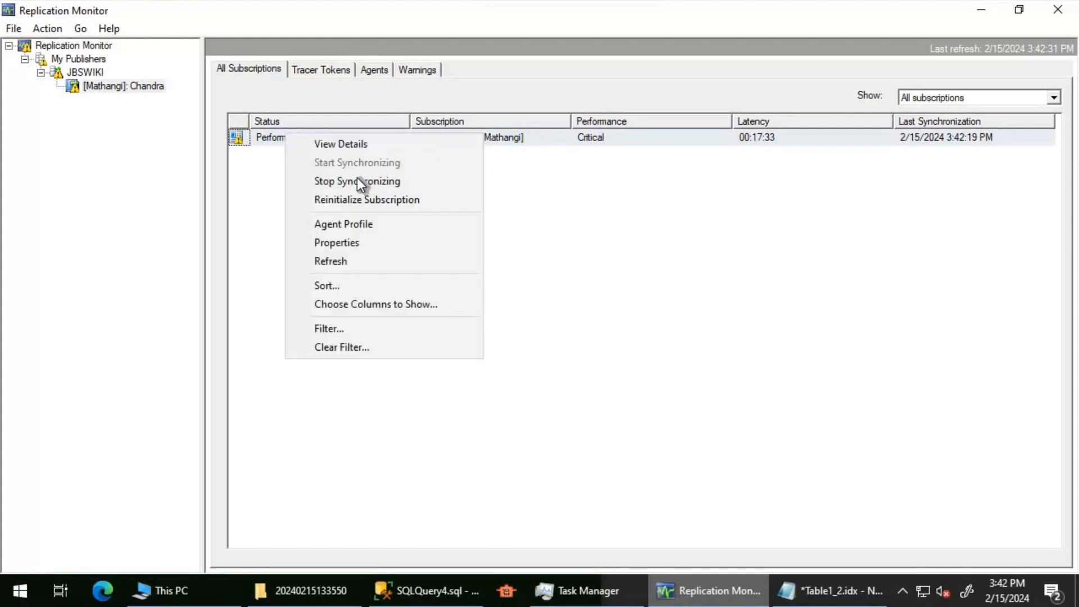
pyautogui.click(357, 180)
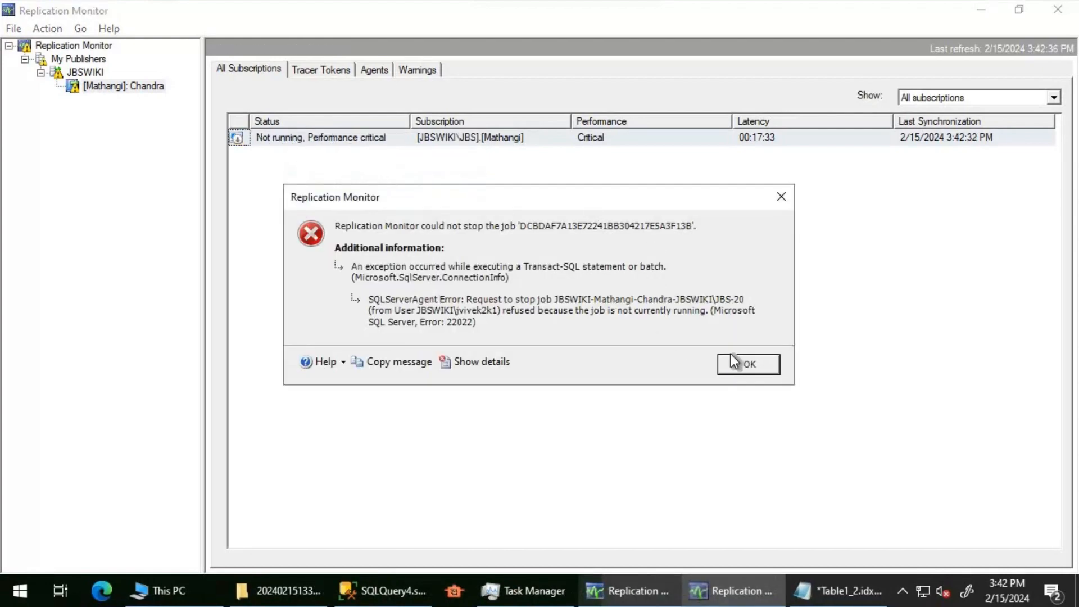
pyautogui.click(736, 356)
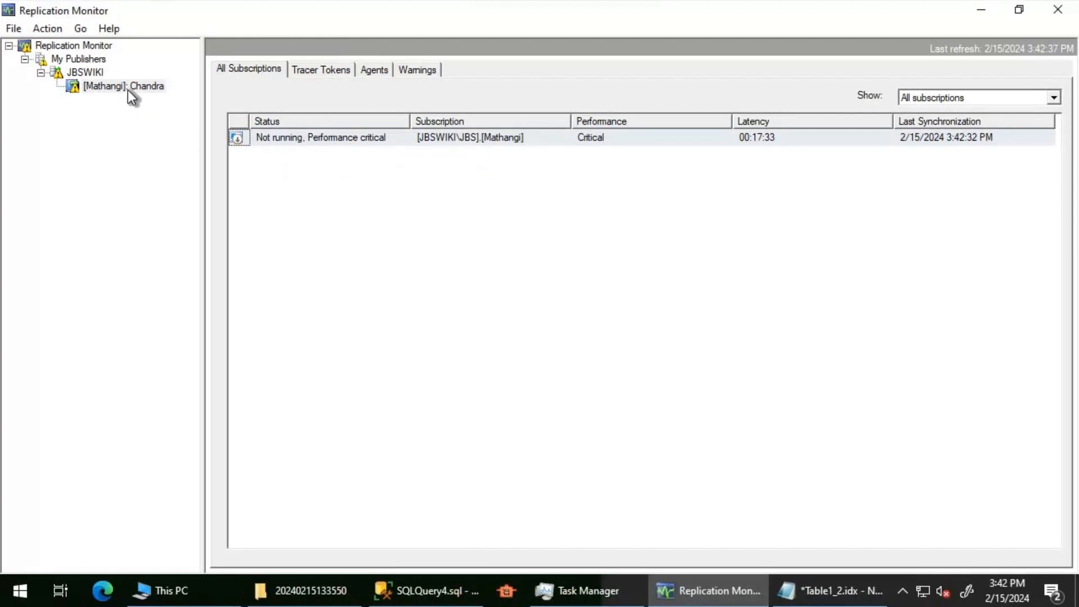
pyautogui.rightClick(127, 90)
pyautogui.click(332, 190)
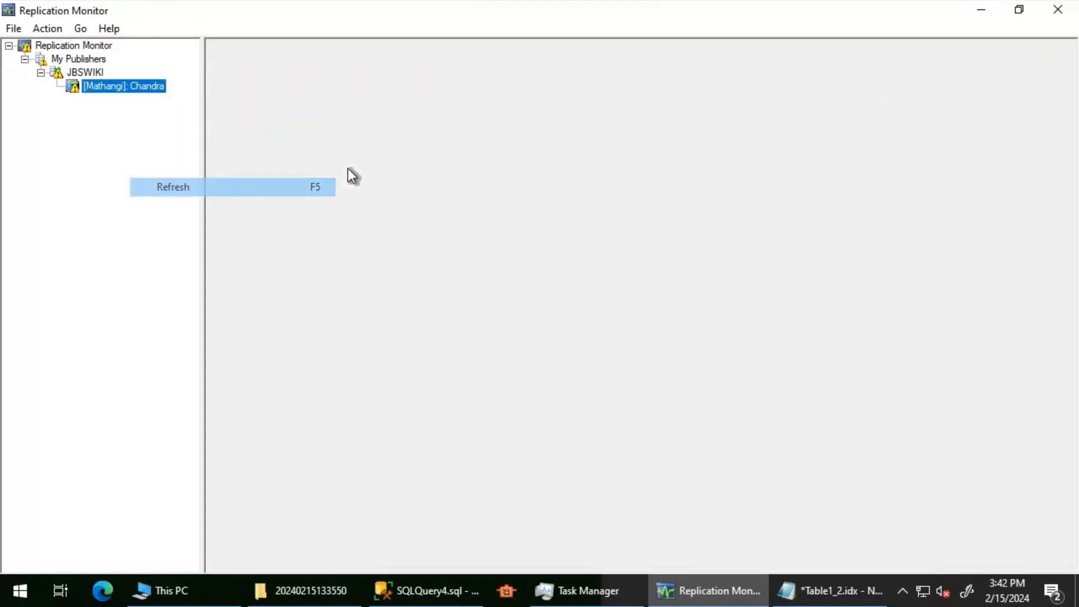
# - Switch to SQL Server Management Studio, add blank lines below table1 in SQLQuery4.sql, and run sp_whoisactive on the subscriber
pyautogui.click(410, 590)
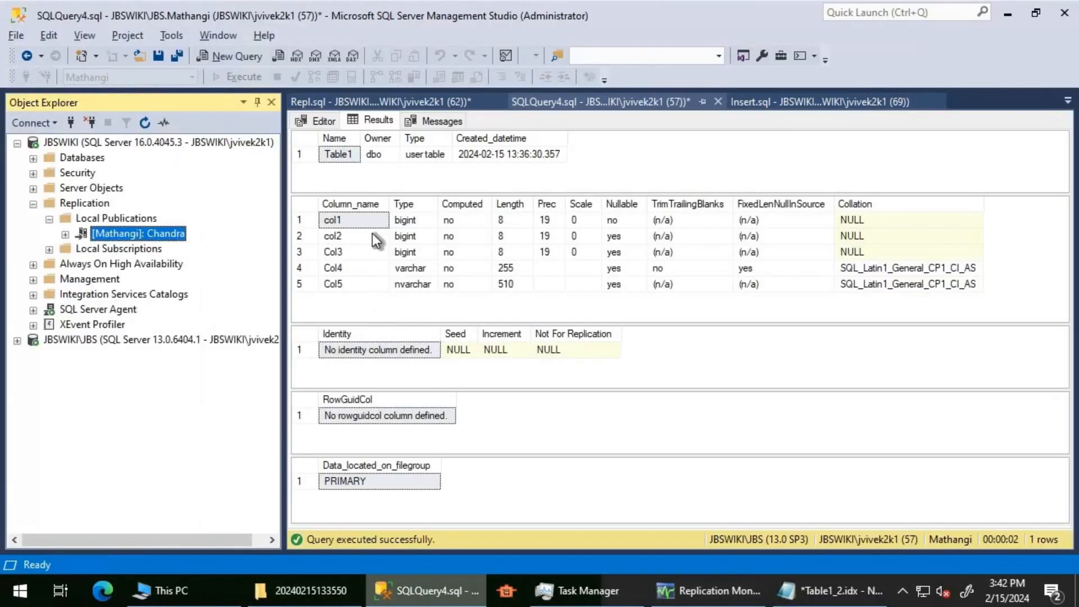
pyautogui.click(551, 105)
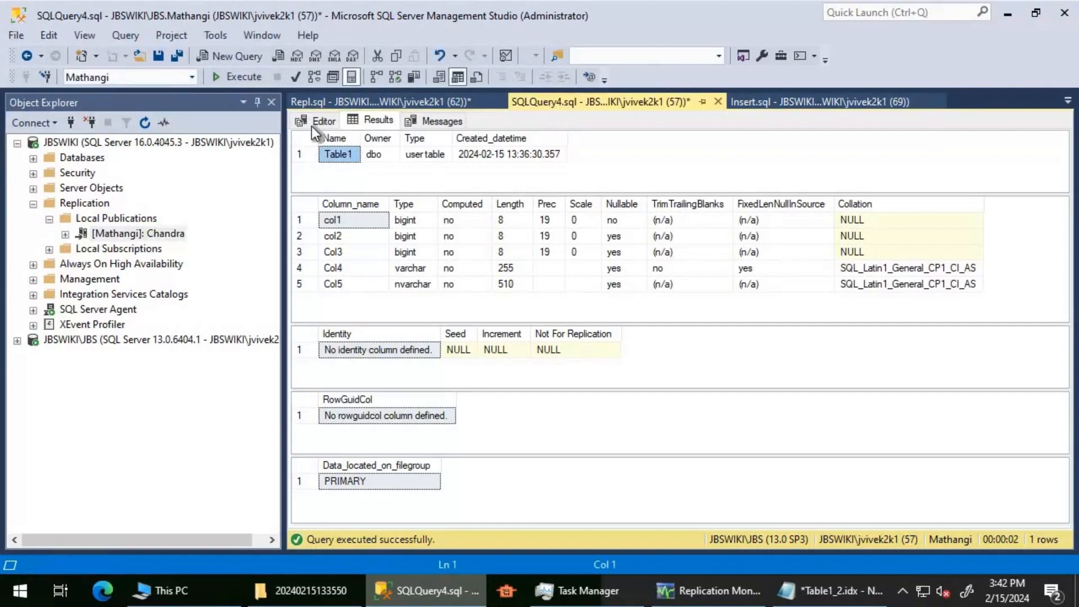
pyautogui.click(320, 121)
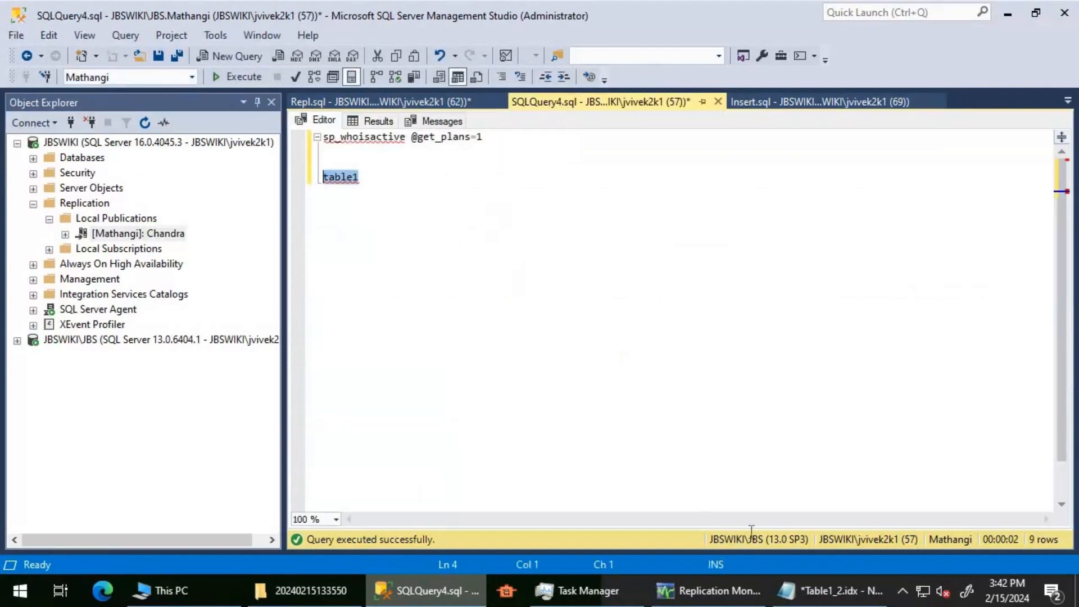
pyautogui.click(605, 312)
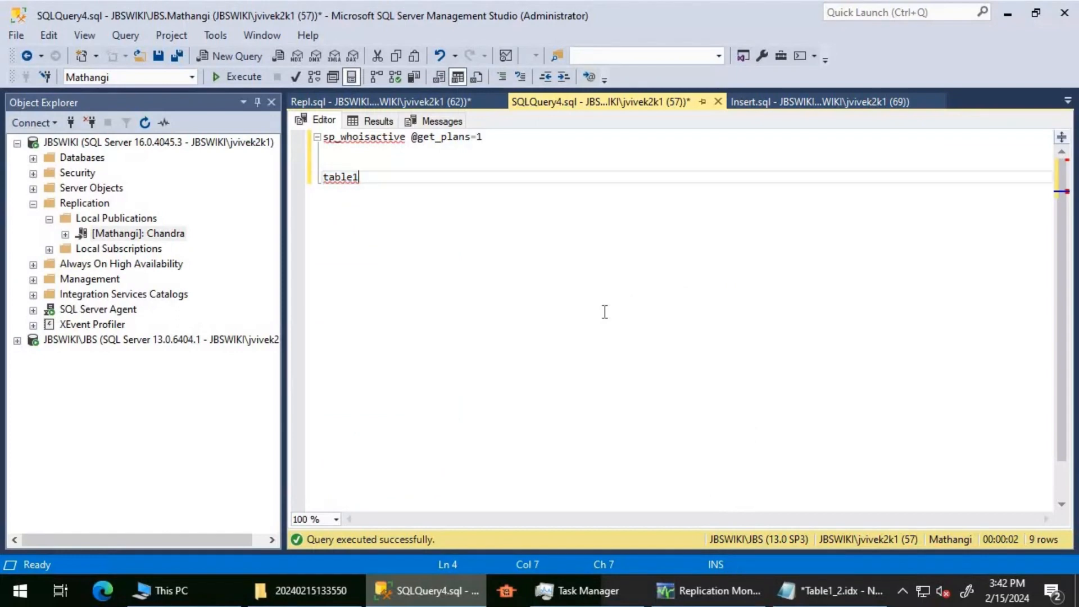
pyautogui.press('Return')
pyautogui.press('Return')
pyautogui.press('Return')
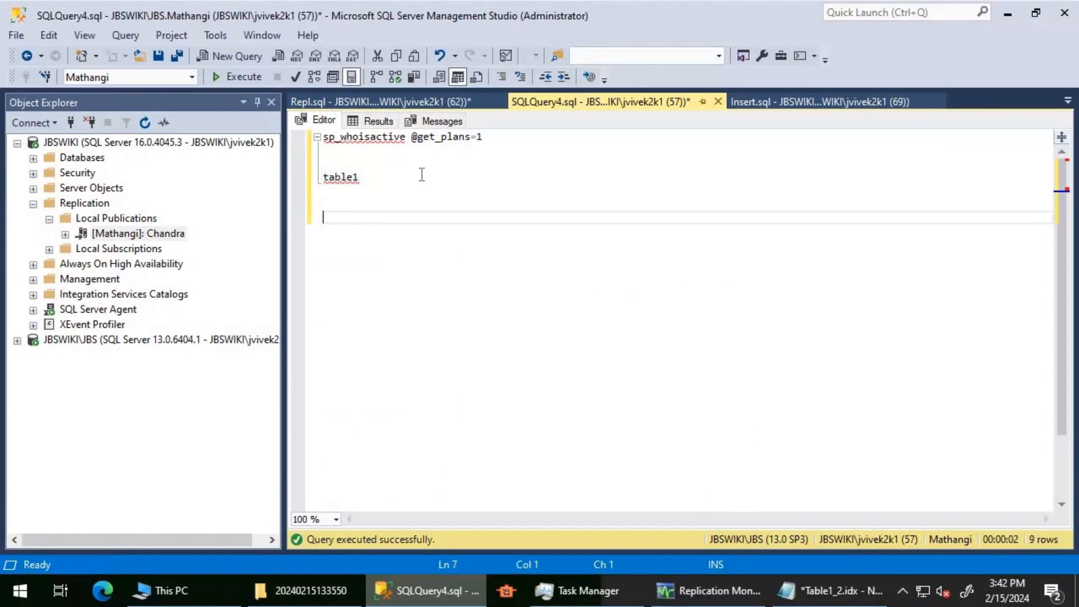
pyautogui.doubleClick(374, 139)
pyautogui.press('F5')
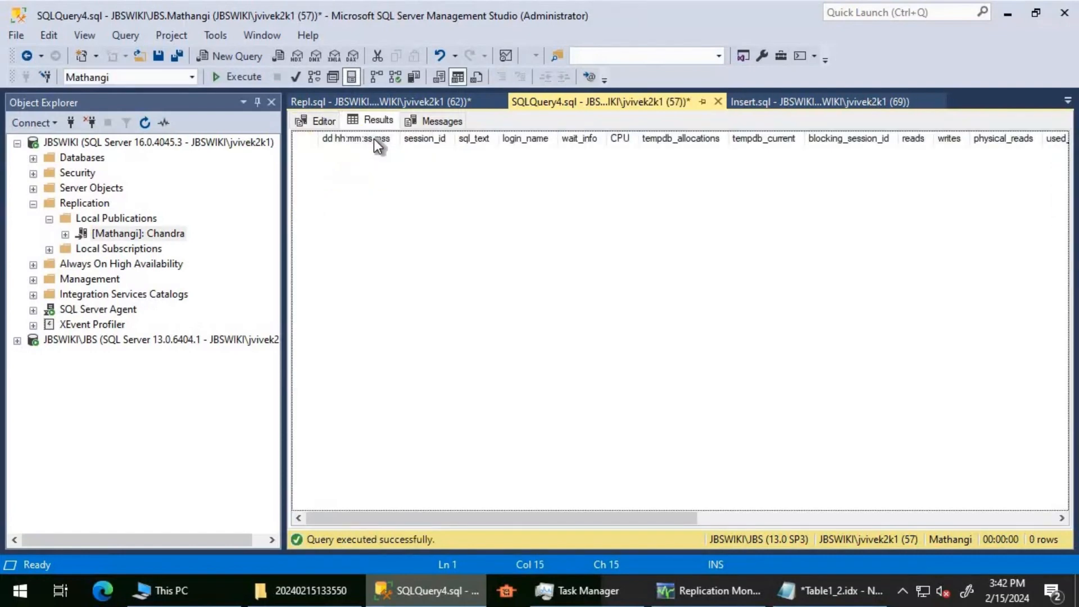
# - Paste the Table1_2.idx script into SQLQuery4.sql below table1 and try to run it to add Table1's clustered primary key on col1
pyautogui.click(320, 116)
pyautogui.click(490, 263)
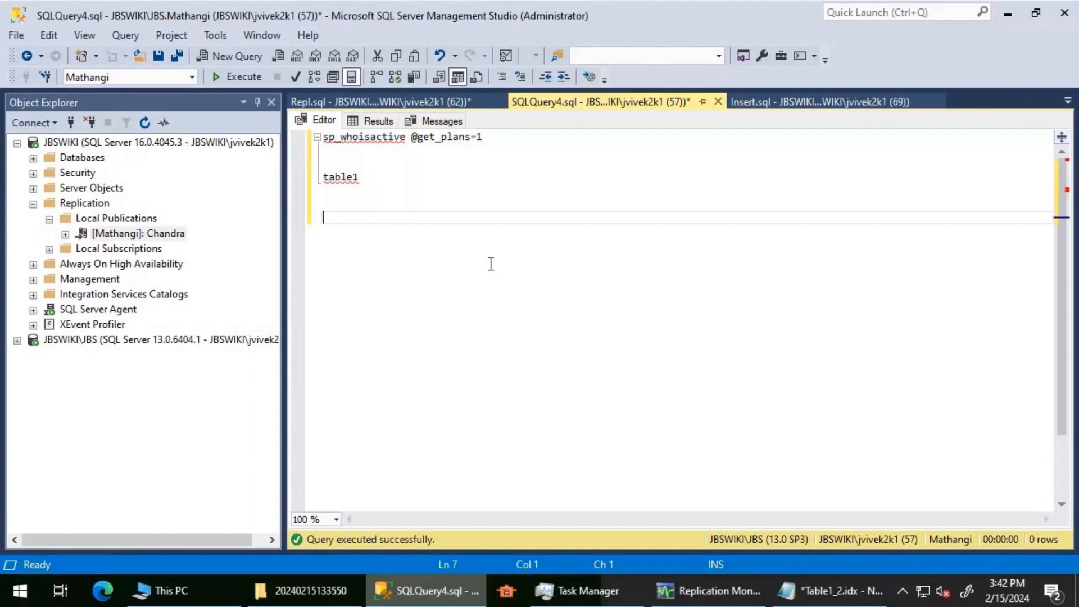
pyautogui.write('ALTER TABLE [dbo].[Table1] ADD CONSTRAINT [PK__Table1__357D0D3ED3457771] PRIMARY KEY CLUSTERED ([col1]) go')
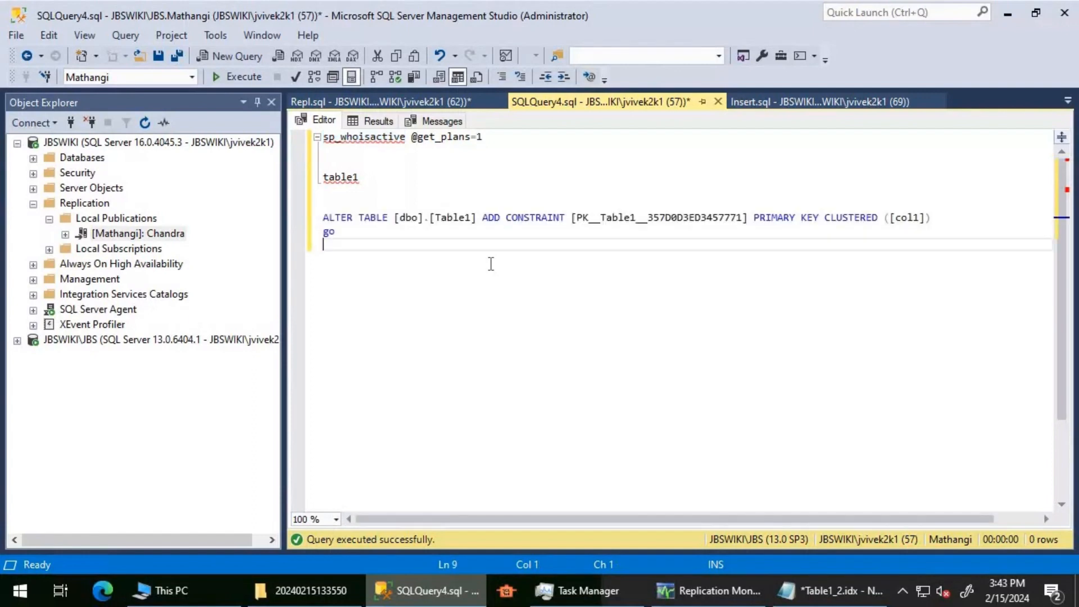
pyautogui.hotkey('shift', 'Up')
pyautogui.hotkey('shift', 'Up')
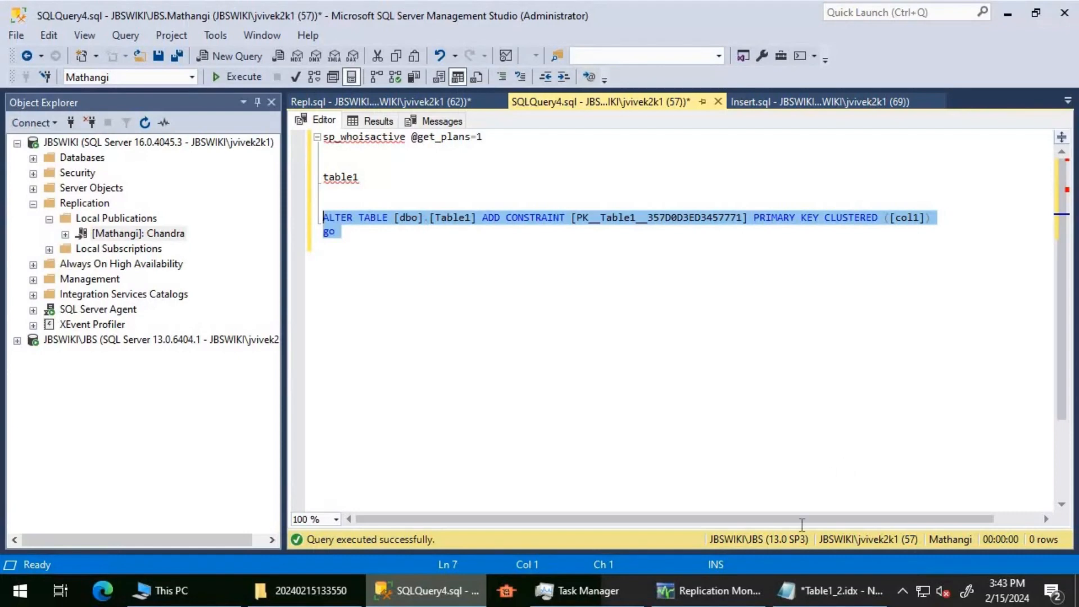
pyautogui.press('F5')
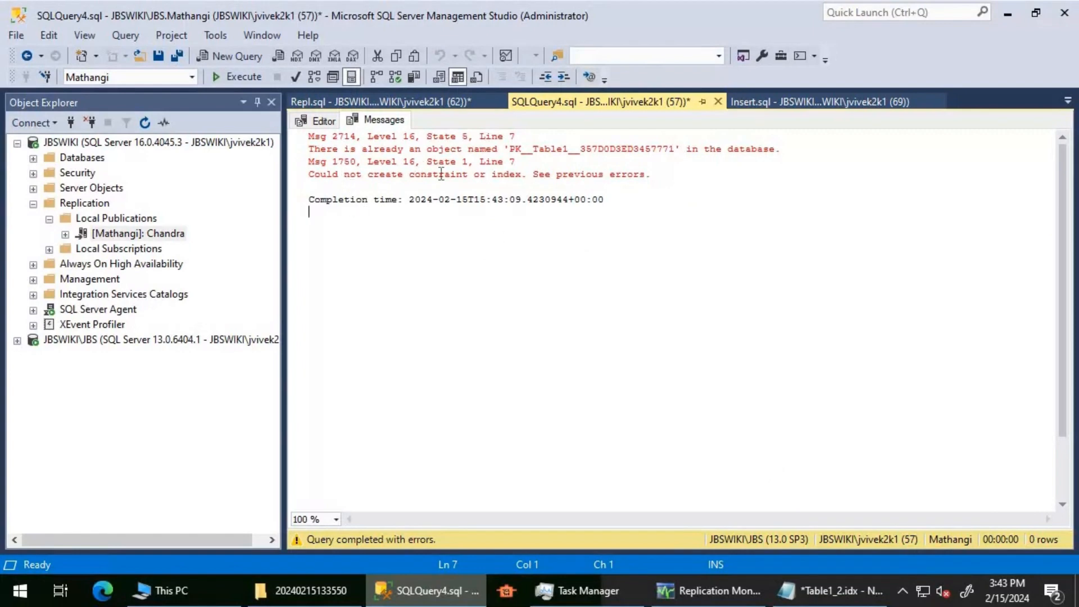
# - Add and run a query on sys.indexes joined with sys.tables that returns TableName and PK_Name where is_primary_key = 1
pyautogui.click(323, 128)
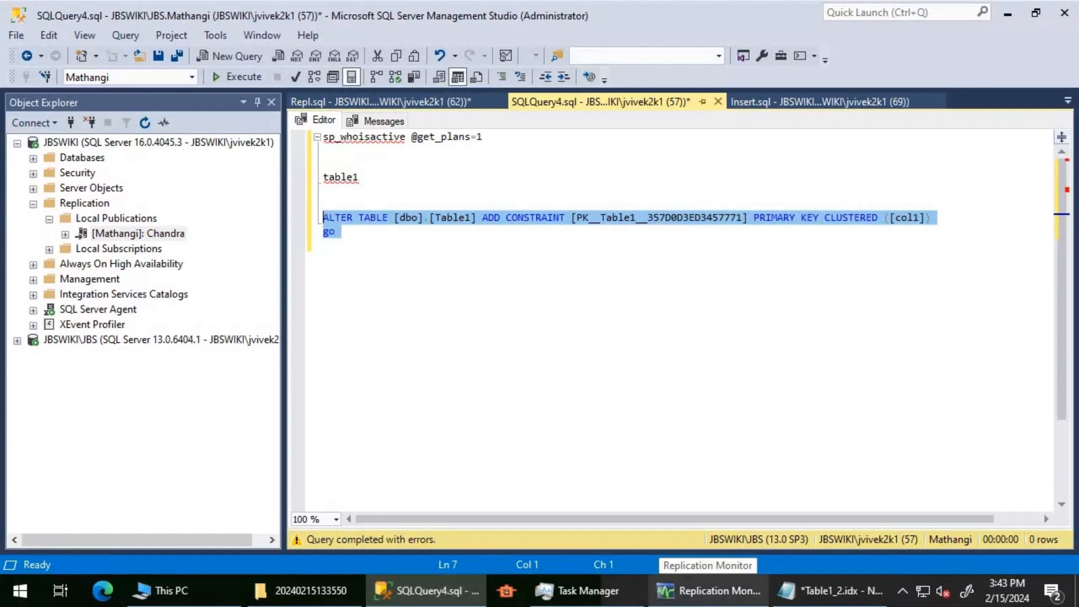
pyautogui.press('F5')
pyautogui.click(536, 262)
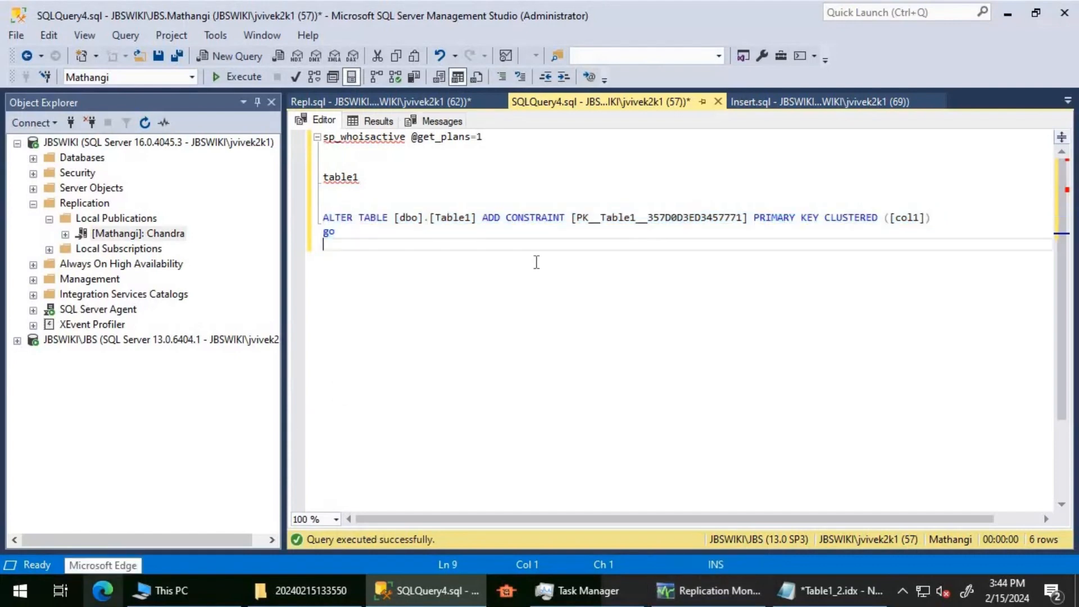
pyautogui.press('Return')
pyautogui.press('Return')
pyautogui.write('SELECT     t.name AS TableName,     ind.name AS PK_Name FROM     sys.indexes AS ind INNER JOIN     sys.tables AS t ON ind.object_id = t.object_id WHERE     ind.is_primary_key = 1;')
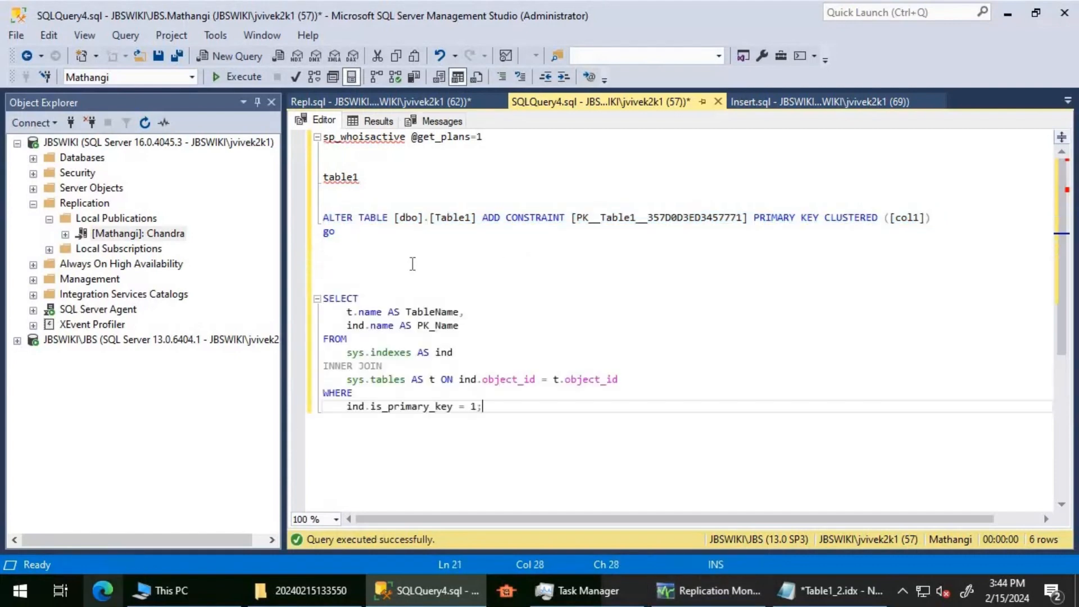
pyautogui.keyDown('shift'); pyautogui.click(412, 263); pyautogui.keyUp('shift')
pyautogui.press('F5')
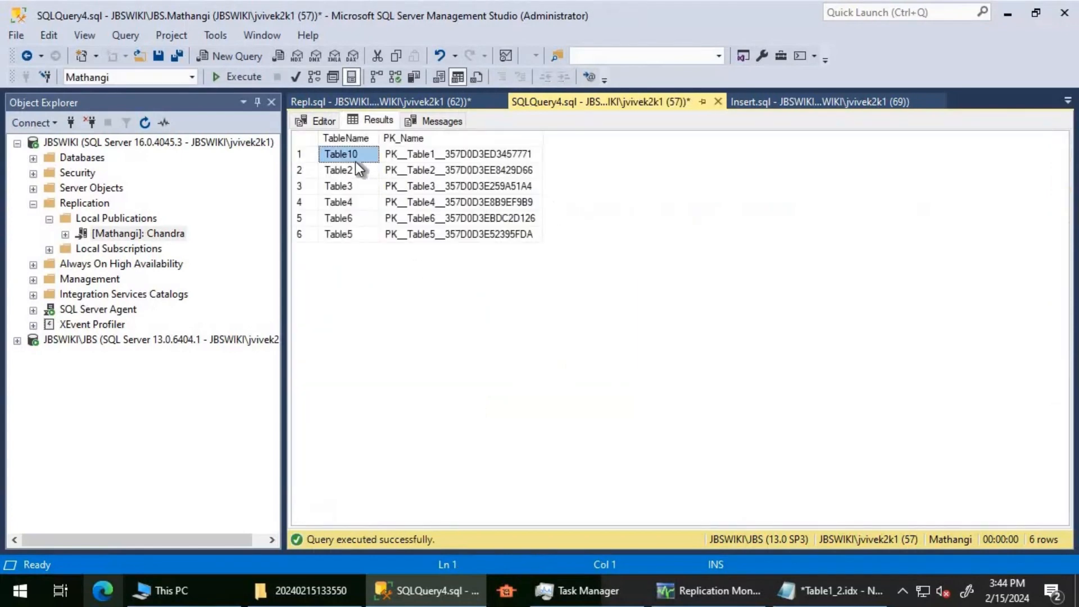
# - Copy Table10's key name PK__Table1__357D0D3ED3457771 from the results, put it below the ALTER TABLE script, recopy it and remove that line's text
pyautogui.click(416, 160)
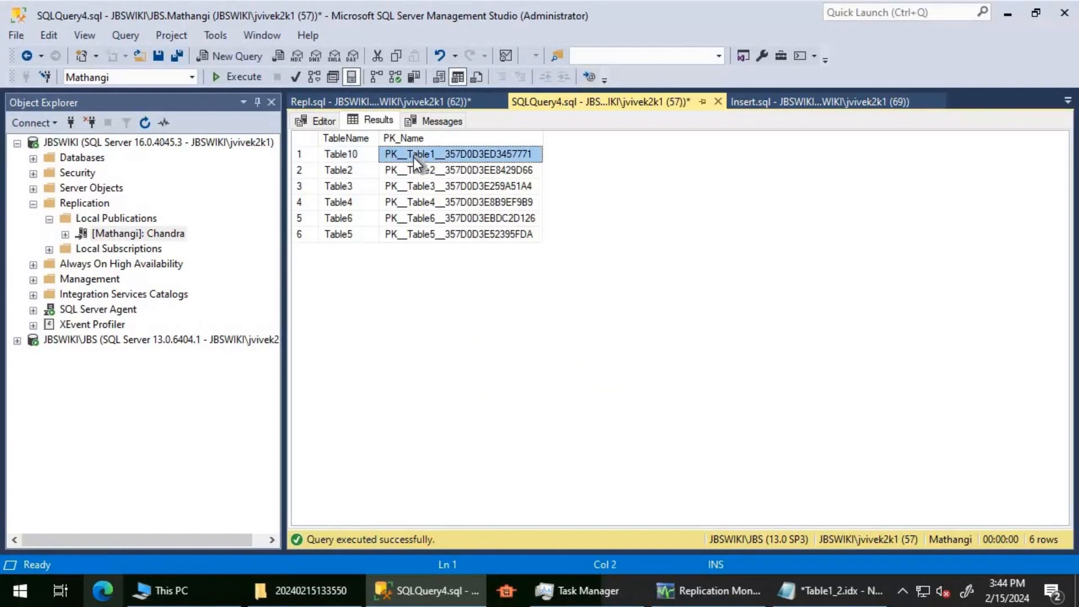
pyautogui.click(313, 121)
pyautogui.click(476, 242)
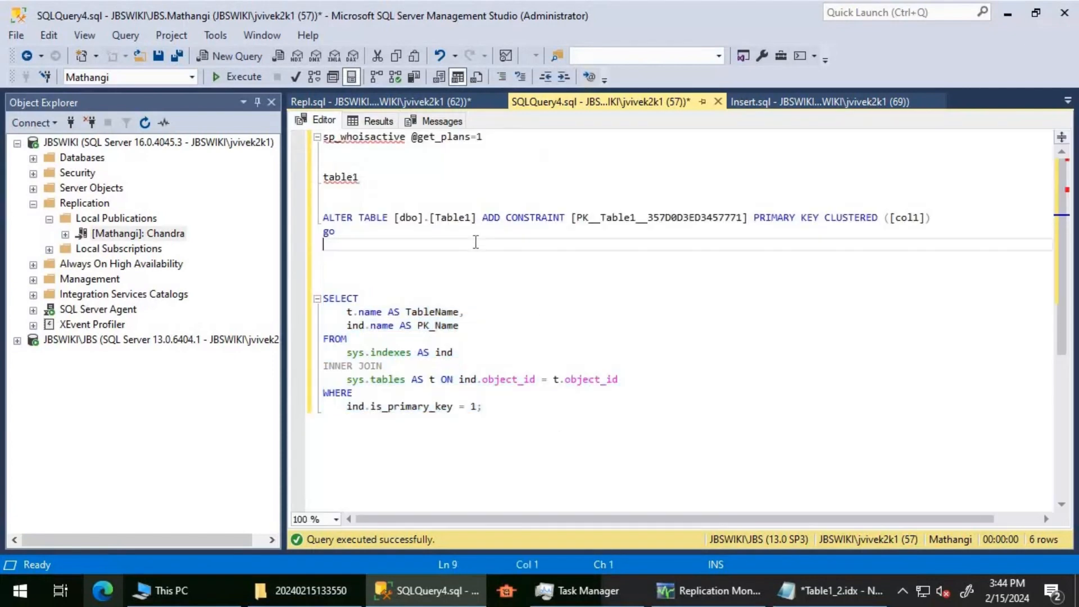
pyautogui.write('PK__Table1__357D0D3ED3457771')
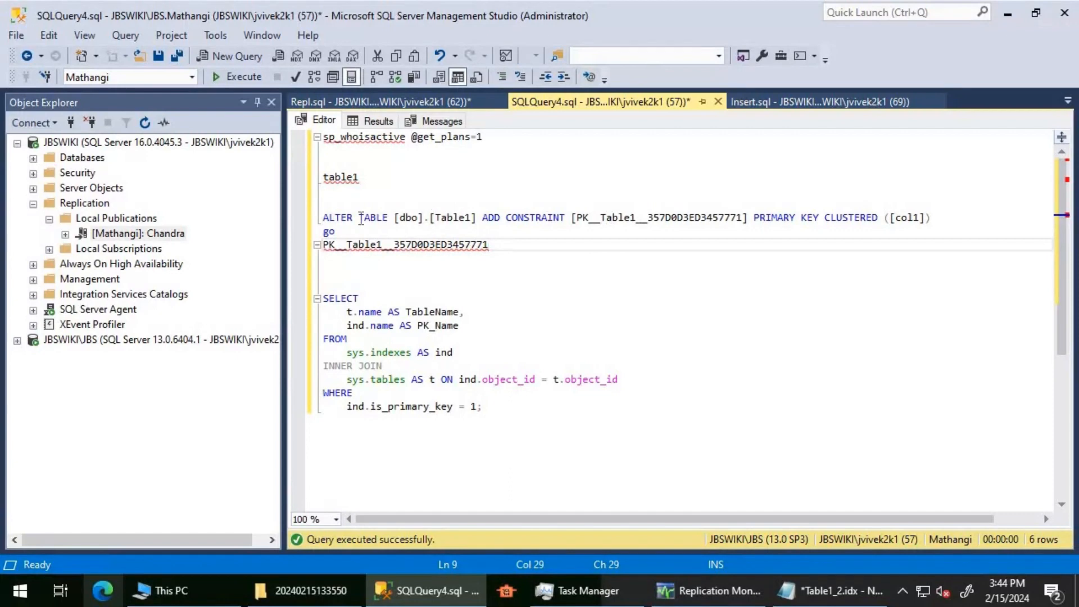
pyautogui.moveTo(485, 239)
pyautogui.hotkey('shift', 'Home')
pyautogui.hotkey('ctrl', 'c')
pyautogui.press('Delete')
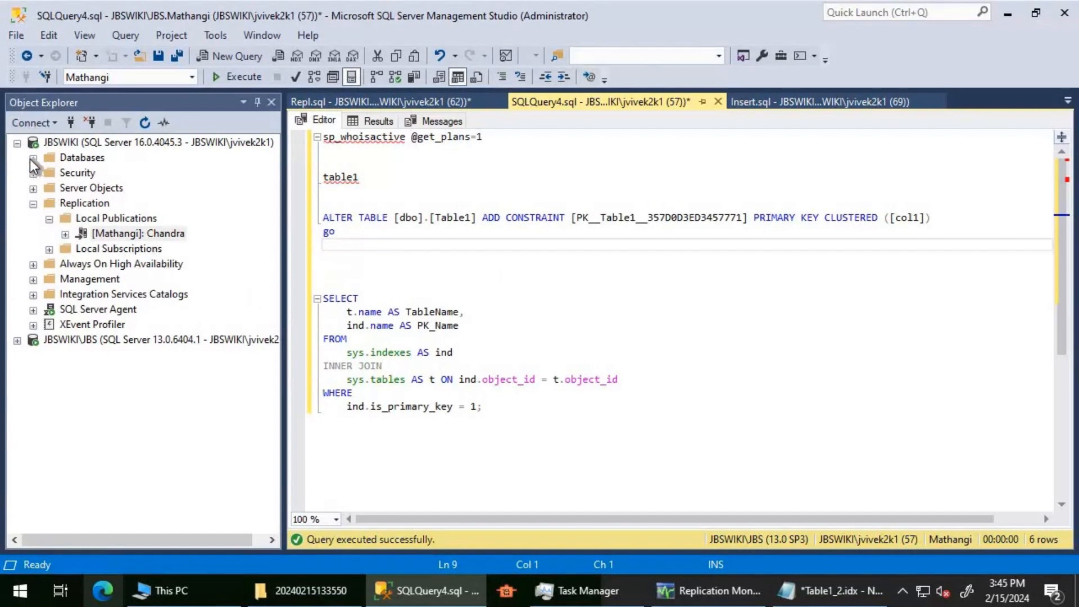
# - Delete the key PK__Table1__357D0D3ED3457771 from dbo.Table10 in the Mathangi database on JBSWIKI\JBS
pyautogui.click(22, 343)
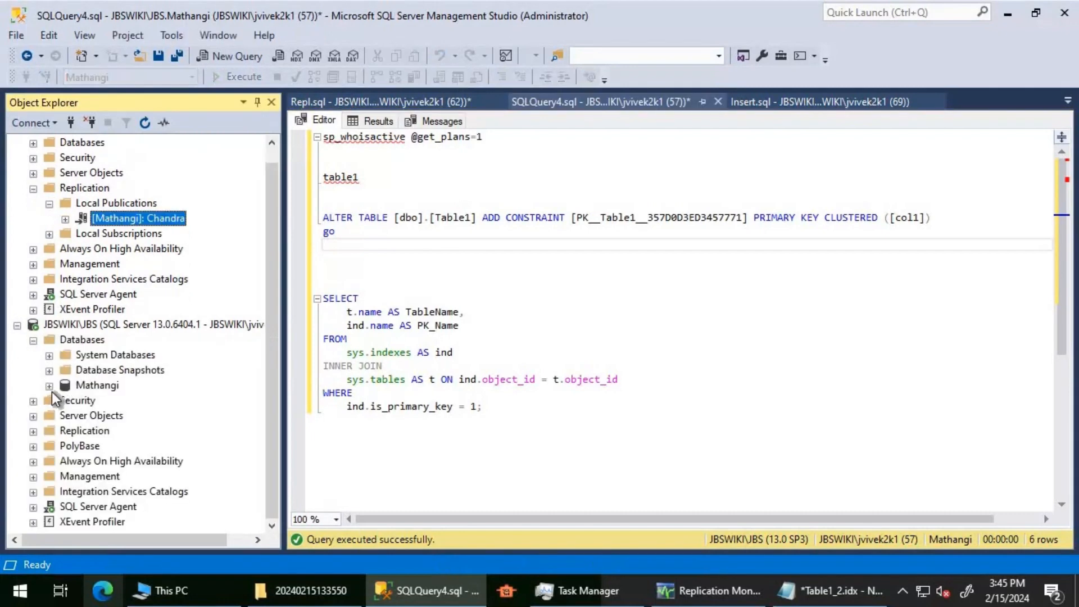
pyautogui.click(51, 388)
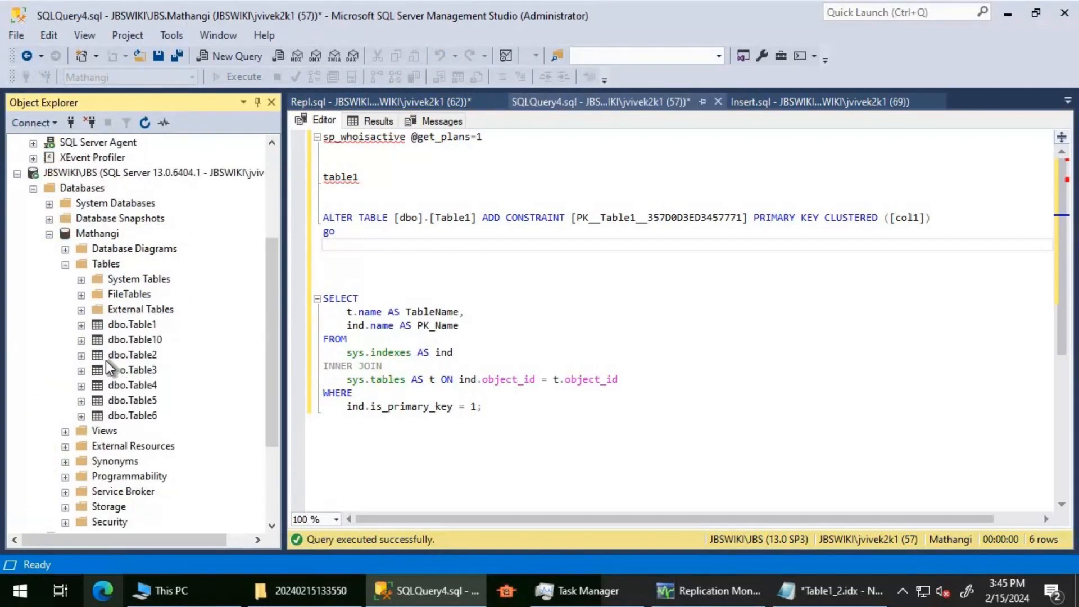
pyautogui.click(82, 340)
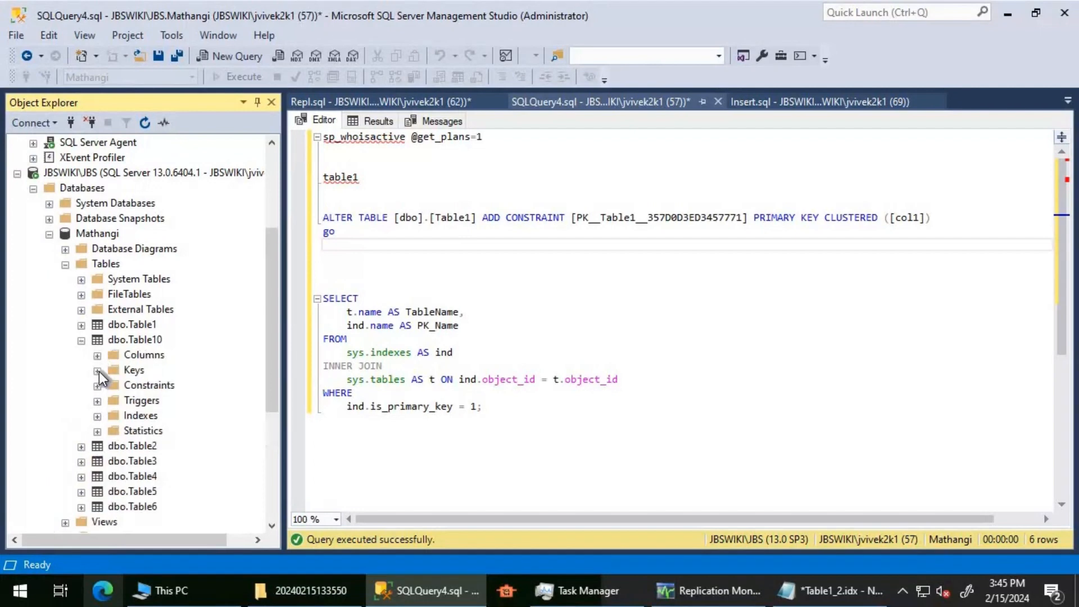
pyautogui.click(97, 371)
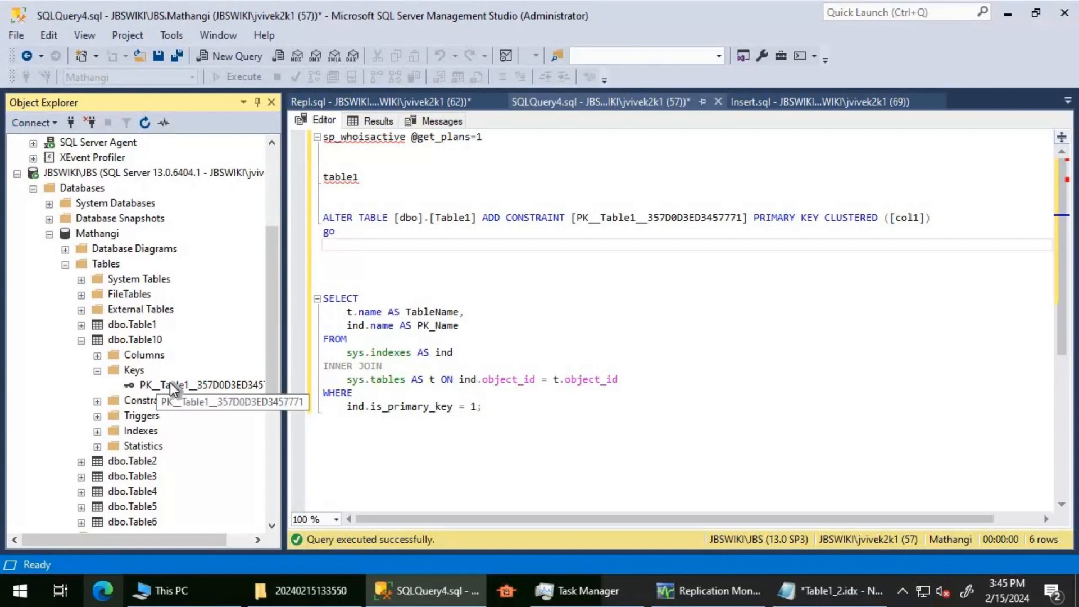
pyautogui.rightClick(170, 383)
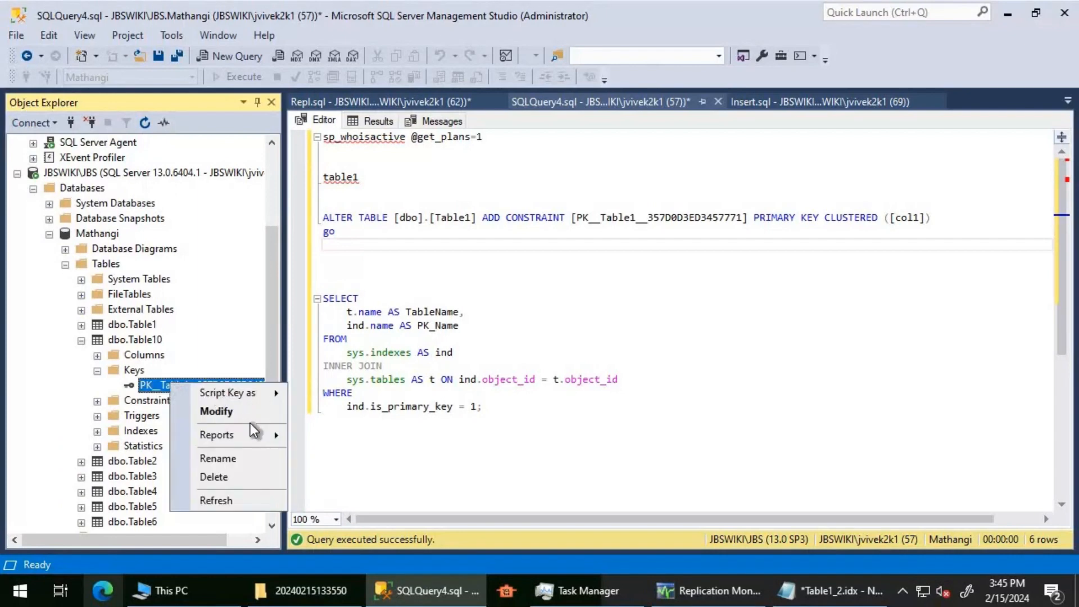
pyautogui.click(238, 474)
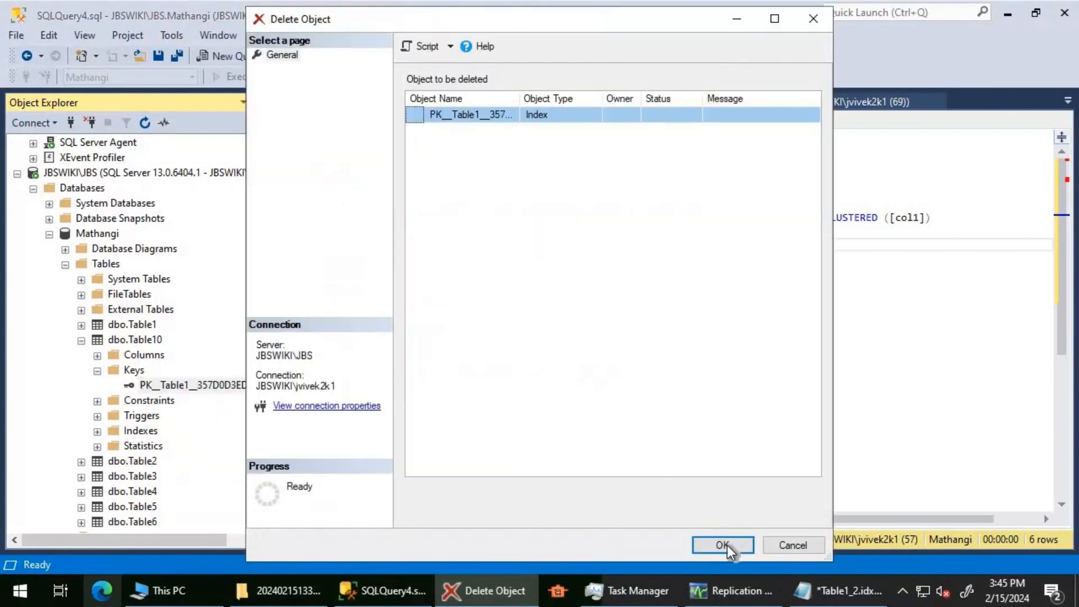
pyautogui.press('Return')
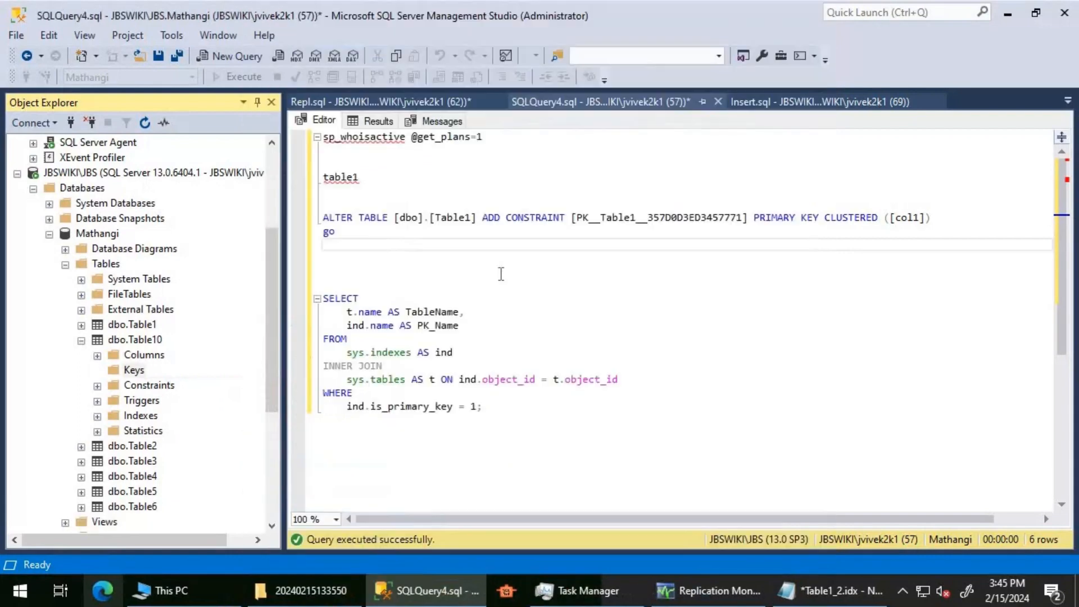
# - Duplicate the Table1 ALTER TABLE script with its go line between the original and the SELECT query
pyautogui.click(470, 270)
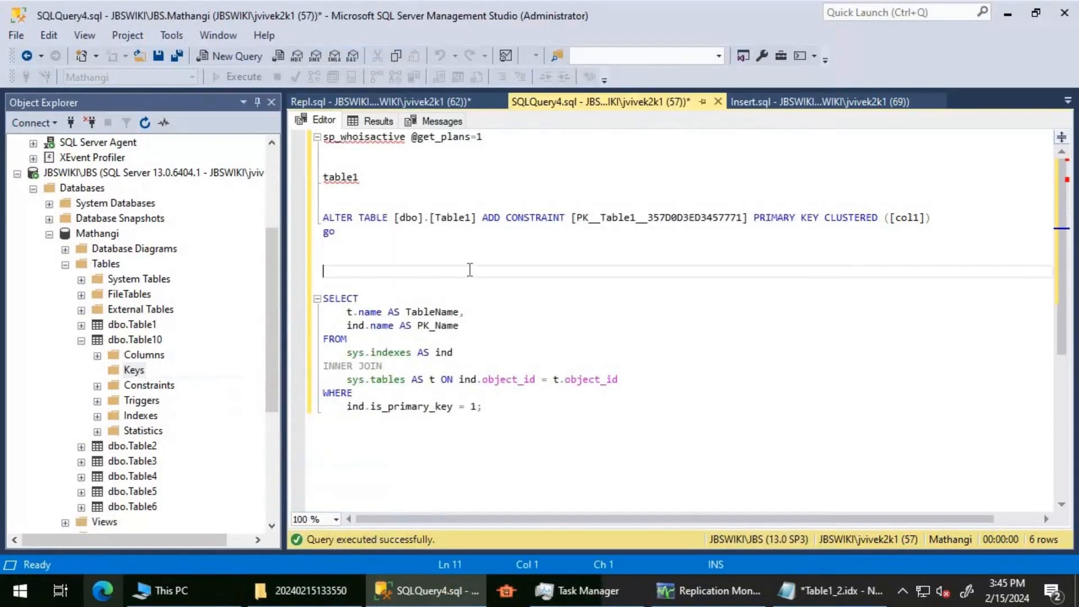
pyautogui.hotkey('ctrl', 'v')
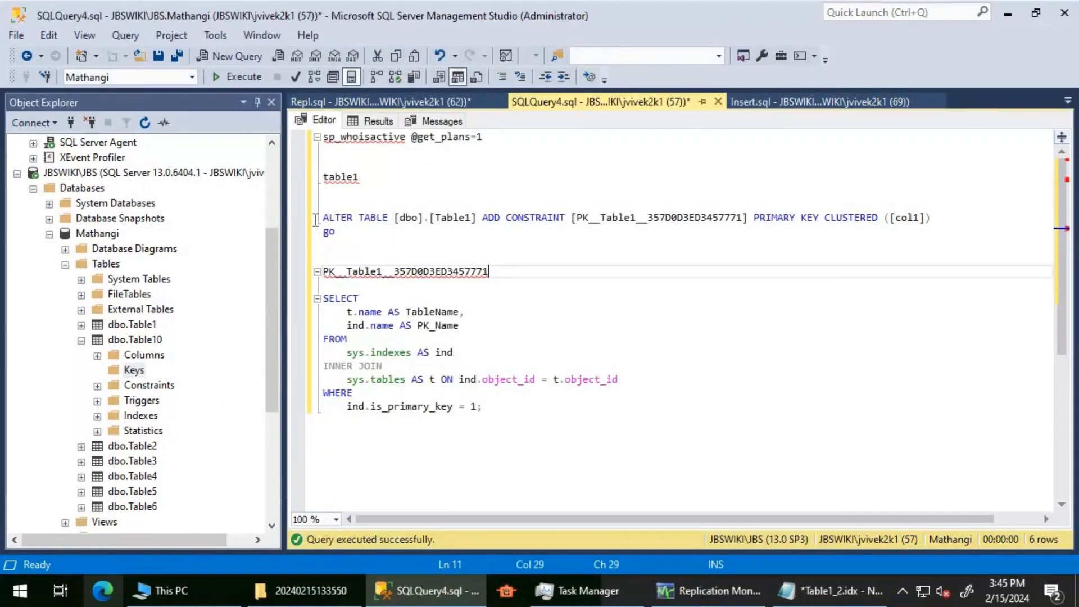
pyautogui.moveTo(350, 234); pyautogui.dragTo(317, 220)
pyautogui.hotkey('ctrl', 'c')
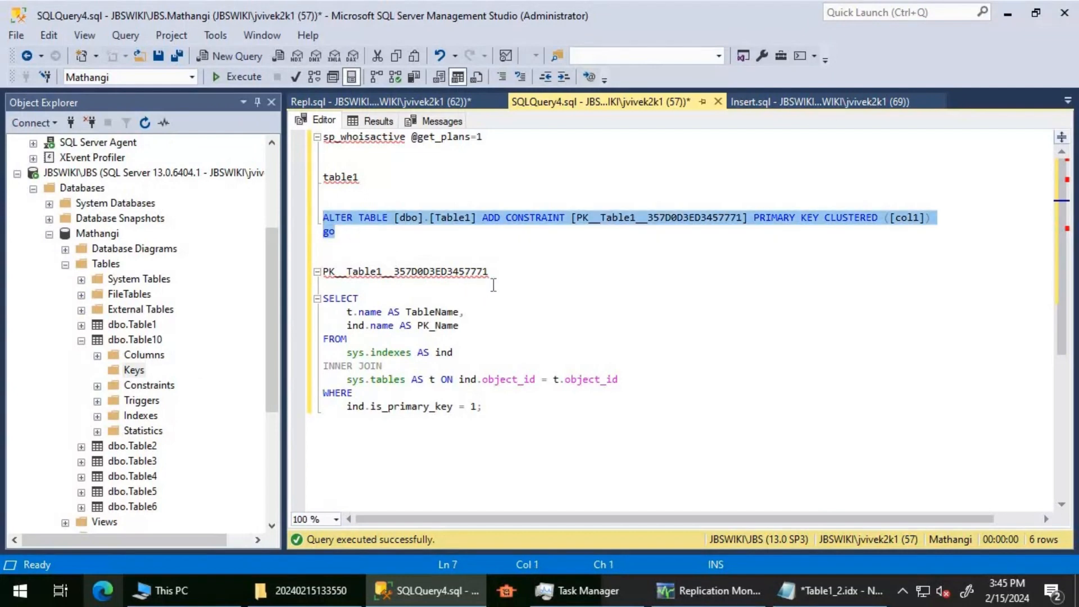
pyautogui.moveTo(490, 272); pyautogui.dragTo(322, 272)
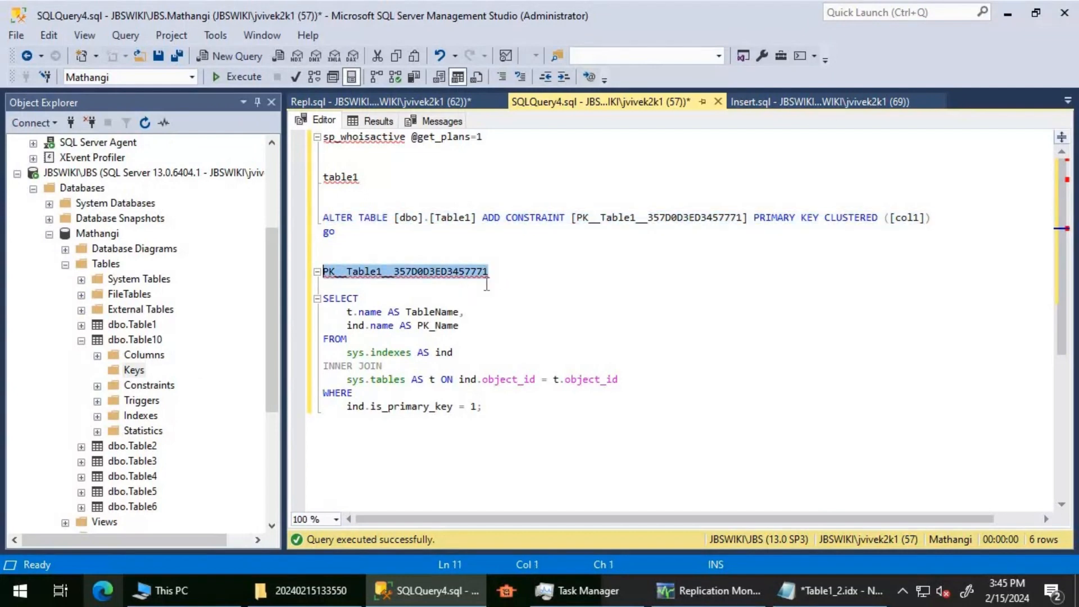
pyautogui.hotkey('ctrl', 'v')
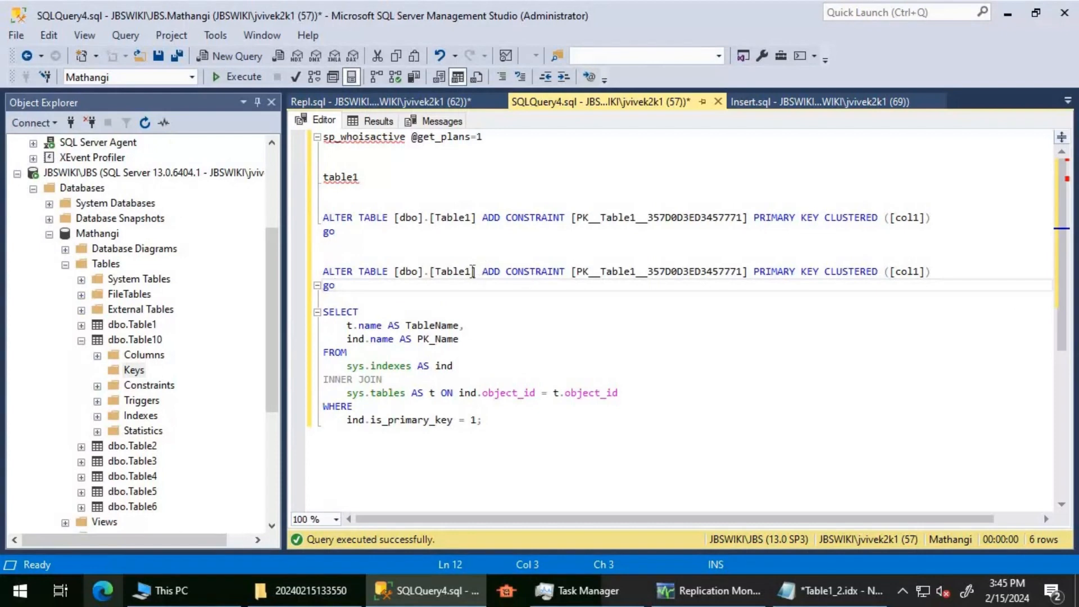
# - Change the duplicated script to target Table10 with the constraint name PK__Table10__357D0D3ED3457771, and run only that script
pyautogui.click(474, 270)
pyautogui.write('0')
pyautogui.click(640, 271)
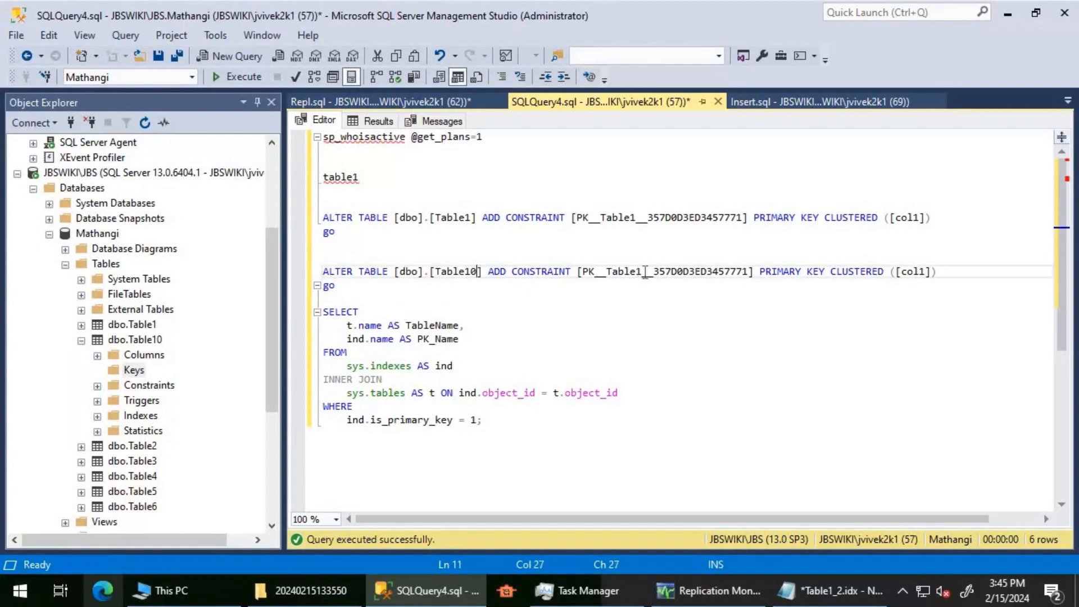
pyautogui.write('0')
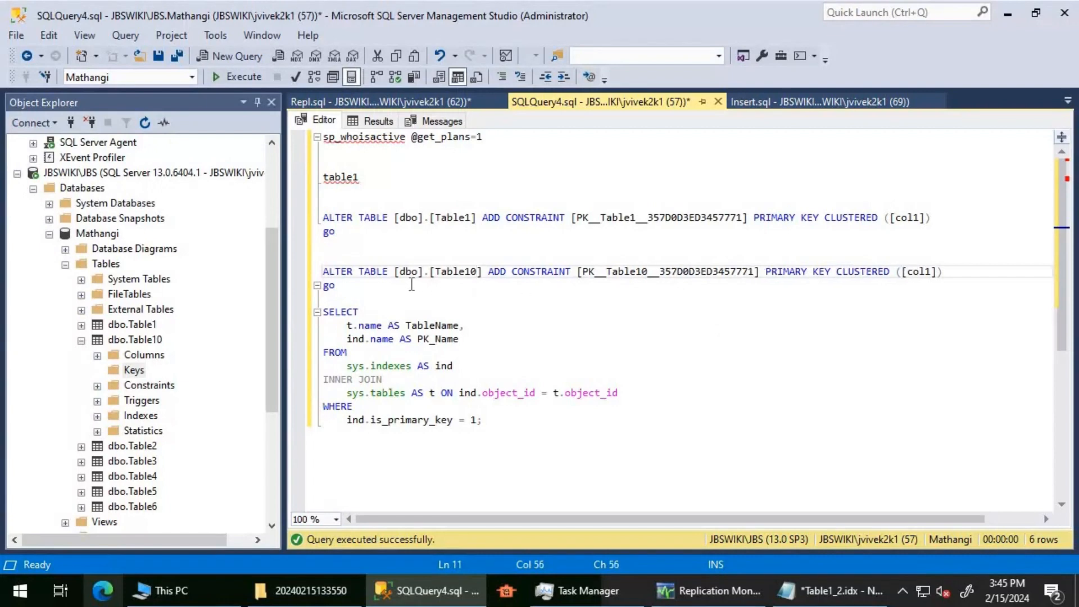
pyautogui.press('Down')
pyautogui.keyDown('shift'); pyautogui.click(296, 276); pyautogui.keyUp('shift')
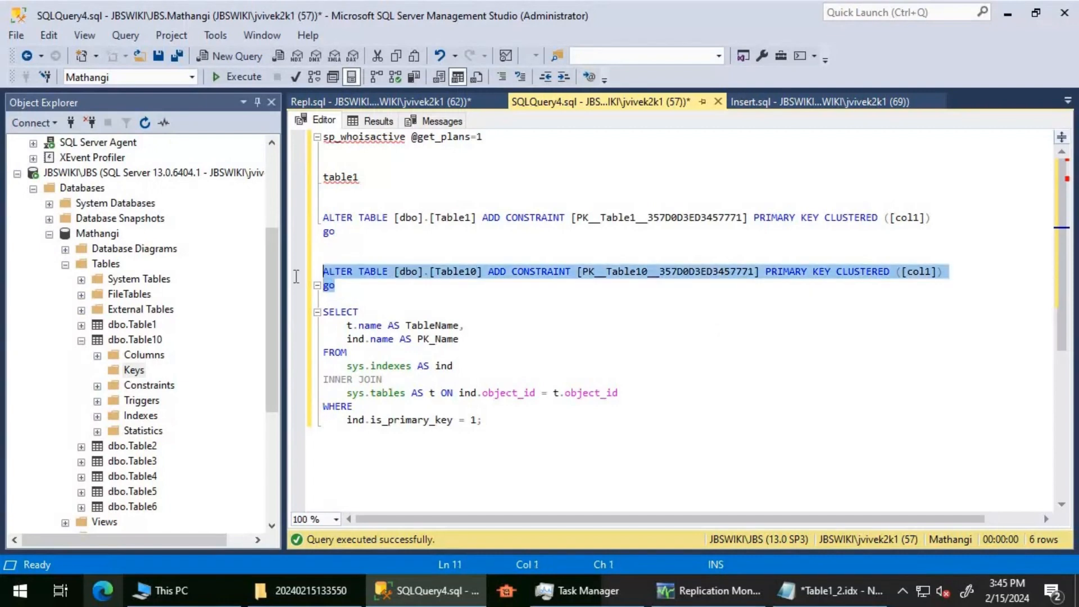
pyautogui.press('F5')
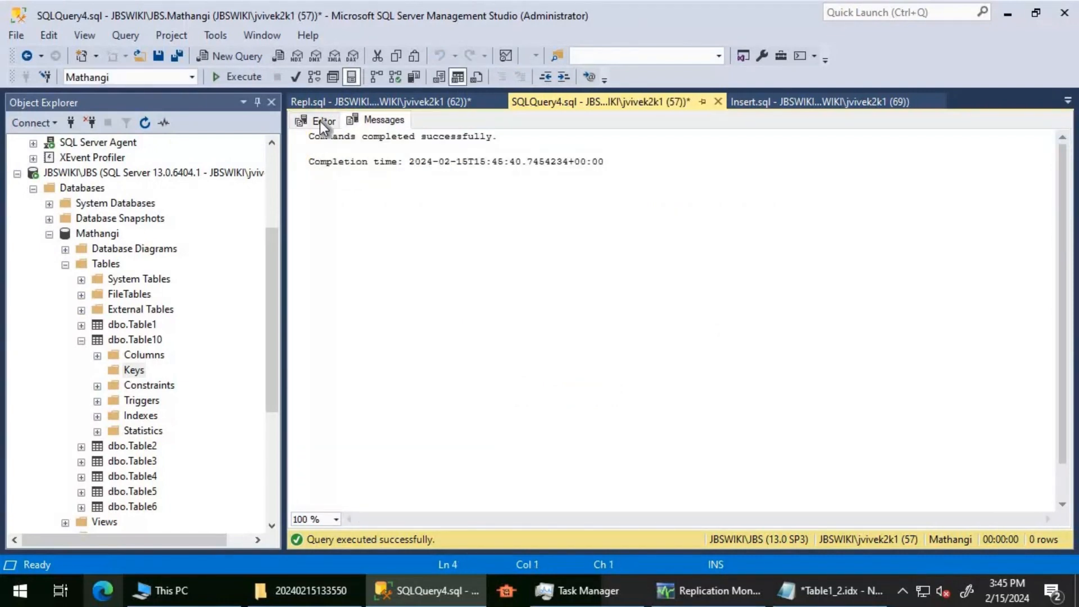
# - Run the ALTER TABLE script that adds Table1's clustered primary key on col1, and display Table1's definition to check its index and constraint
pyautogui.click(321, 122)
pyautogui.moveTo(324, 245); pyautogui.dragTo(306, 218)
pyautogui.press('F5')
pyautogui.click(322, 126)
pyautogui.doubleClick(449, 218)
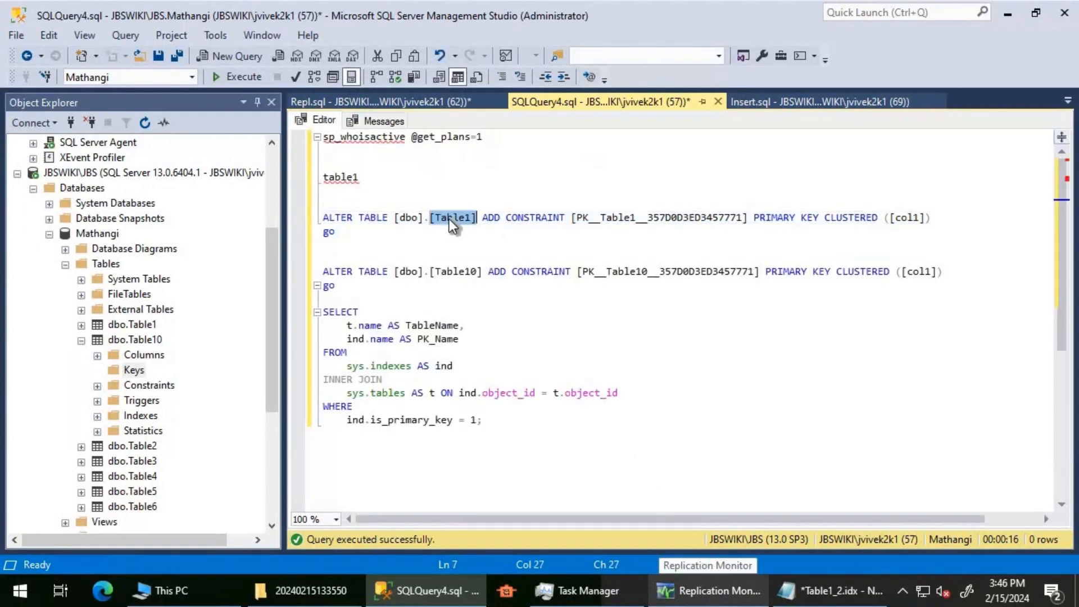
pyautogui.hotkey('alt', 'F1')
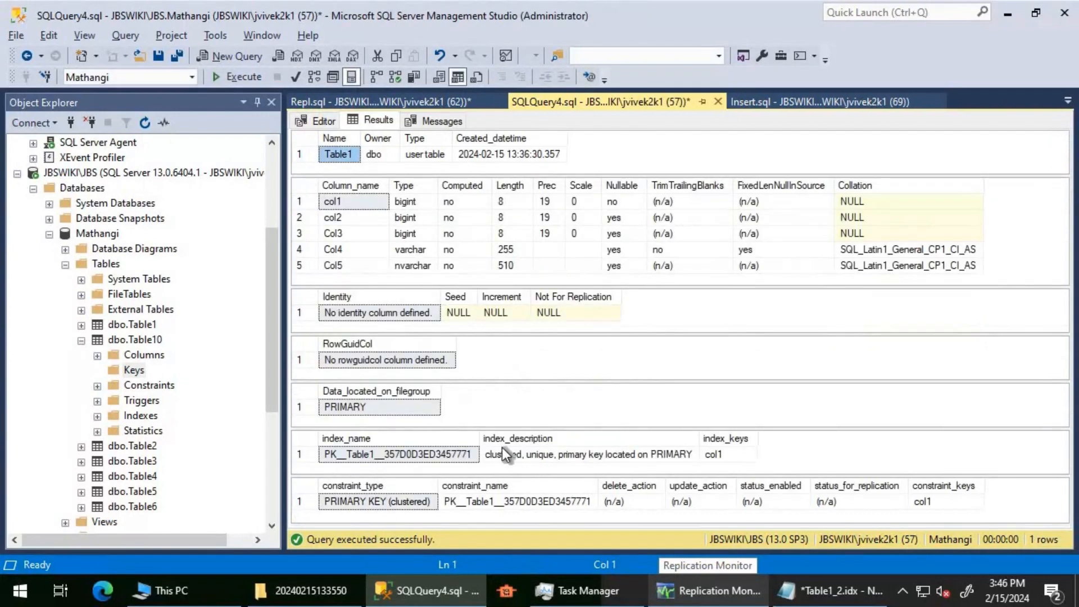
# - Switch to Replication Monitor, start synchronizing the [JBSWIKI\JBS].[Mathangi] subscription, and refresh the publication's status
pyautogui.click(710, 590)
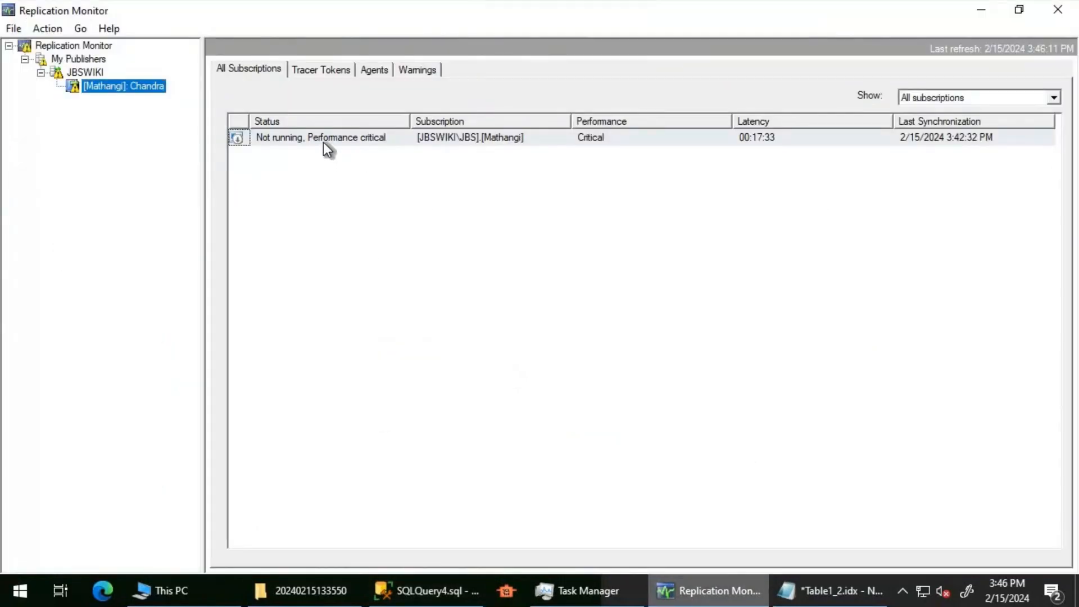
pyautogui.rightClick(323, 144)
pyautogui.click(368, 171)
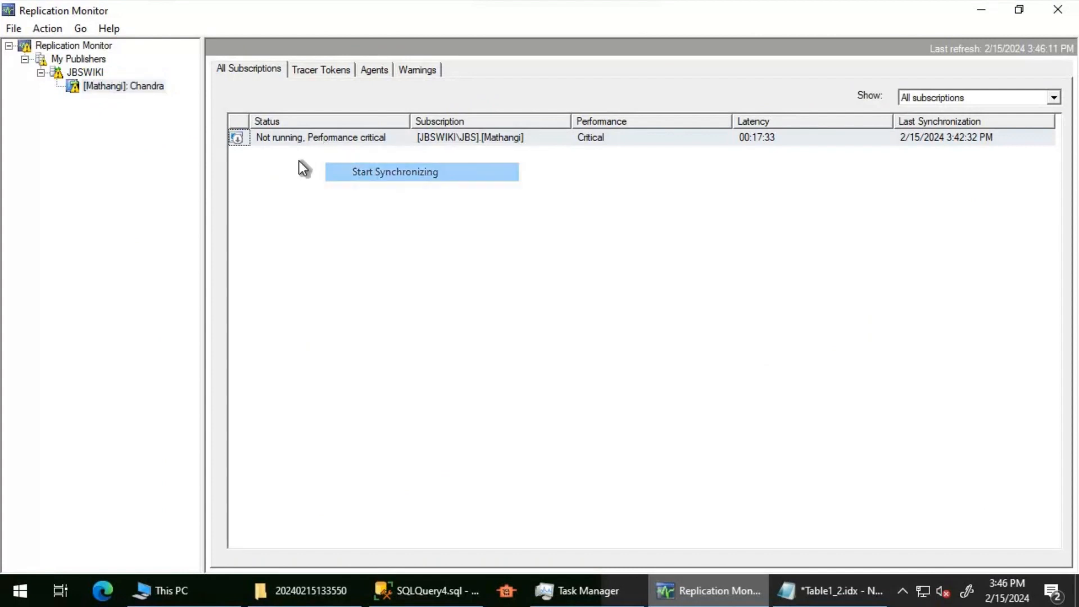
pyautogui.rightClick(150, 89)
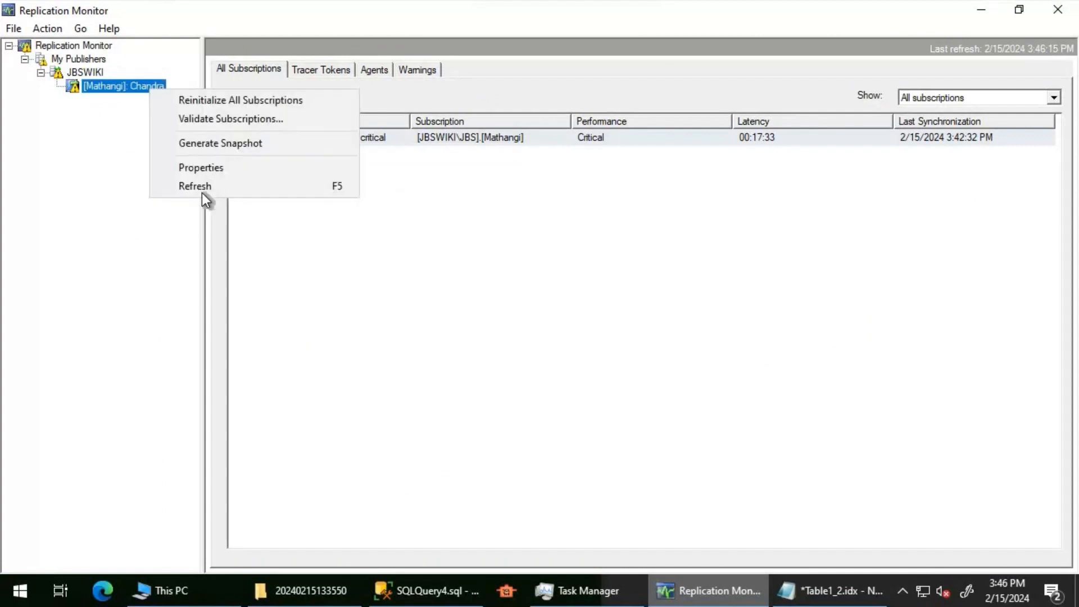
pyautogui.click(272, 188)
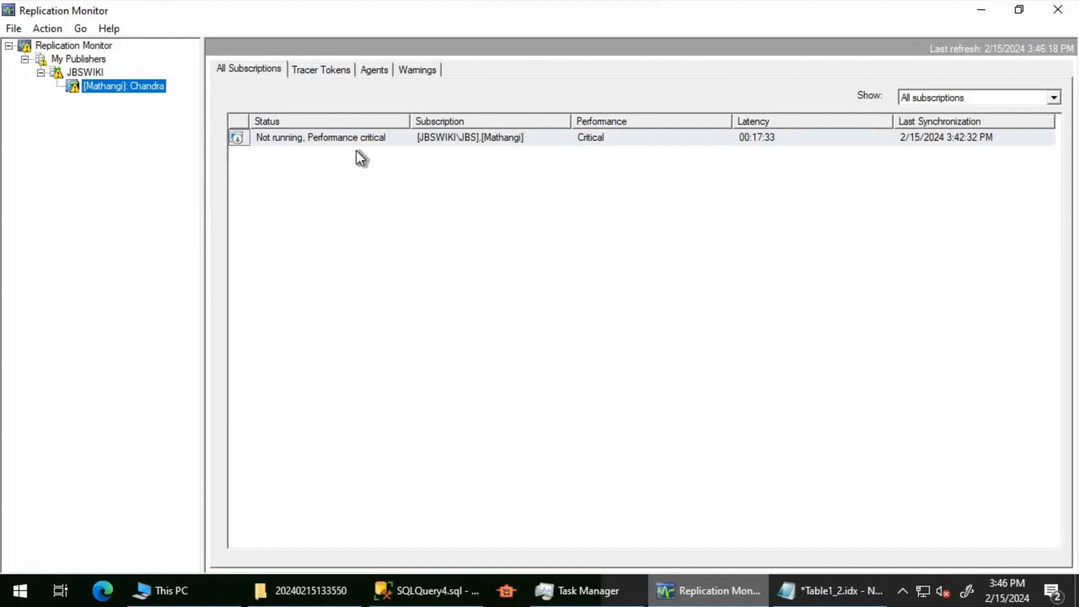
pyautogui.rightClick(121, 84)
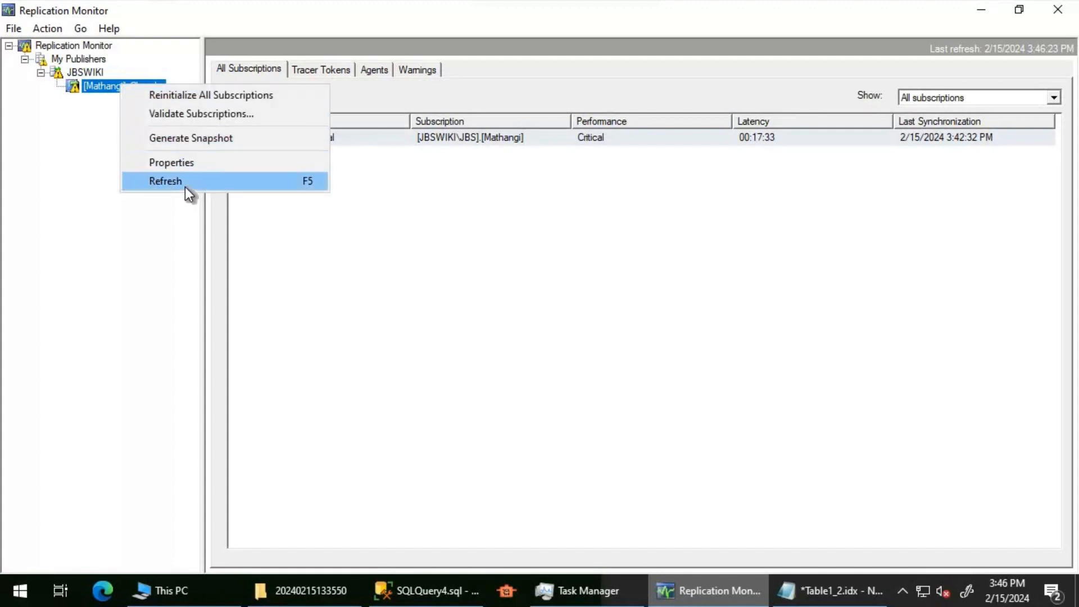
pyautogui.click(184, 187)
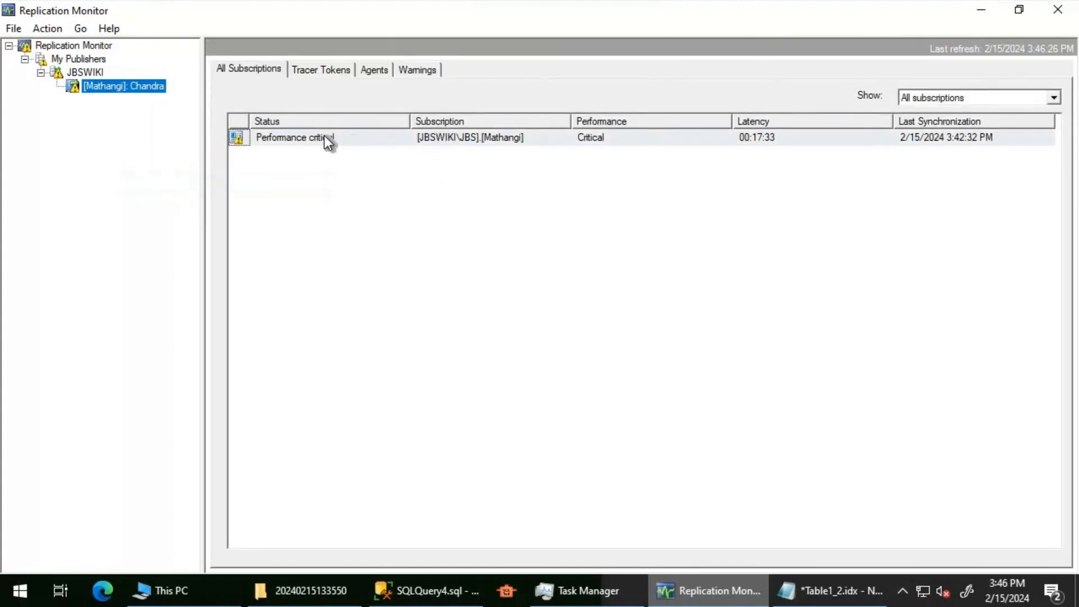
# - Examine the subscription's Distributor To Subscriber History twice for the running session's delivered commands, closing the details each time
pyautogui.rightClick(323, 136)
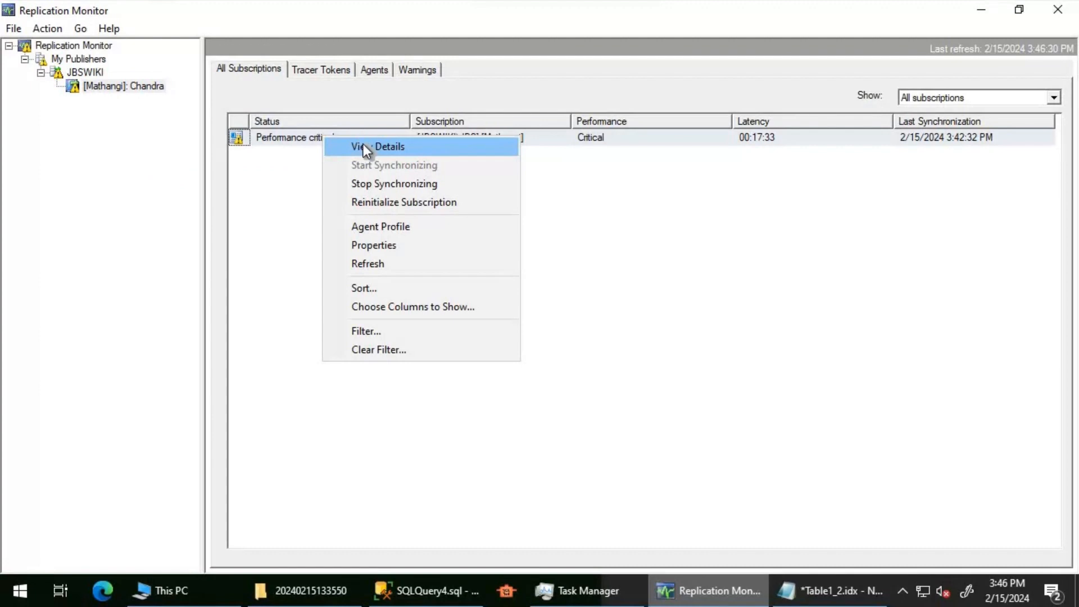
pyautogui.click(363, 145)
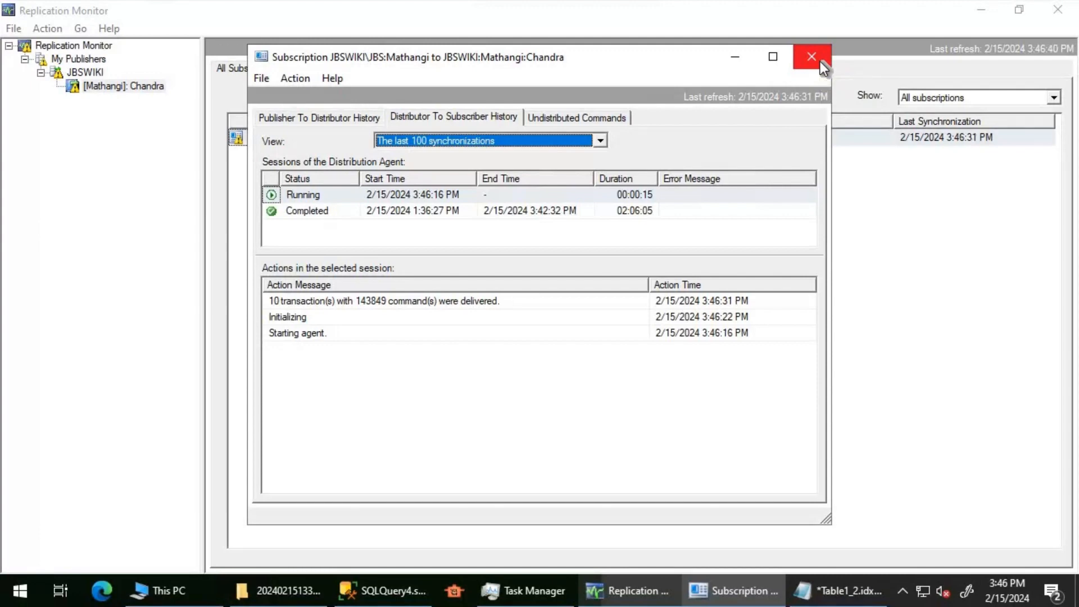
pyautogui.click(811, 57)
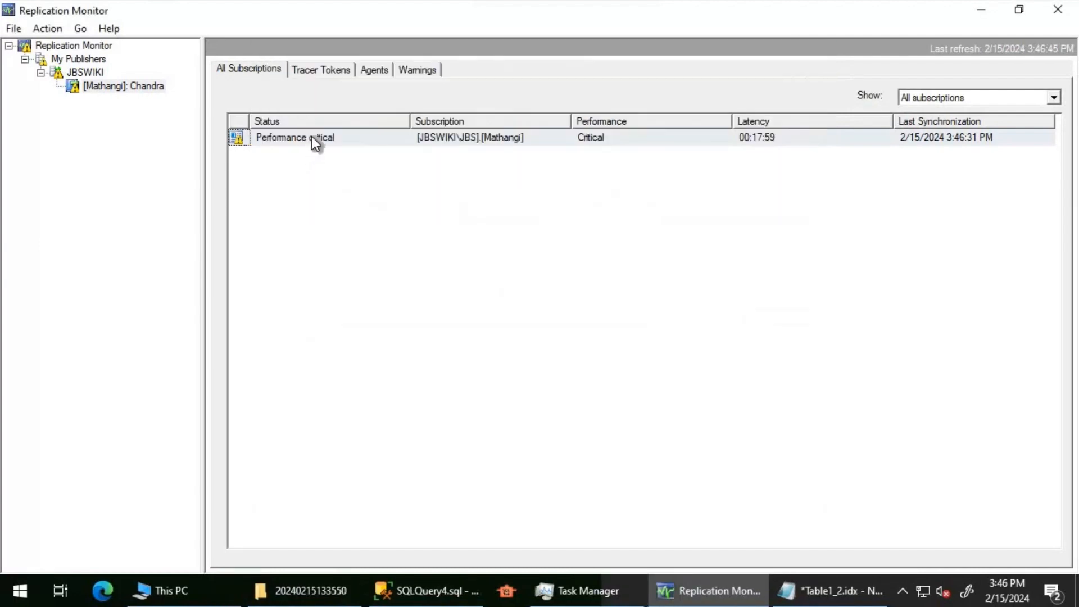
pyautogui.rightClick(312, 136)
pyautogui.press('Return')
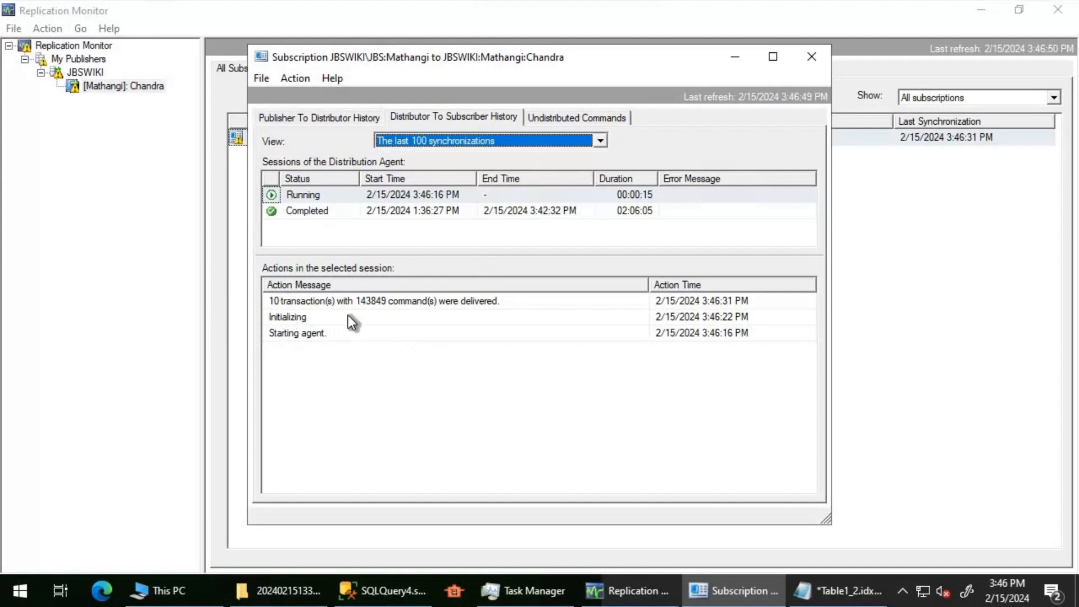
pyautogui.click(812, 55)
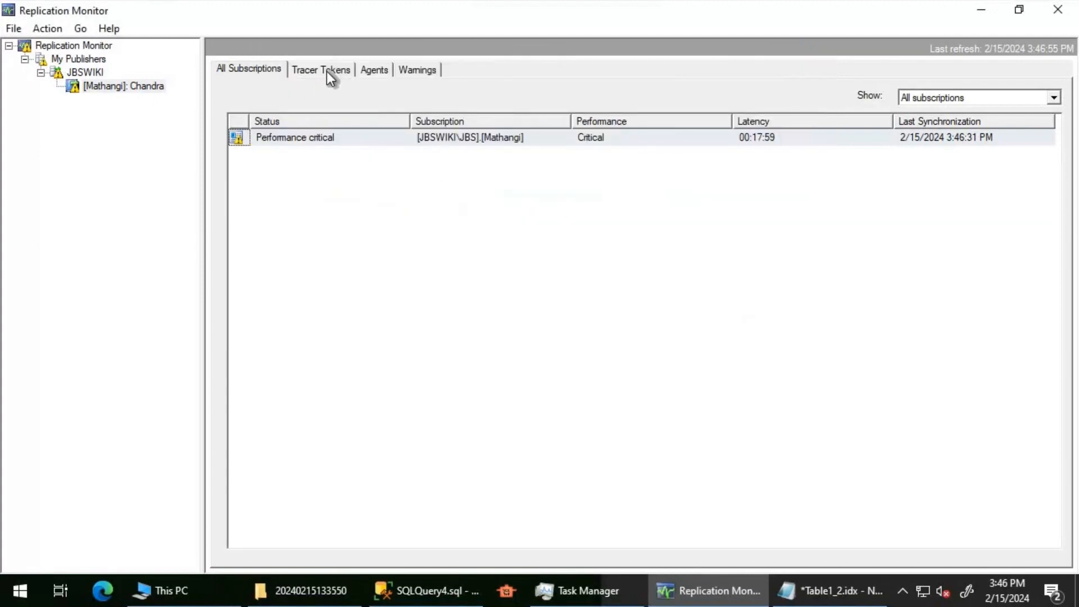
# - Insert a tracer token for the Mathangi publication to measure its replication latency
pyautogui.click(326, 72)
pyautogui.click(284, 150)
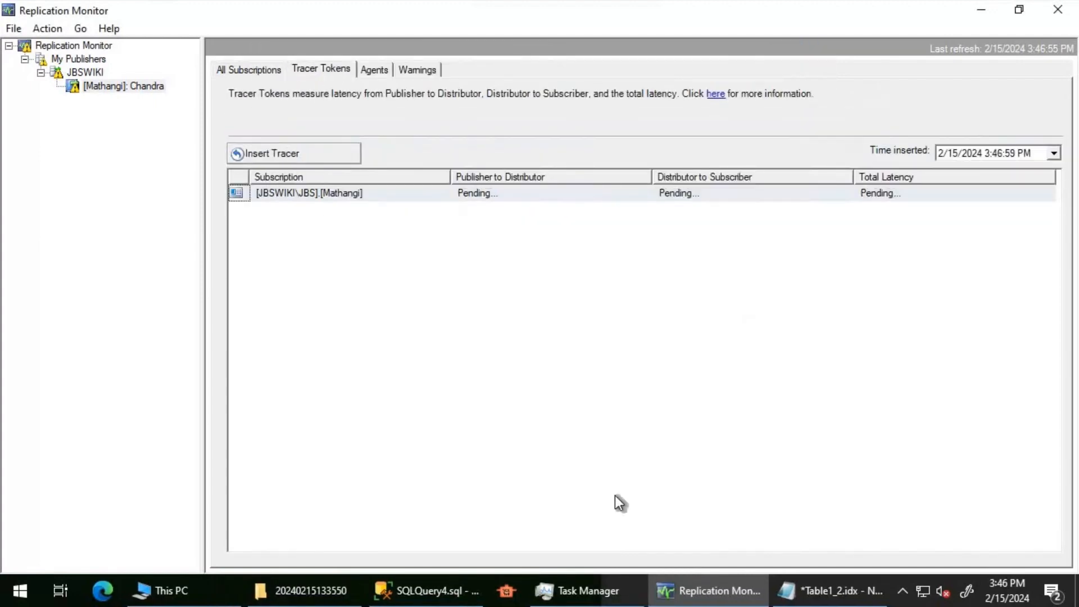